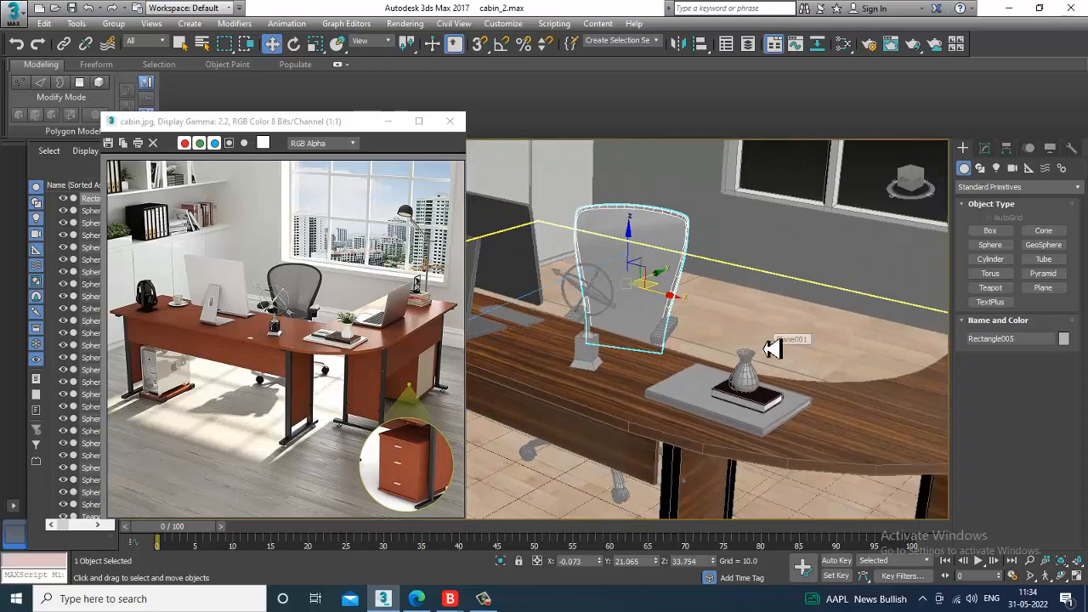
# Select the headphone stand on the desk together with the headband and both ear cups
pyautogui.scroll(10, 769, 339)
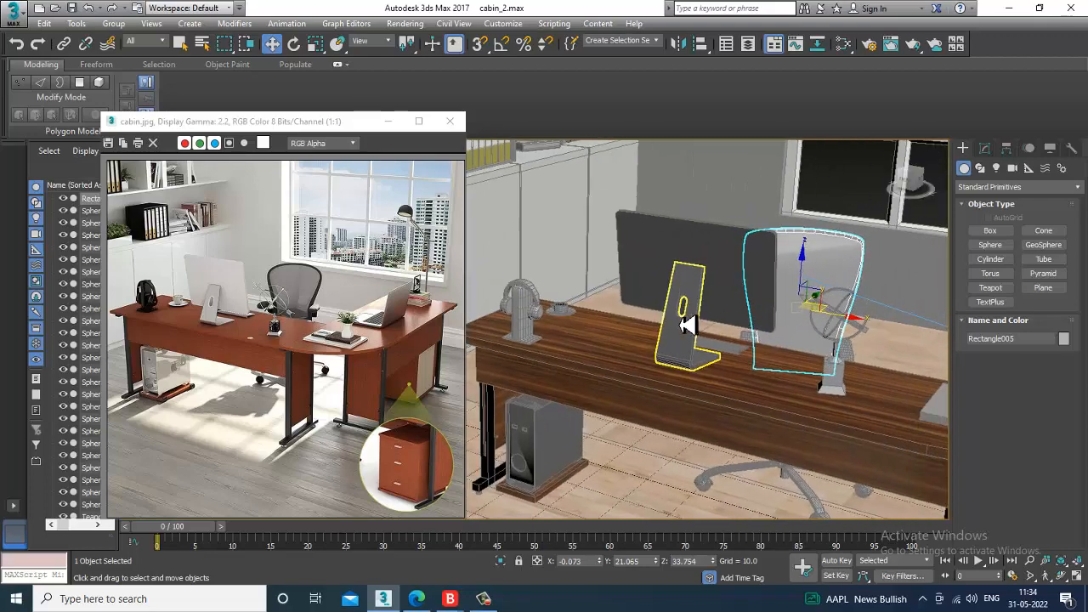
pyautogui.scroll(-10, 808, 353)
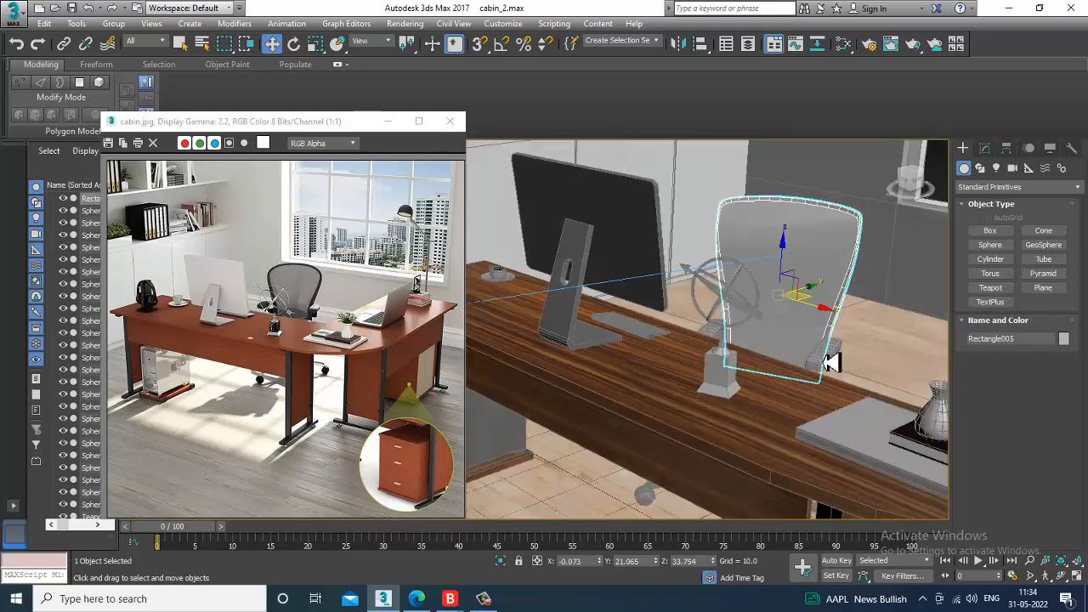
pyautogui.keyDown('alt'); pyautogui.moveTo(791, 357); pyautogui.dragTo(787, 328, button='middle'); pyautogui.keyUp('alt')
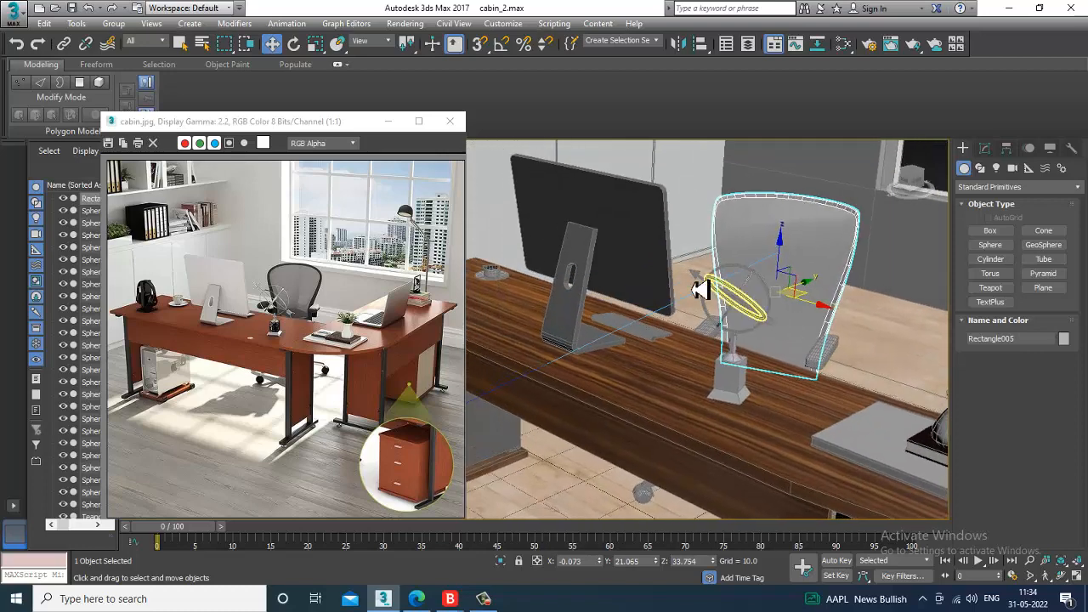
pyautogui.moveTo(697, 289)
pyautogui.keyDown('alt'); pyautogui.mouseDown(button='middle')
pyautogui.moveTo(687, 287)
pyautogui.moveTo(714, 292)
pyautogui.moveTo(696, 295)
pyautogui.moveTo(790, 275)
pyautogui.moveTo(620, 243)
pyautogui.moveTo(729, 231)
pyautogui.moveTo(690, 259)
pyautogui.moveTo(687, 305)
pyautogui.mouseUp(button='middle'); pyautogui.keyUp('alt')
pyautogui.click(664, 311)
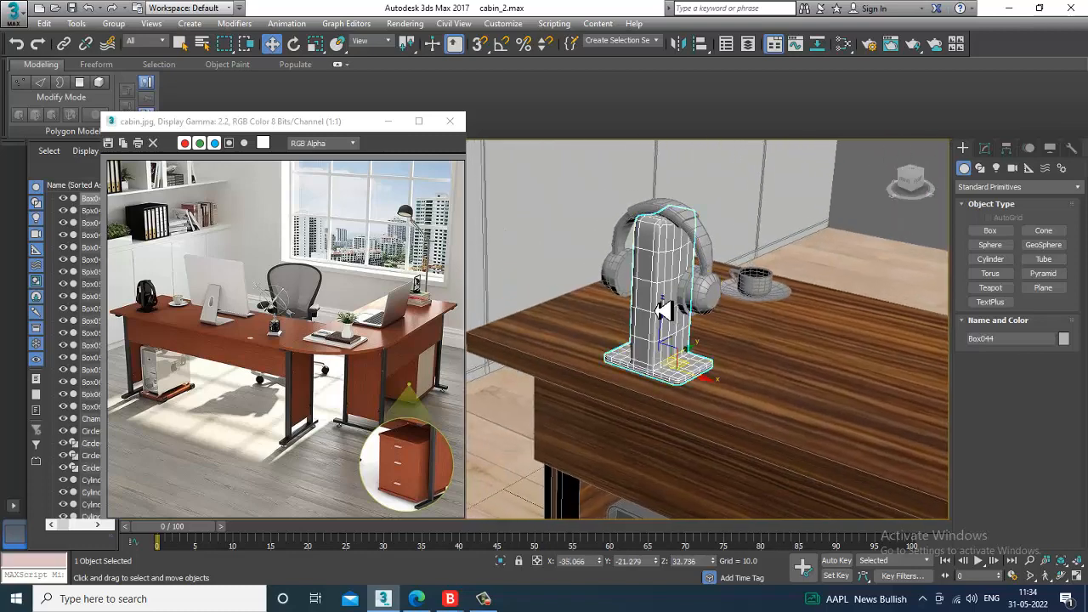
pyautogui.keyDown('ctrl'); pyautogui.click(646, 208); pyautogui.keyUp('ctrl')
pyautogui.keyDown('ctrl'); pyautogui.click(702, 287); pyautogui.keyUp('ctrl')
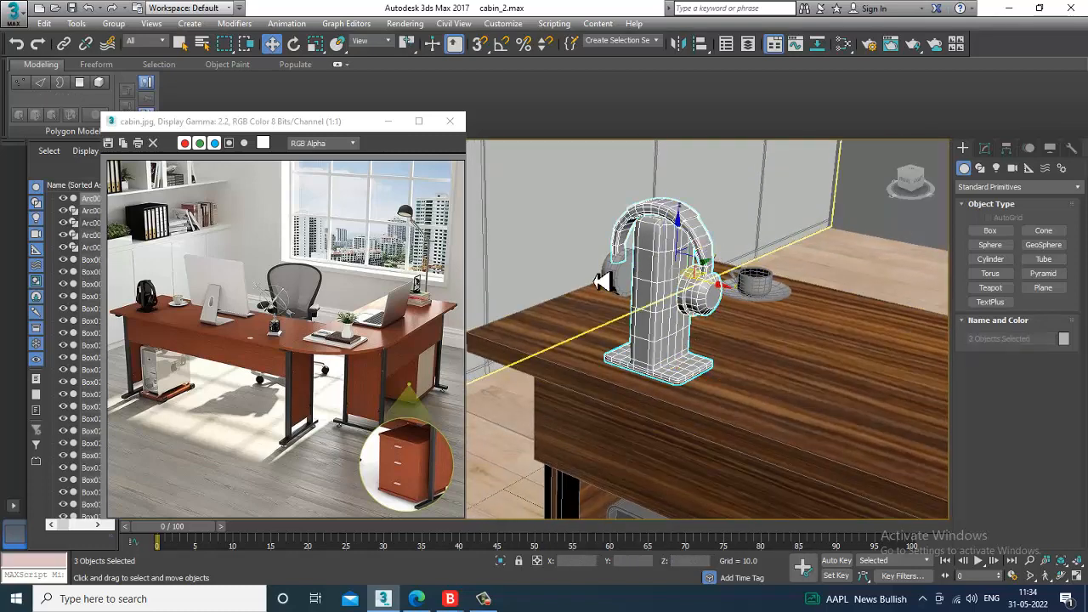
pyautogui.keyDown('ctrl'); pyautogui.click(623, 282); pyautogui.keyUp('ctrl')
pyautogui.moveTo(760, 271); pyautogui.dragTo(763, 279, button='middle')
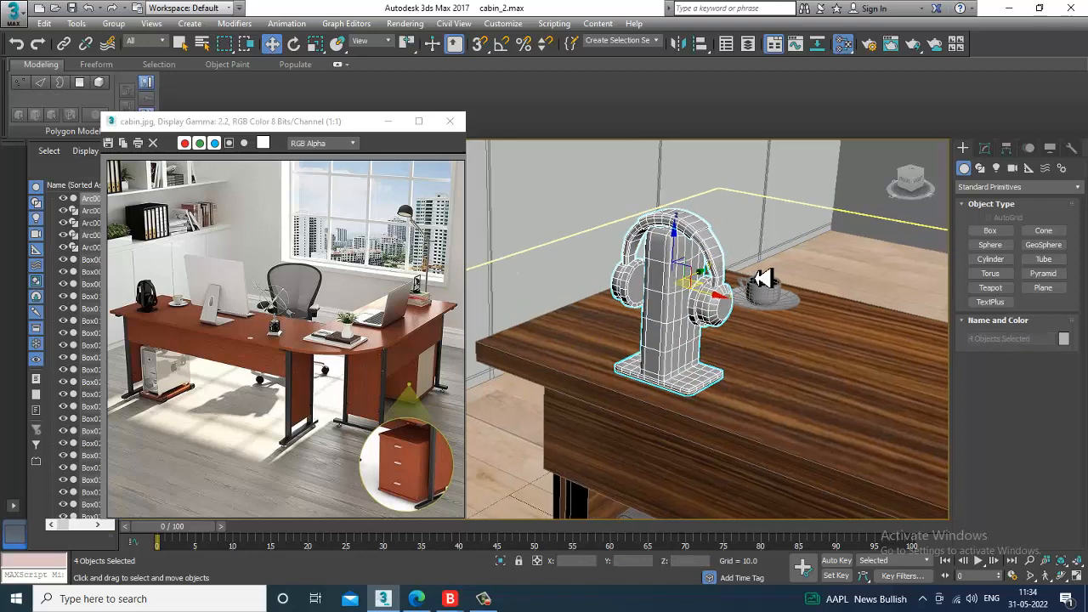
# Add a new VRayMtl in an empty area of the Slate Material Editor and show its parameters
pyautogui.press('m')
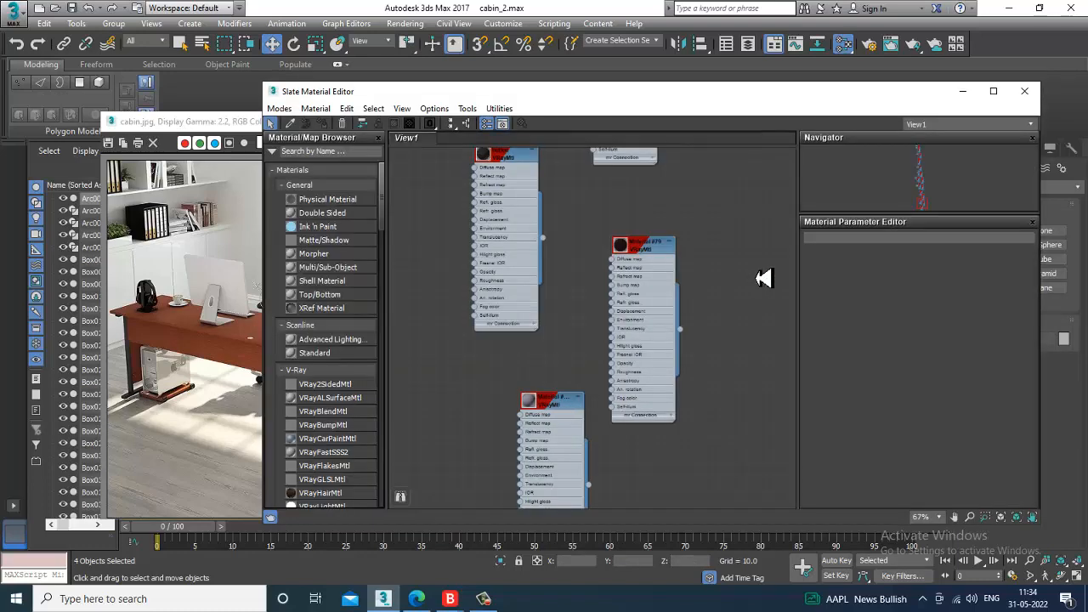
pyautogui.moveTo(680, 383); pyautogui.dragTo(667, 280, button='middle')
pyautogui.moveTo(634, 406); pyautogui.dragTo(610, 256, button='middle')
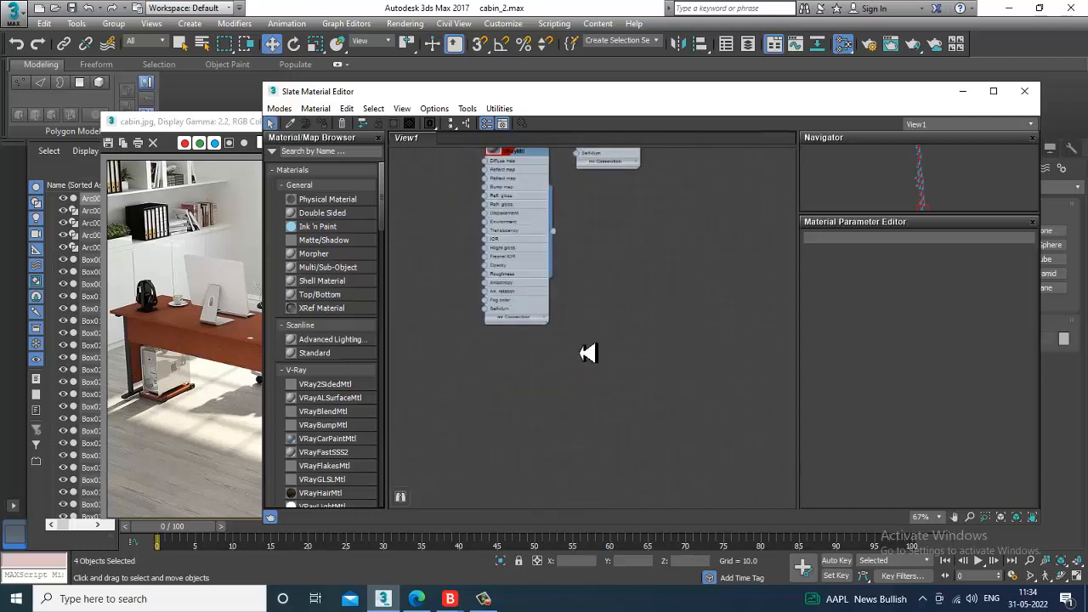
pyautogui.moveTo(589, 353); pyautogui.dragTo(587, 317, button='middle')
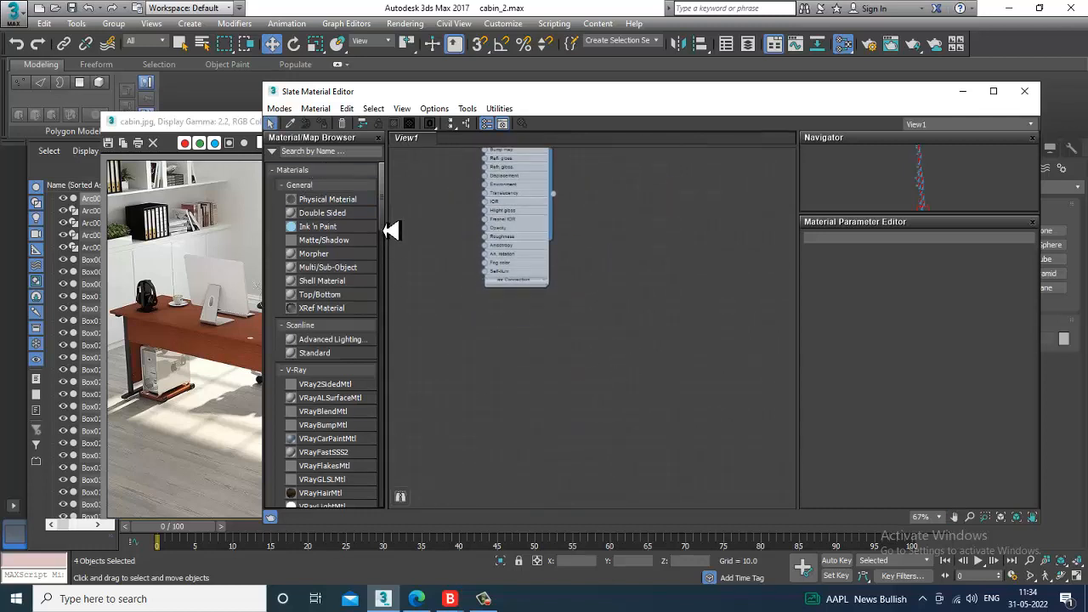
pyautogui.scroll(-4, 389, 242)
pyautogui.moveTo(328, 423); pyautogui.dragTo(664, 242)
pyautogui.doubleClick(667, 247)
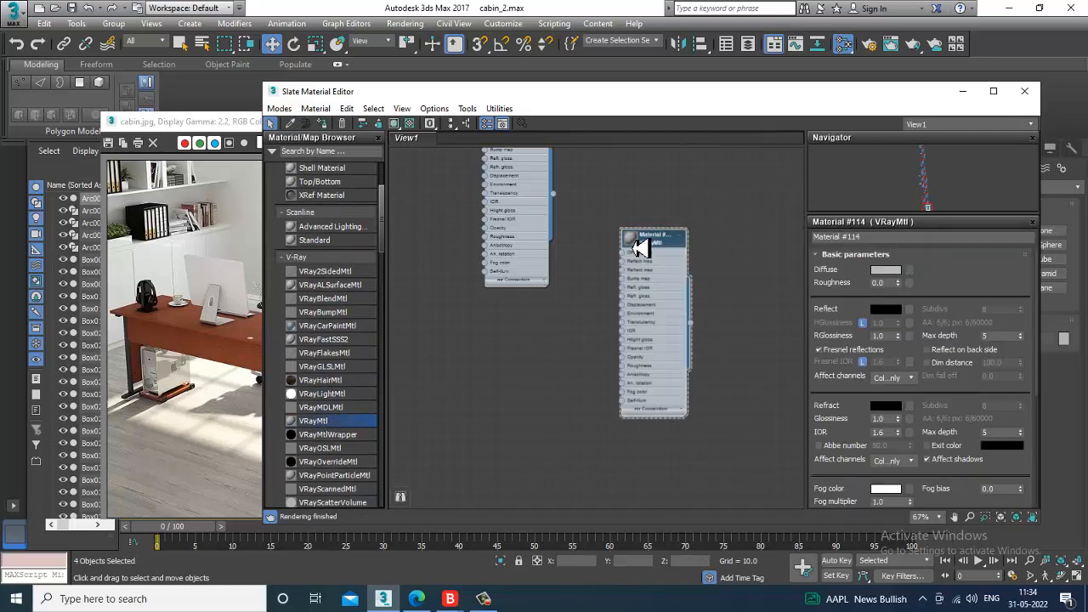
# Set the new material's diffuse colour to near-black (value 5) and its reflect colour to medium grey
pyautogui.click(886, 271)
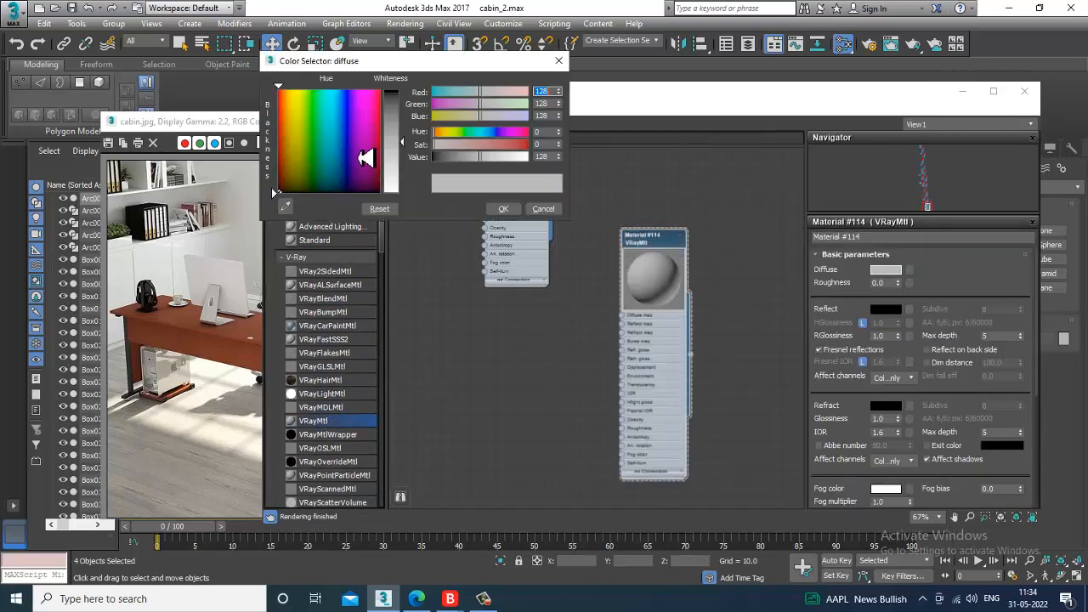
pyautogui.moveTo(410, 152); pyautogui.dragTo(410, 100)
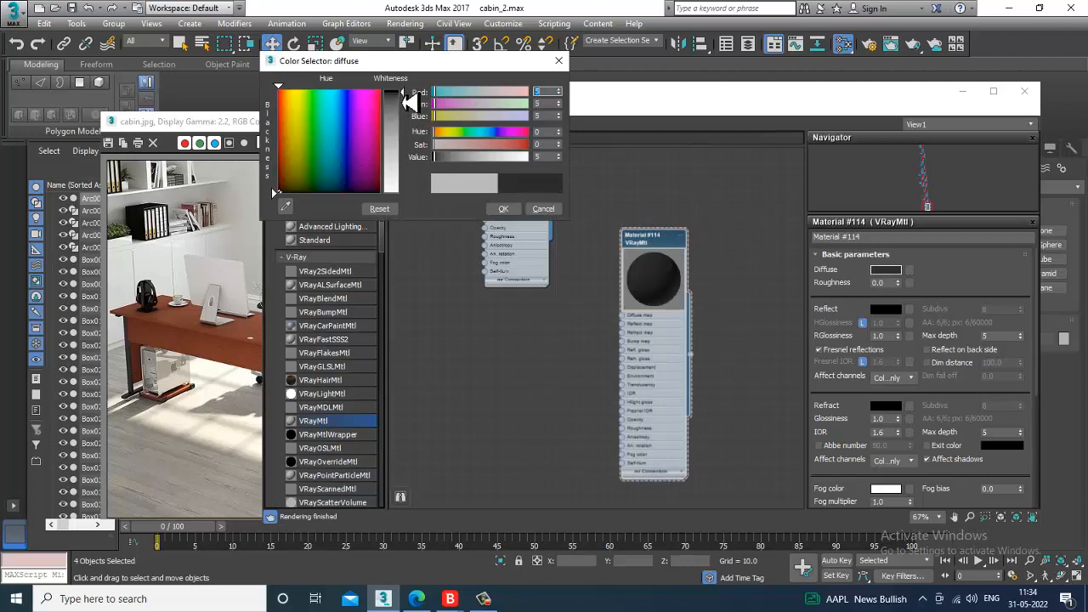
pyautogui.click(502, 209)
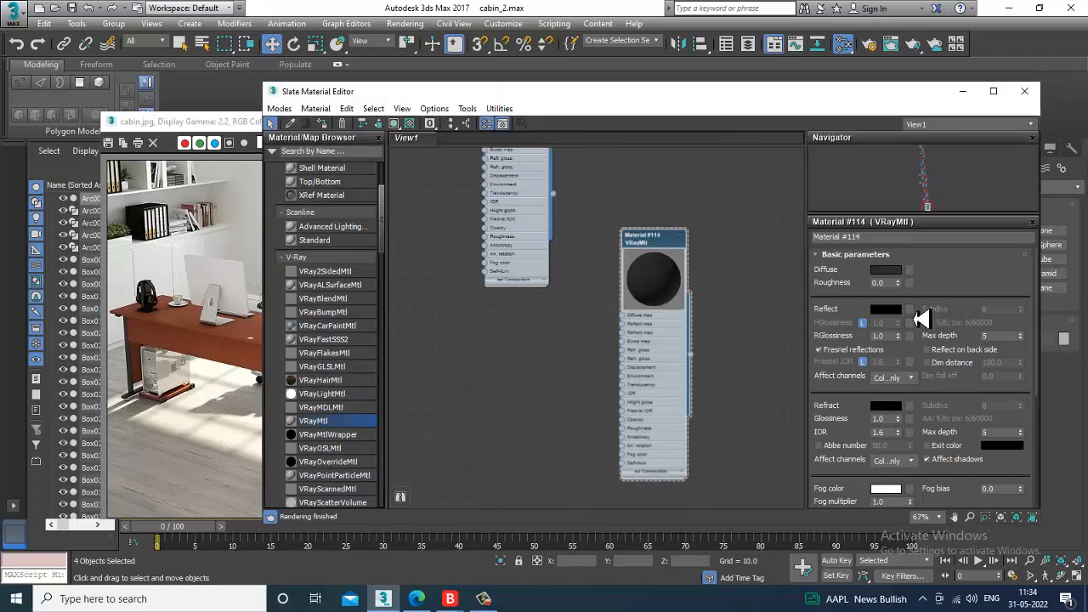
pyautogui.click(891, 312)
pyautogui.moveTo(410, 92); pyautogui.dragTo(416, 123)
pyautogui.click(502, 208)
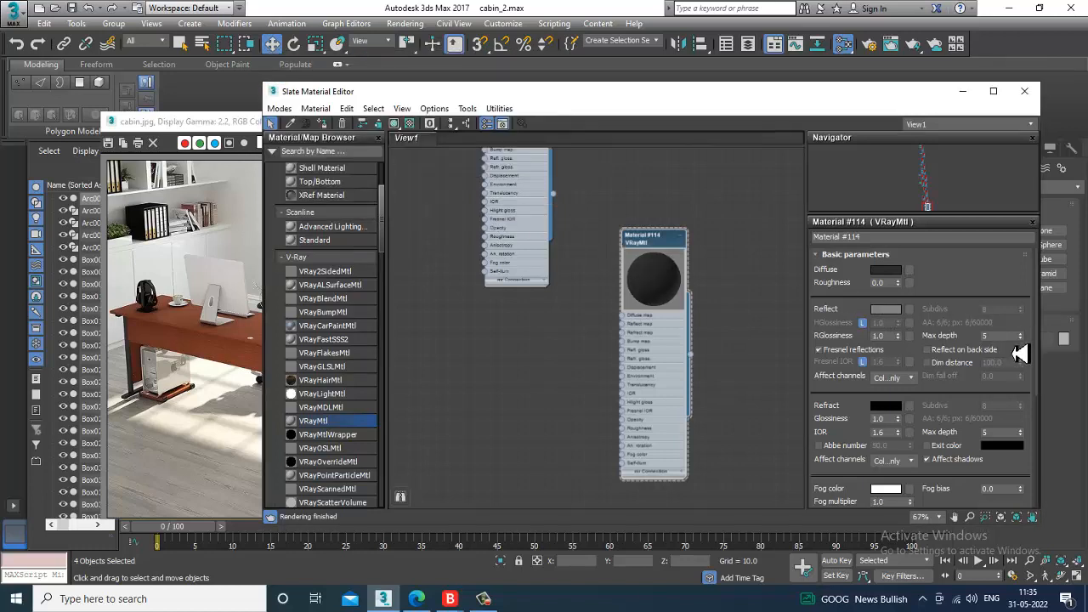
# Set the black material's reflection max depth to 8 and RGlossiness to 0.68, keeping Fresnel reflections enabled
pyautogui.click(991, 336)
pyautogui.moveTo(908, 351); pyautogui.dragTo(923, 375)
pyautogui.click(821, 350)
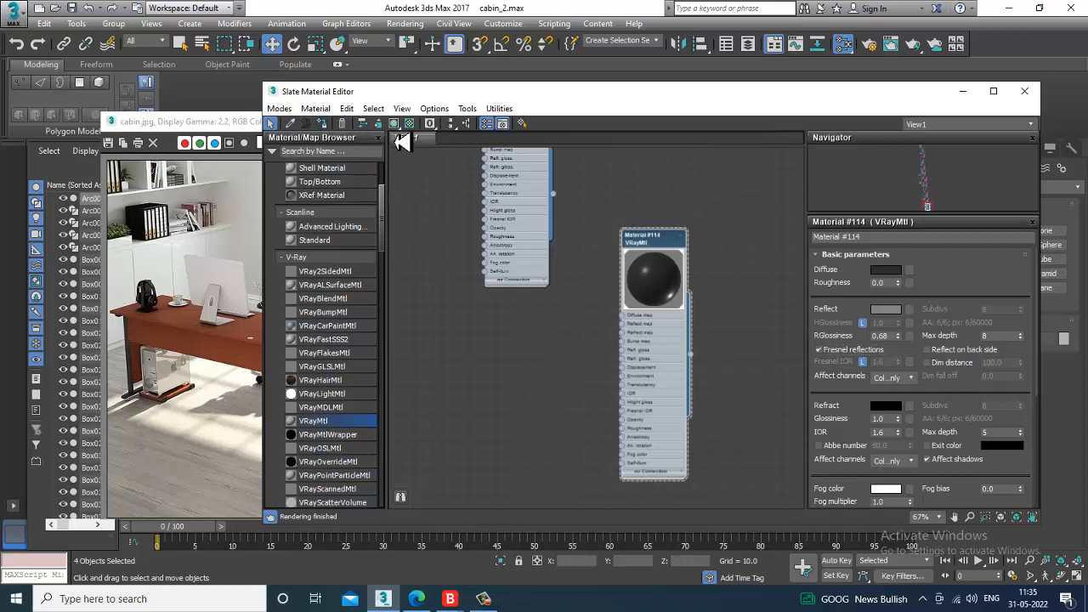
# Assign the black material to the selected headphone objects and name it "headphone"
pyautogui.click(885, 237)
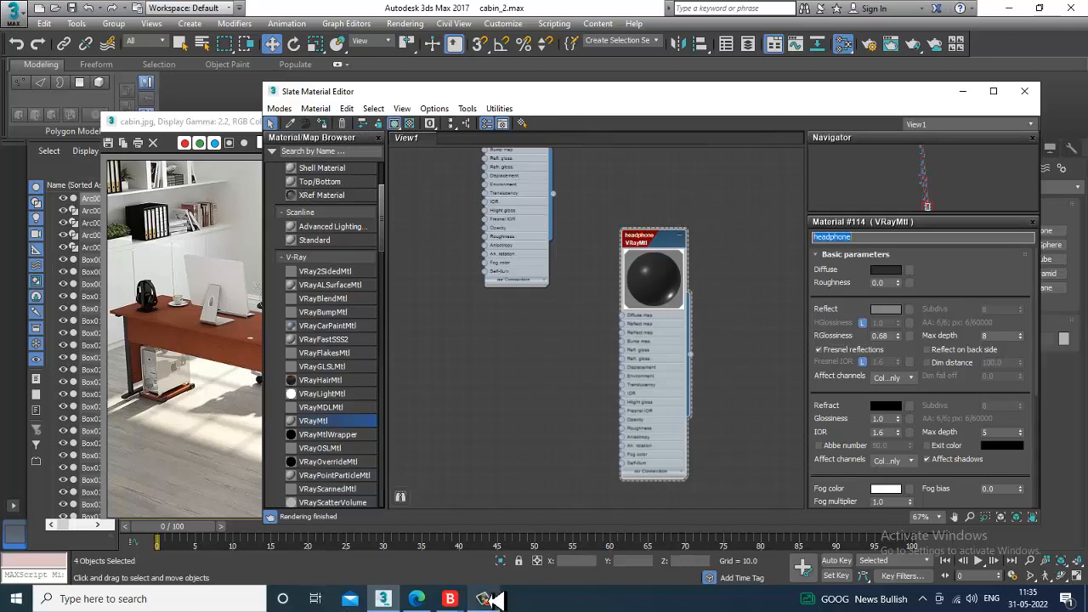
pyautogui.click(963, 91)
# Select the room's wall and add another VRayMtl below the headphone material, showing its parameters
pyautogui.scroll(-8, 650, 310)
pyautogui.keyDown('alt'); pyautogui.moveTo(650, 311); pyautogui.dragTo(636, 231, button='middle'); pyautogui.keyUp('alt')
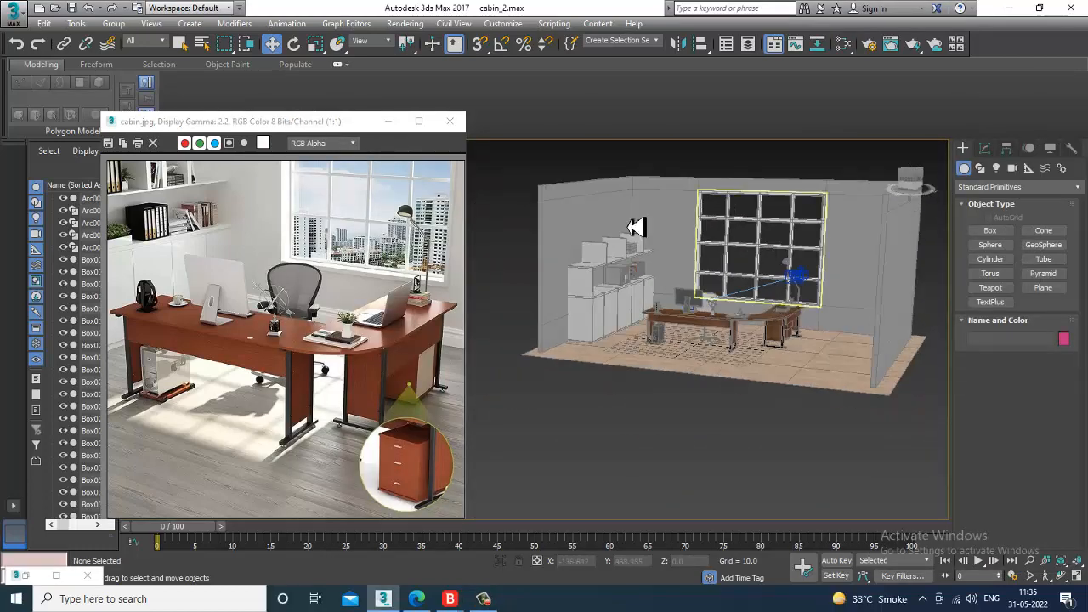
pyautogui.click(637, 230)
pyautogui.scroll(5, 710, 255)
pyautogui.moveTo(707, 276)
pyautogui.keyDown('alt'); pyautogui.mouseDown(button='middle')
pyautogui.moveTo(699, 264)
pyautogui.moveTo(709, 268)
pyautogui.mouseUp(button='middle'); pyautogui.keyUp('alt')
pyautogui.press('m')
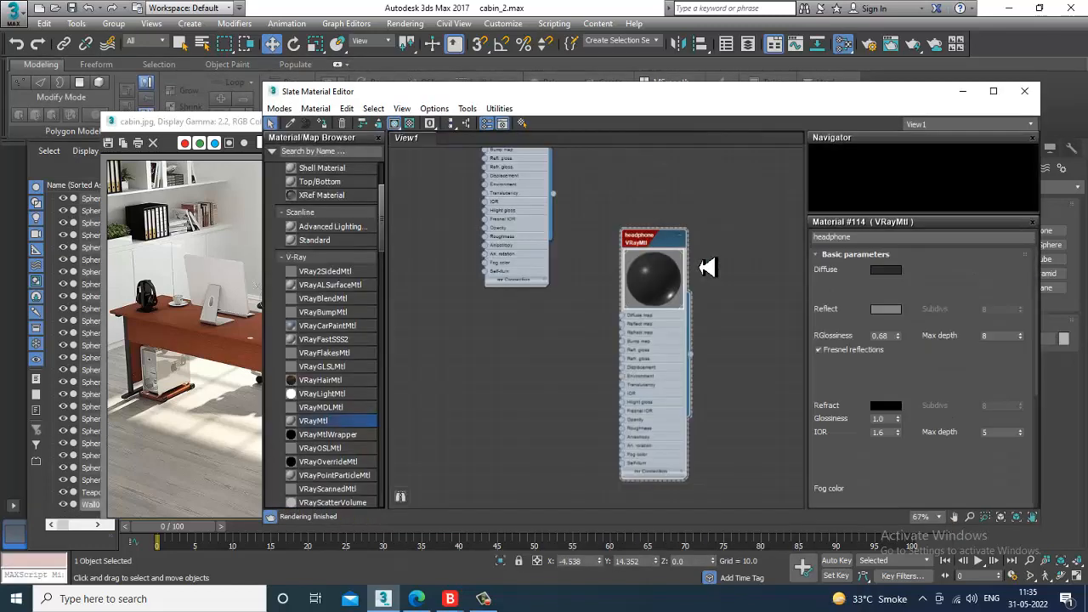
pyautogui.moveTo(334, 427); pyautogui.dragTo(510, 311)
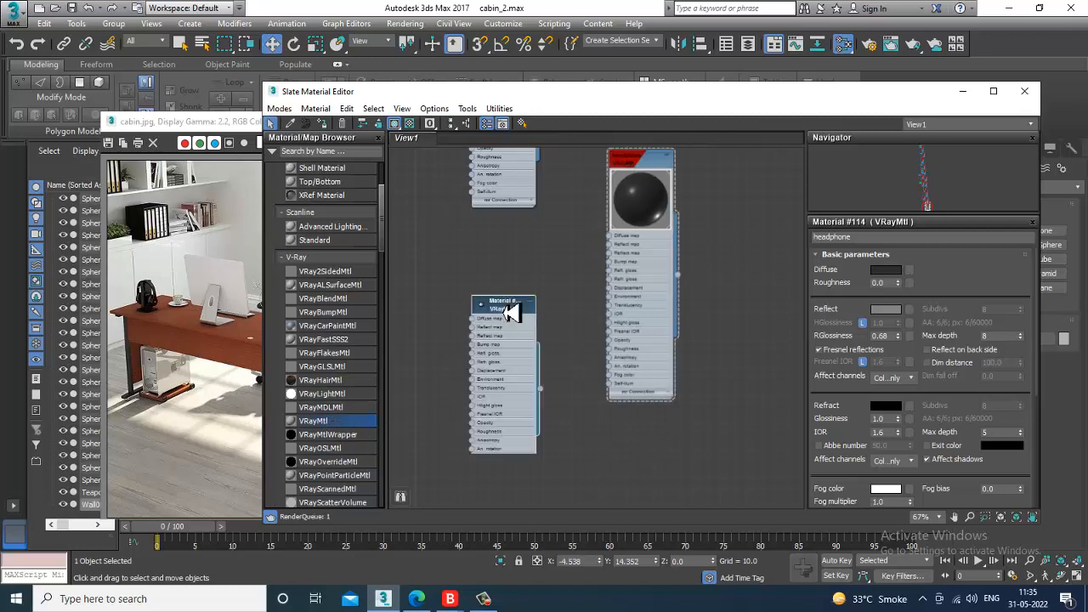
pyautogui.doubleClick(510, 311)
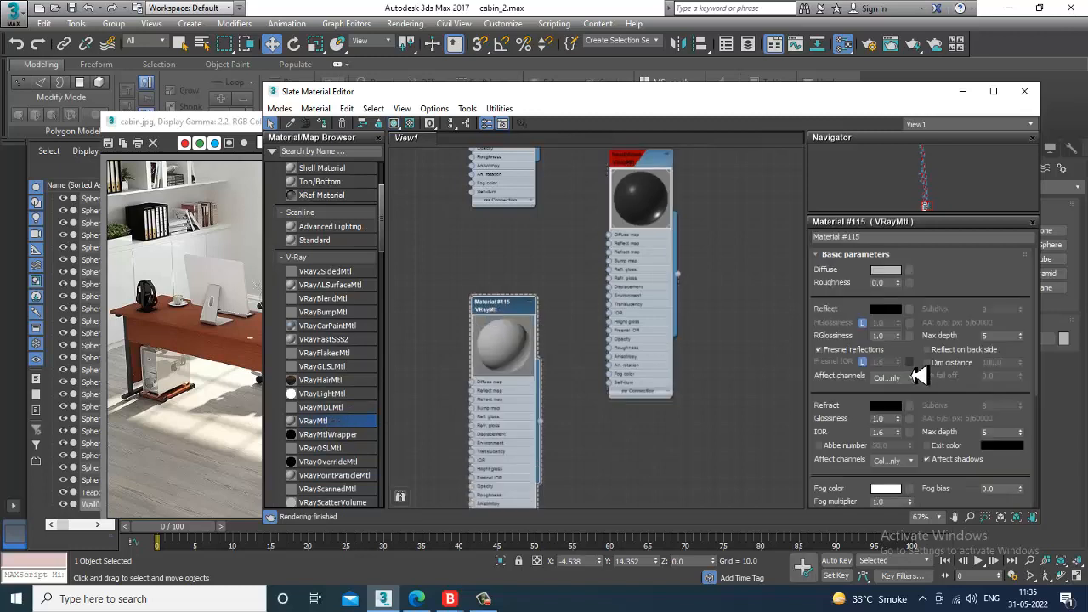
# Set the second material's diffuse colour to light grey with a value of 191
pyautogui.click(886, 270)
pyautogui.moveTo(411, 154); pyautogui.dragTo(416, 178)
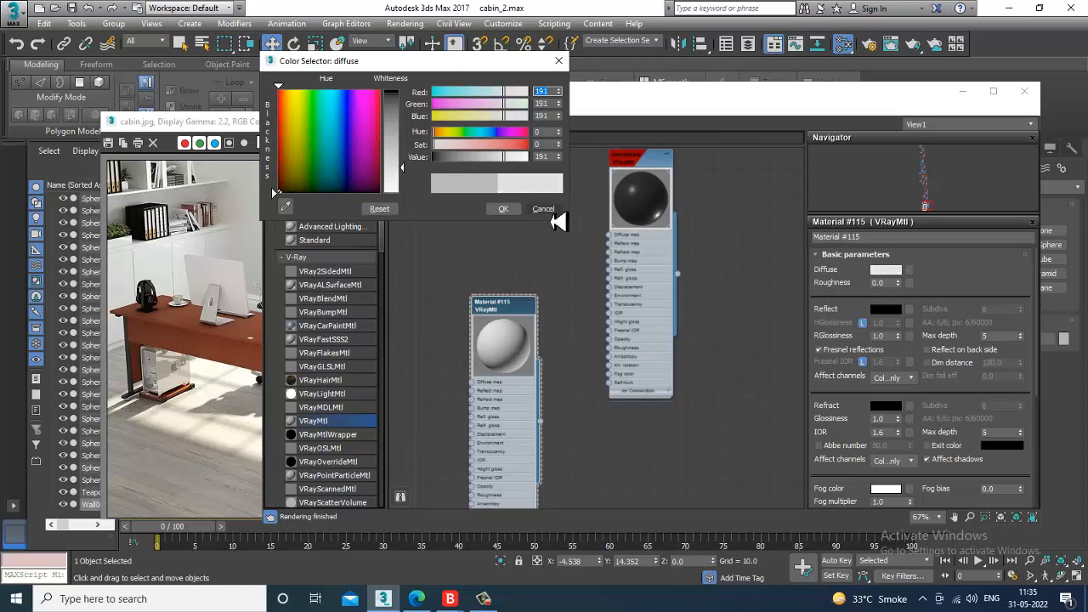
pyautogui.click(504, 209)
# Set the light grey material's reflection max depth to 8, RGlossiness to 0.79 and reflect colour to dark grey
pyautogui.click(993, 336)
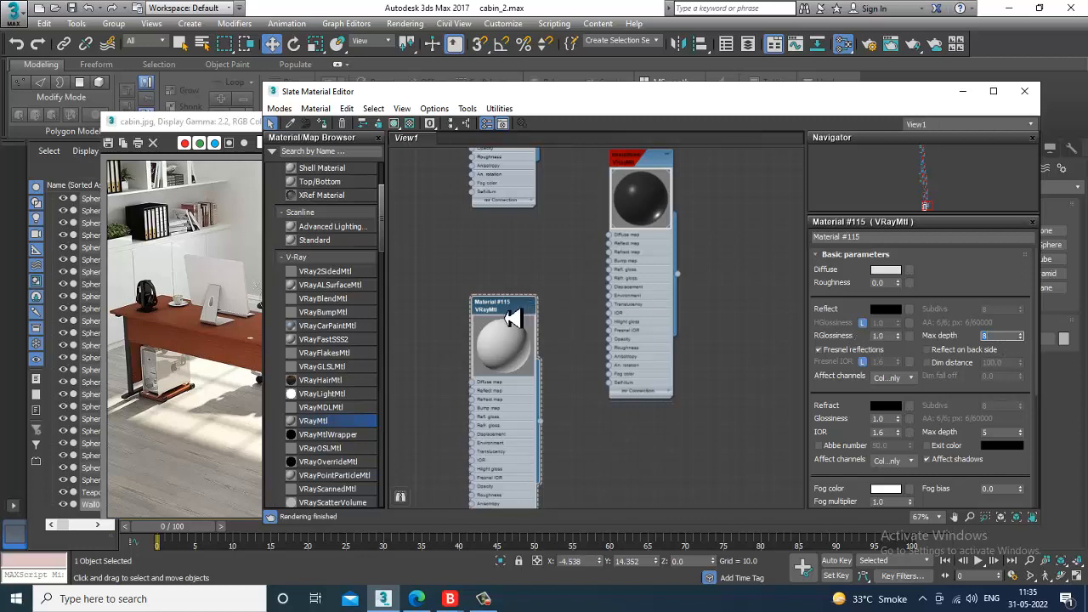
pyautogui.moveTo(498, 309); pyautogui.dragTo(506, 309)
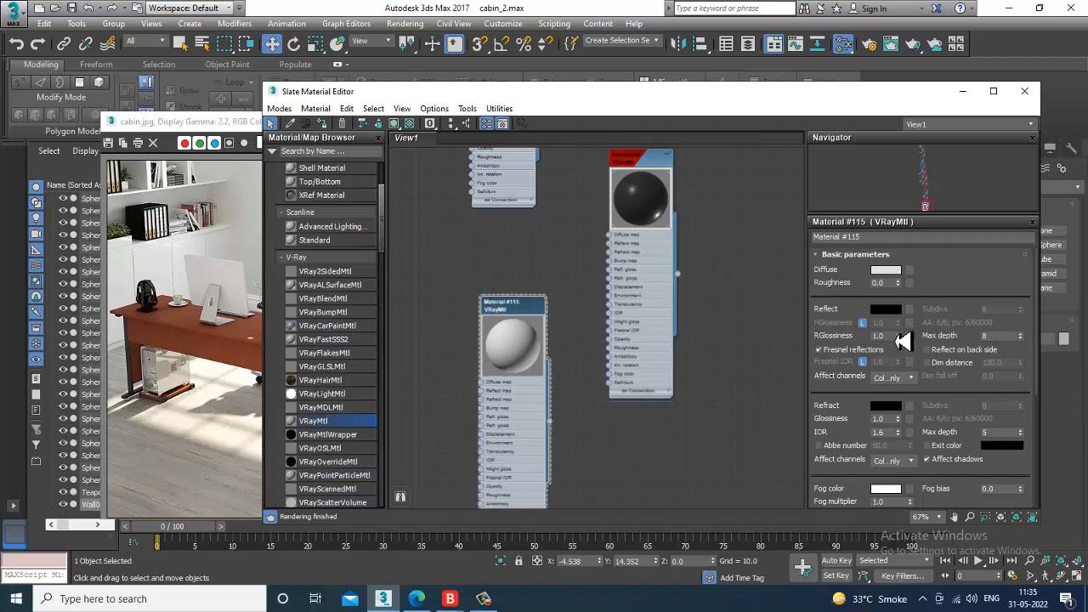
pyautogui.moveTo(898, 337); pyautogui.dragTo(906, 361)
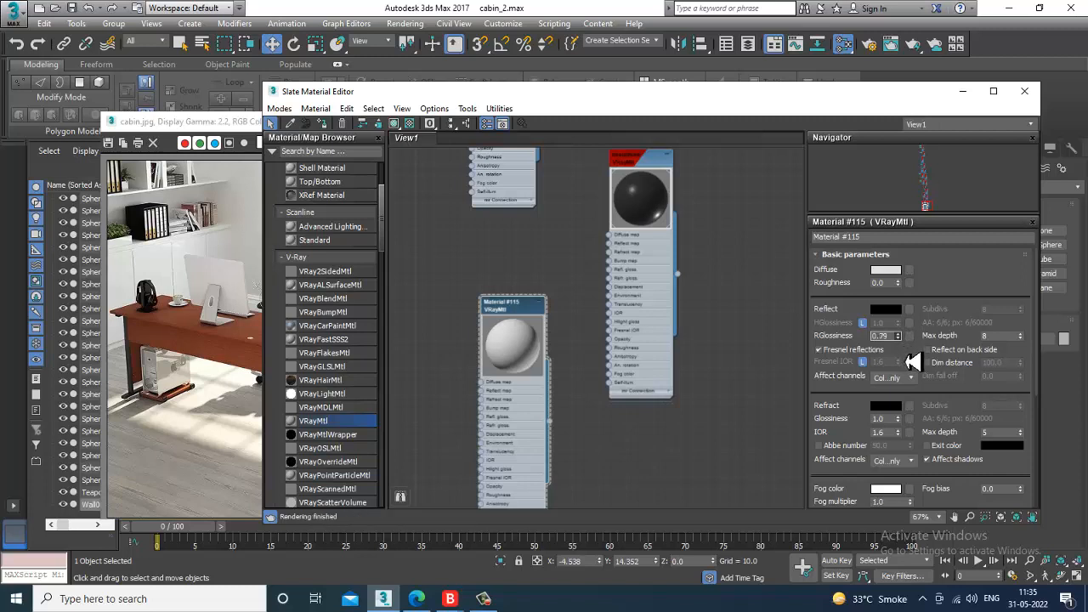
pyautogui.click(889, 310)
pyautogui.moveTo(414, 99); pyautogui.dragTo(416, 102)
pyautogui.click(502, 210)
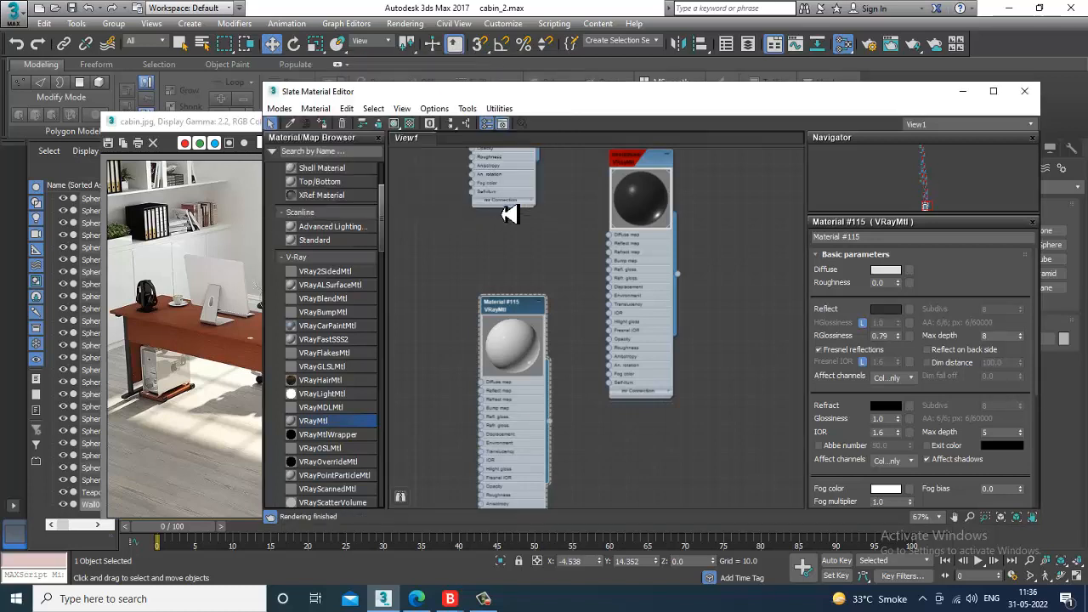
# Assign the light grey material to the selected wall and show it shaded in the viewport
pyautogui.click(323, 125)
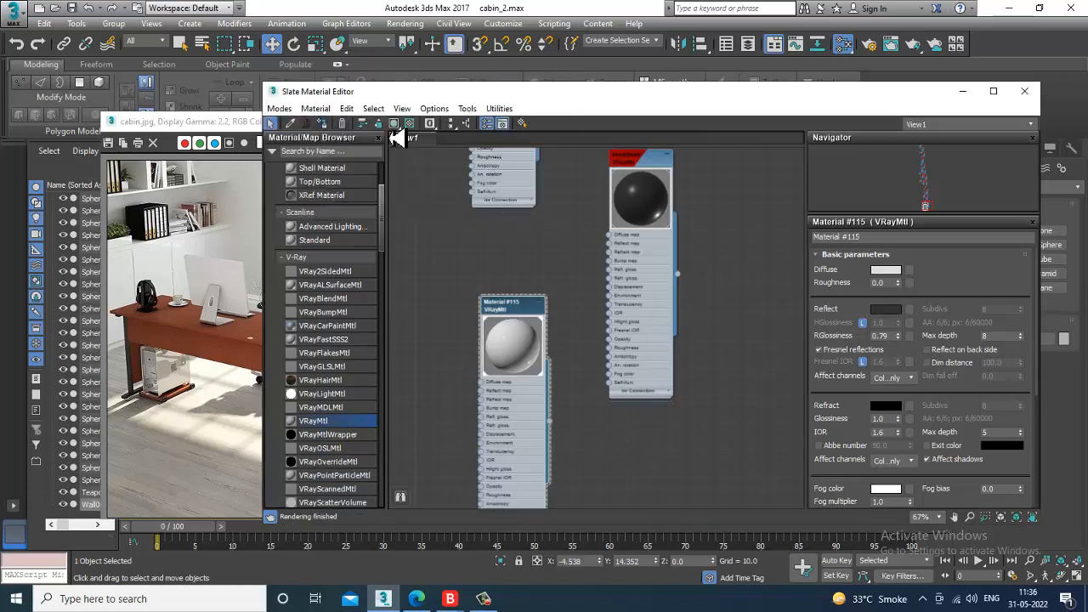
pyautogui.click(394, 125)
pyautogui.moveTo(501, 313); pyautogui.dragTo(528, 305)
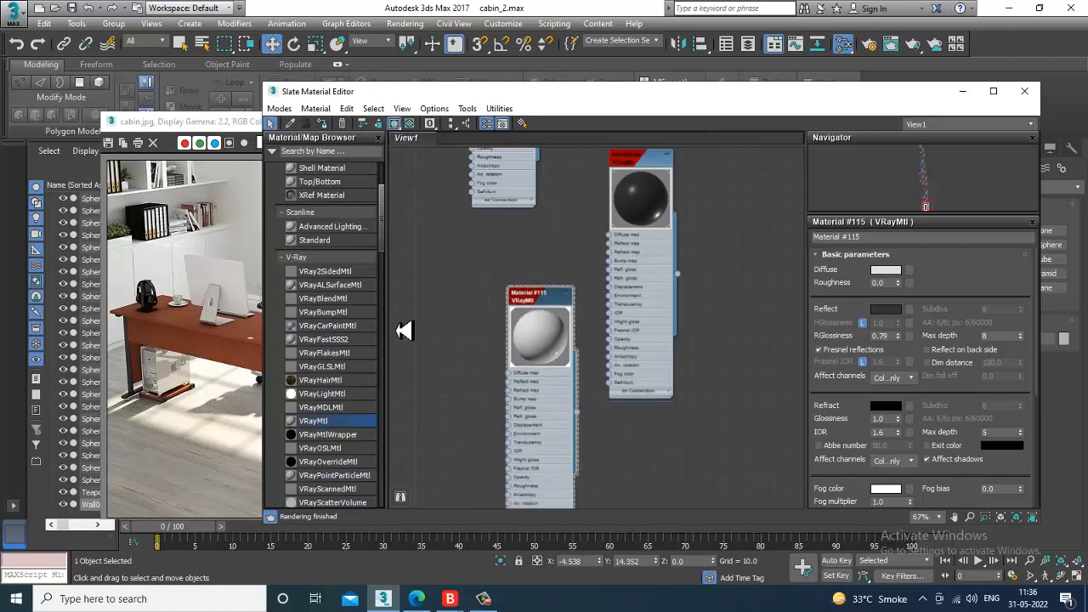
# Add a Noise map beside the wall material and connect it to the material's bump map
pyautogui.moveTo(381, 244); pyautogui.dragTo(398, 363)
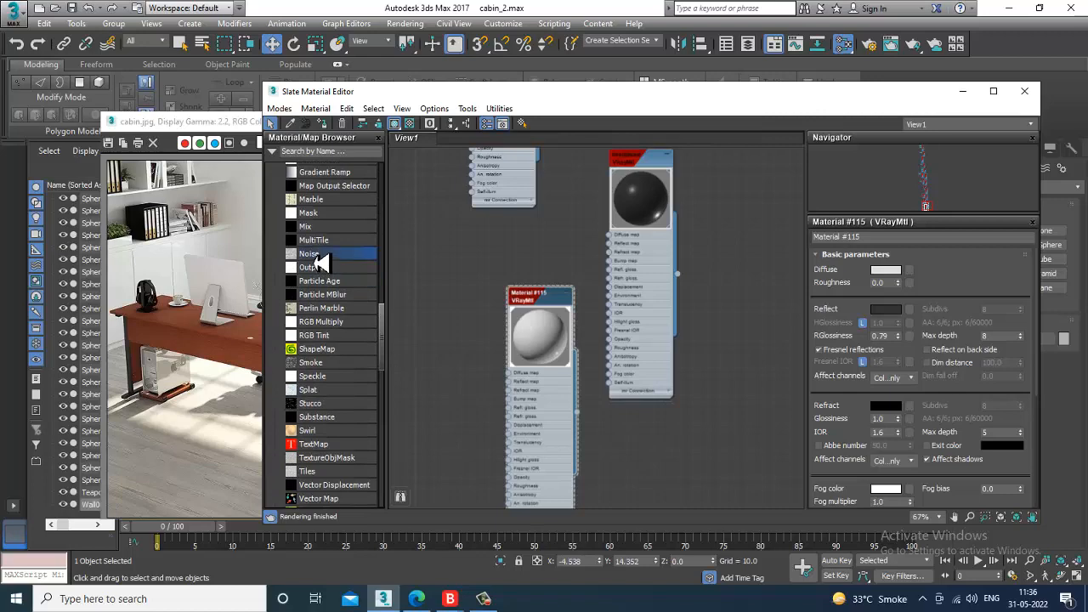
pyautogui.moveTo(447, 383); pyautogui.dragTo(449, 388)
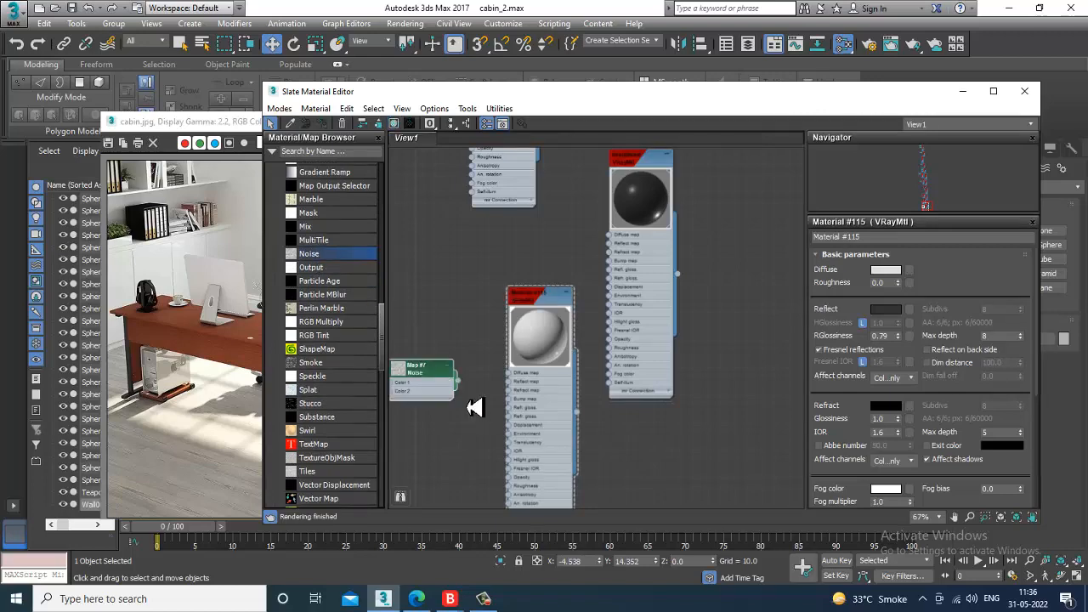
pyautogui.moveTo(508, 96); pyautogui.dragTo(585, 140)
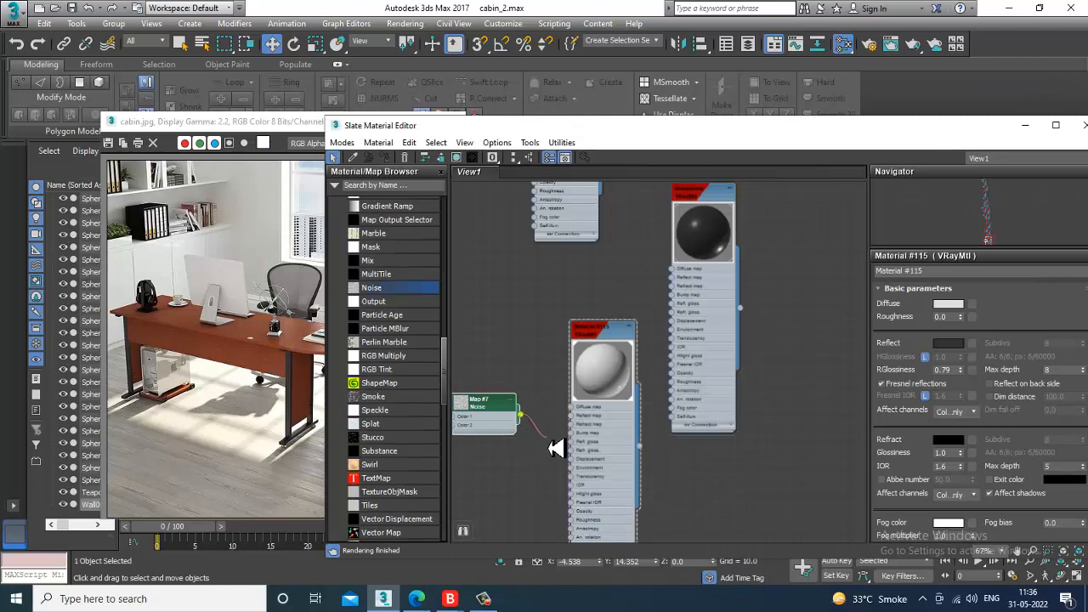
pyautogui.moveTo(555, 448); pyautogui.dragTo(573, 433)
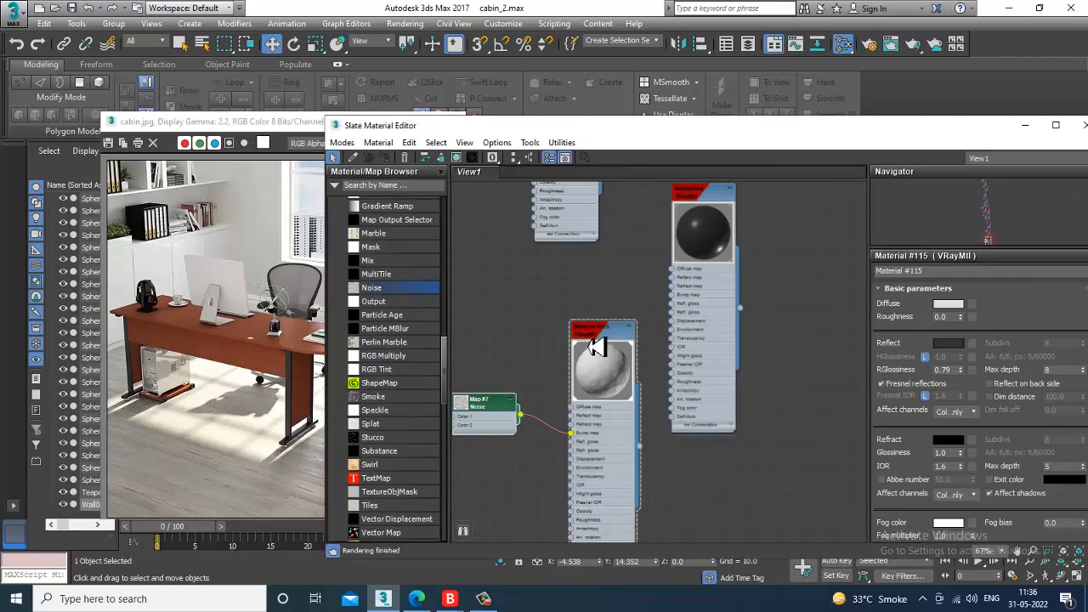
# Set the Noise map's size to 0.02 and minimize the material editor
pyautogui.doubleClick(491, 411)
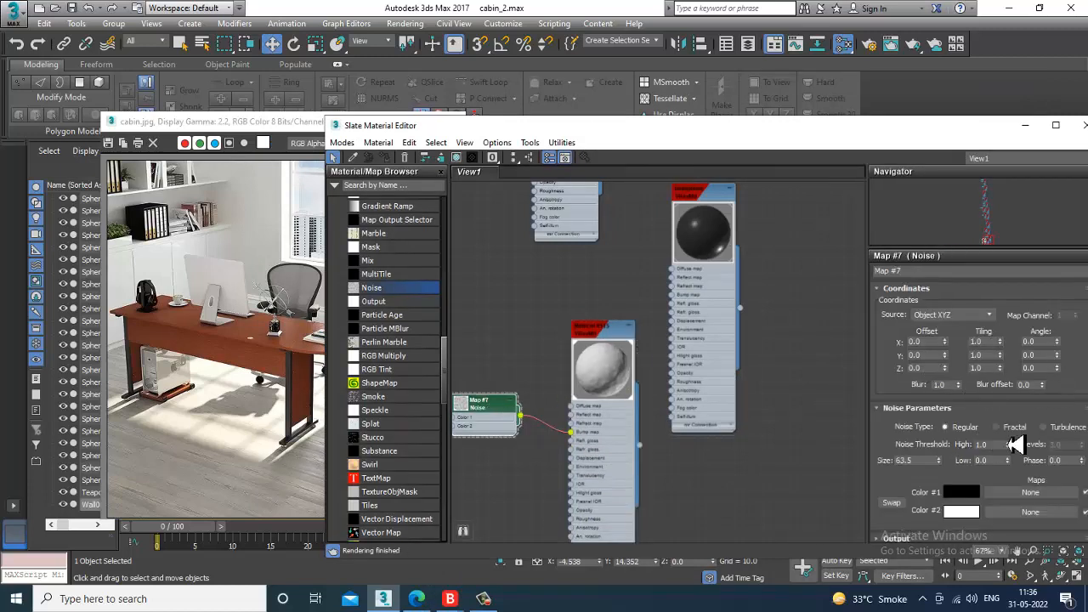
pyautogui.click(927, 461)
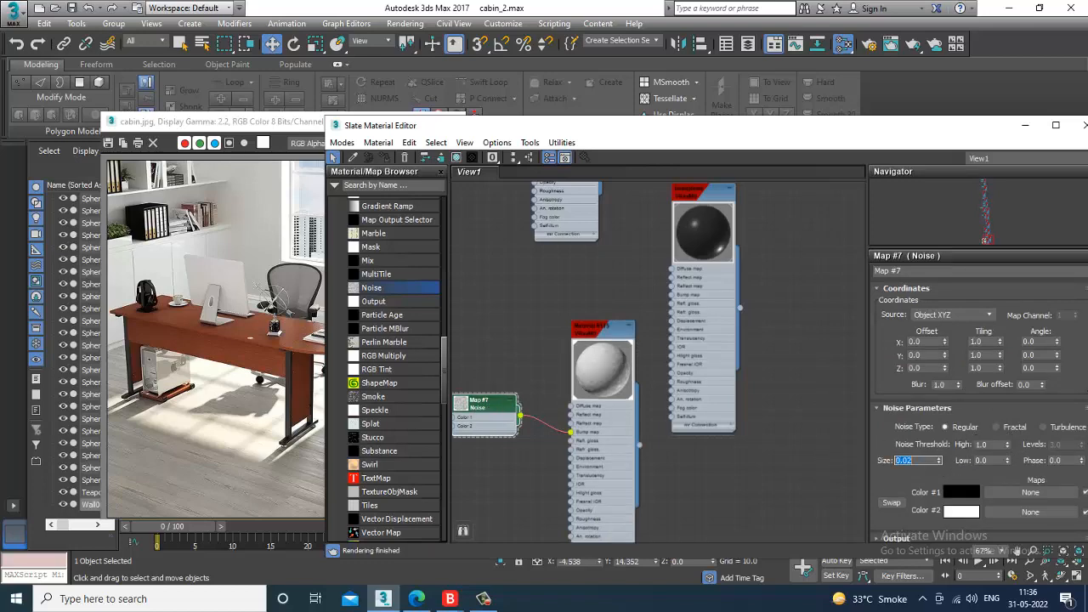
pyautogui.click(1026, 125)
pyautogui.scroll(-8, 639, 302)
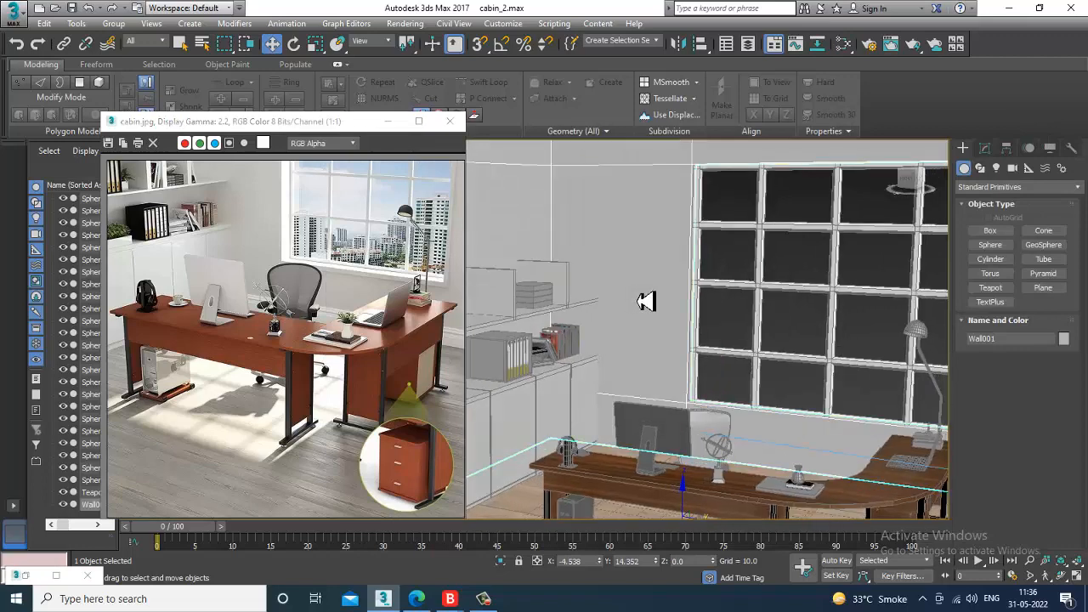
pyautogui.scroll(8, 646, 241)
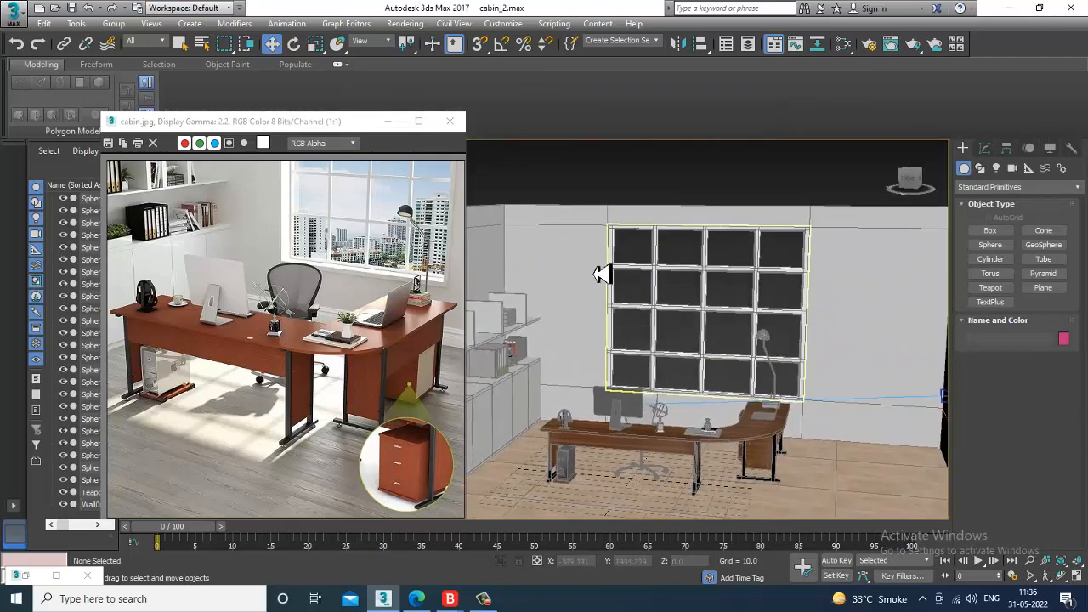
# Apply the light grey material with the Noise bump to the wall, collapse its node preview and clear the selection
pyautogui.press('m')
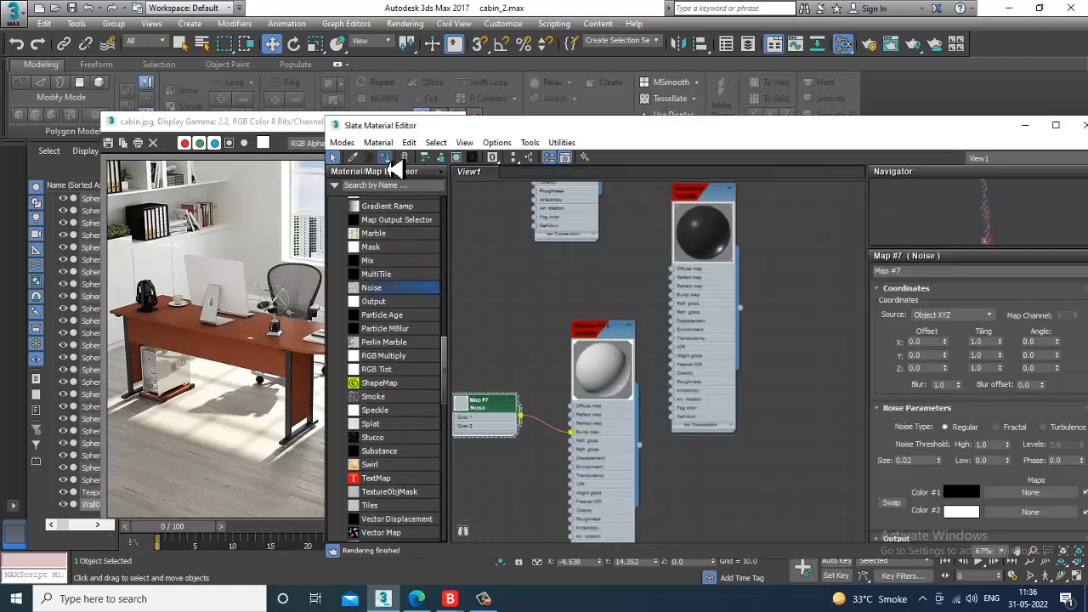
pyautogui.doubleClick(598, 353)
pyautogui.doubleClick(611, 333)
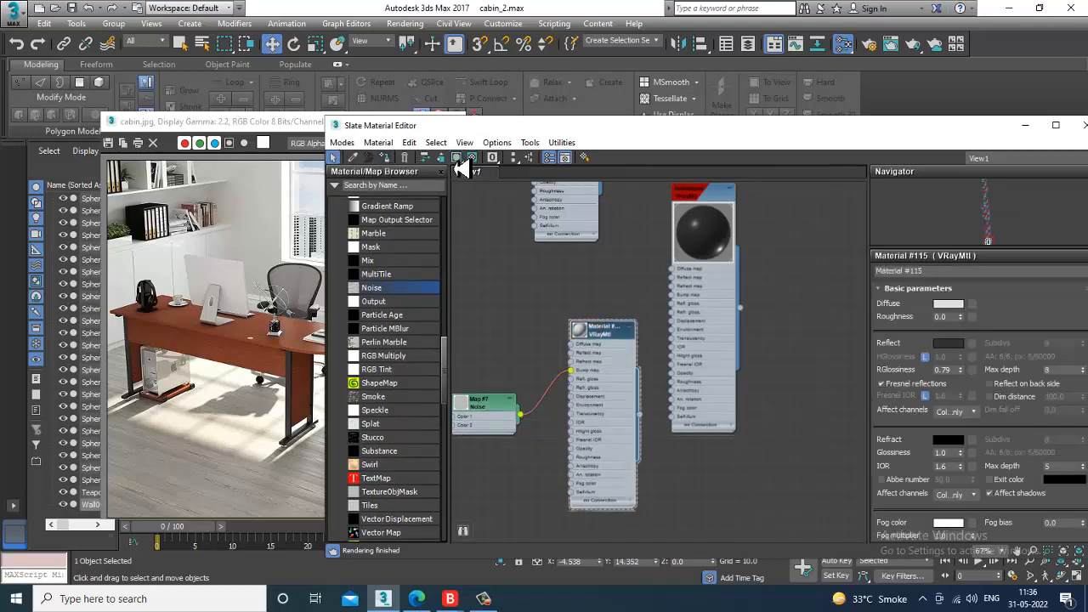
pyautogui.click(1026, 125)
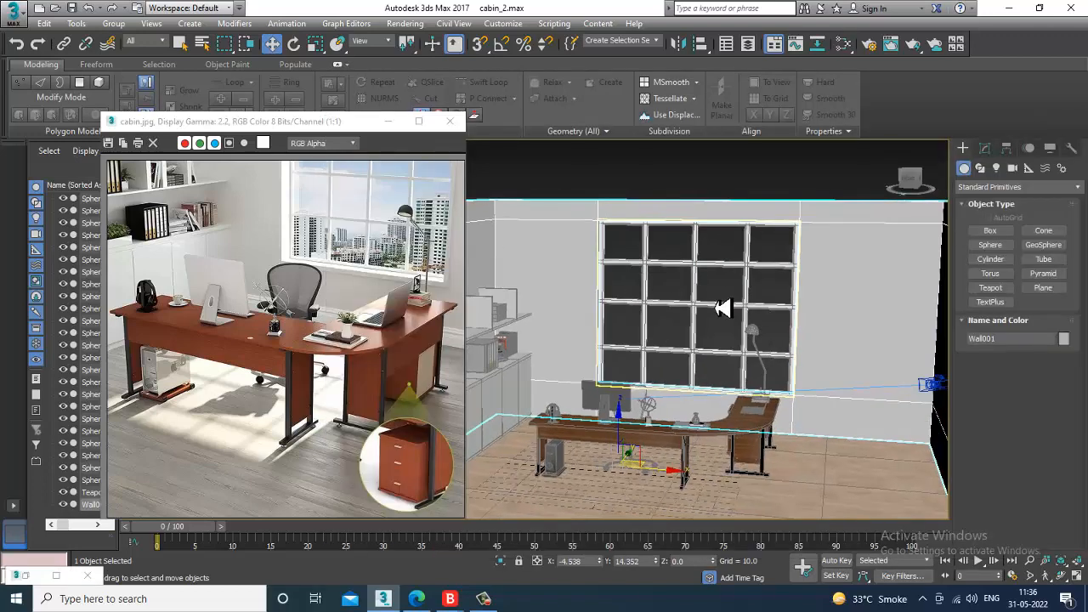
pyautogui.moveTo(741, 304); pyautogui.dragTo(728, 335, button='middle')
pyautogui.click(703, 199)
pyautogui.moveTo(728, 335)
pyautogui.mouseDown(button='middle')
pyautogui.moveTo(769, 233)
pyautogui.moveTo(794, 262)
pyautogui.moveTo(842, 277)
pyautogui.moveTo(713, 335)
pyautogui.mouseUp(button='middle')
# Select the large flat book under the small book and vase on the desk, and add a new VRayMtl for it
pyautogui.scroll(5, 782, 246)
pyautogui.scroll(6, 722, 340)
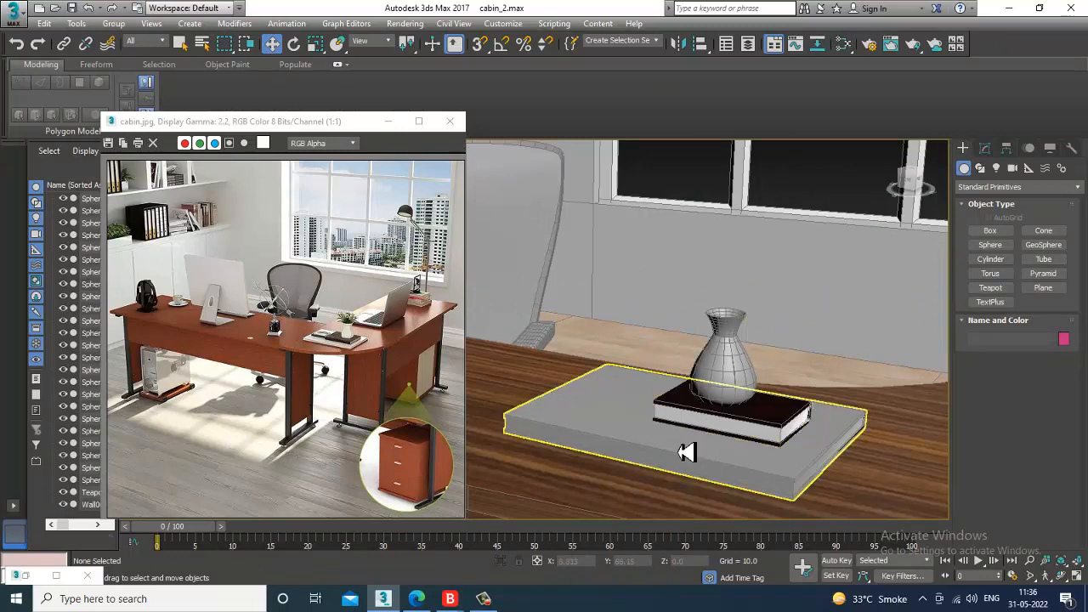
pyautogui.click(688, 449)
pyautogui.keyDown('alt'); pyautogui.moveTo(736, 440); pyautogui.dragTo(760, 383, button='middle'); pyautogui.keyUp('alt')
pyautogui.scroll(3, 718, 403)
pyautogui.click(717, 332)
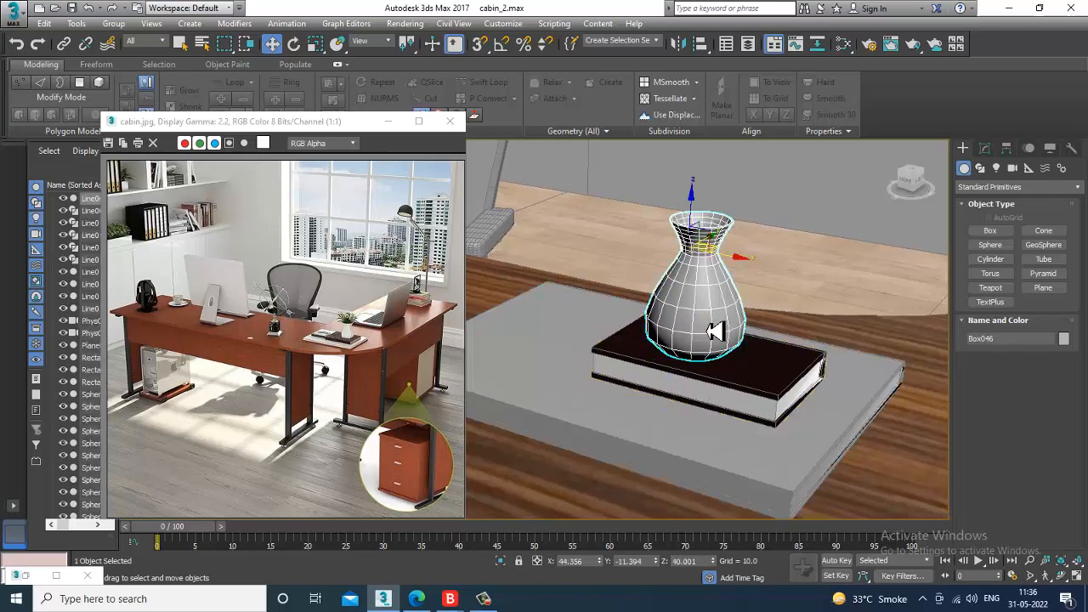
pyautogui.click(671, 462)
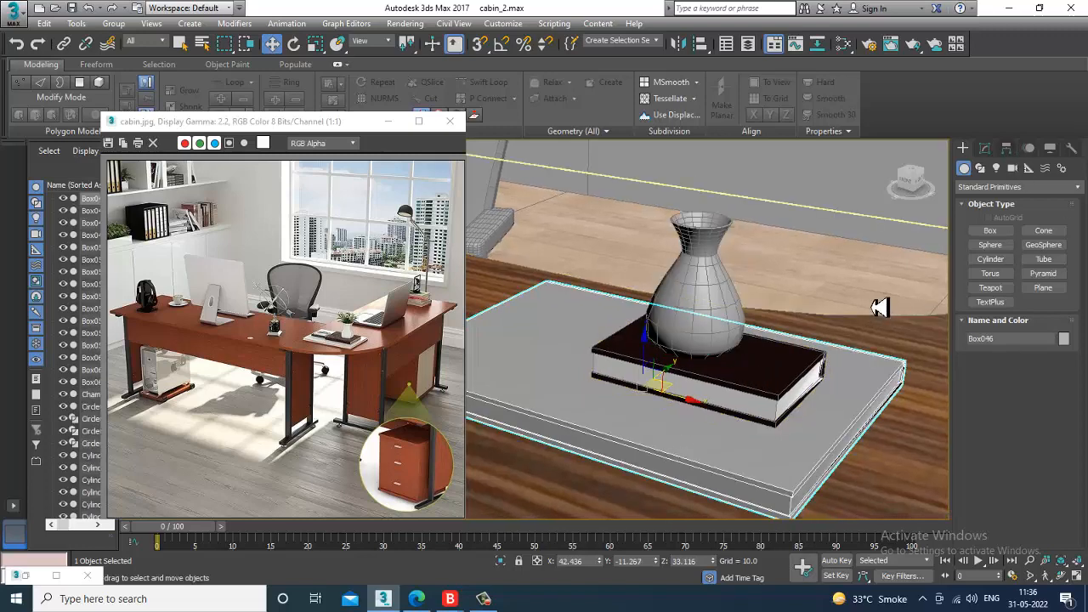
pyautogui.press('m')
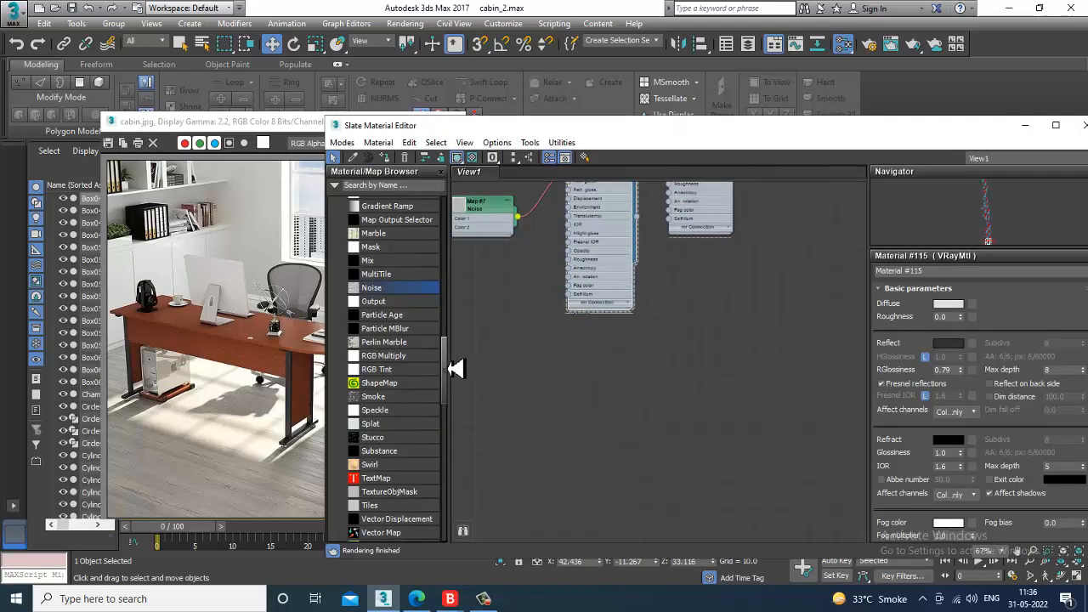
pyautogui.moveTo(456, 371); pyautogui.dragTo(468, 279)
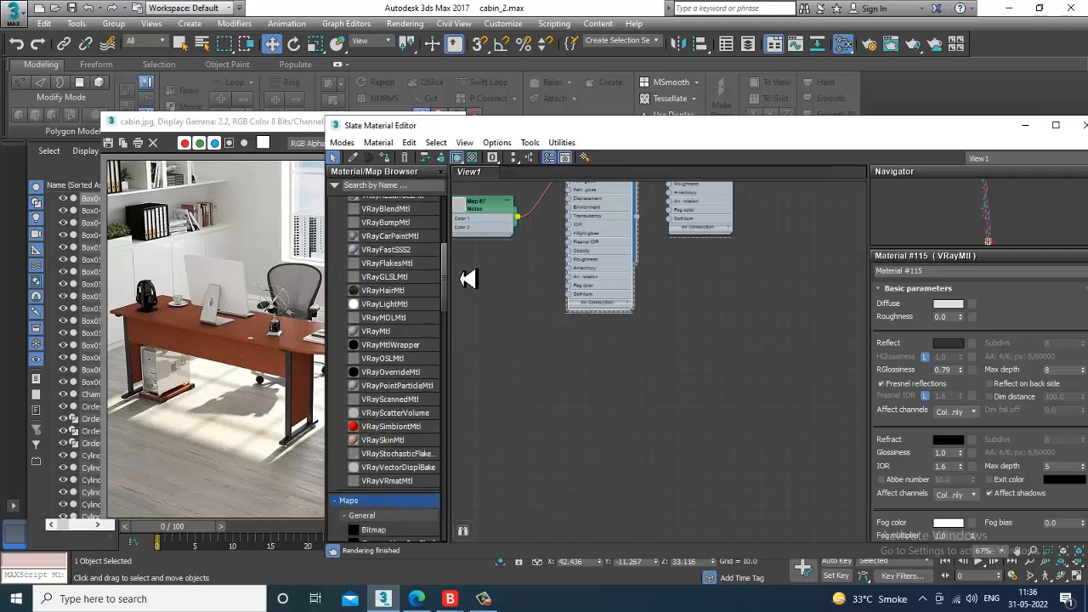
pyautogui.moveTo(393, 336); pyautogui.dragTo(711, 345)
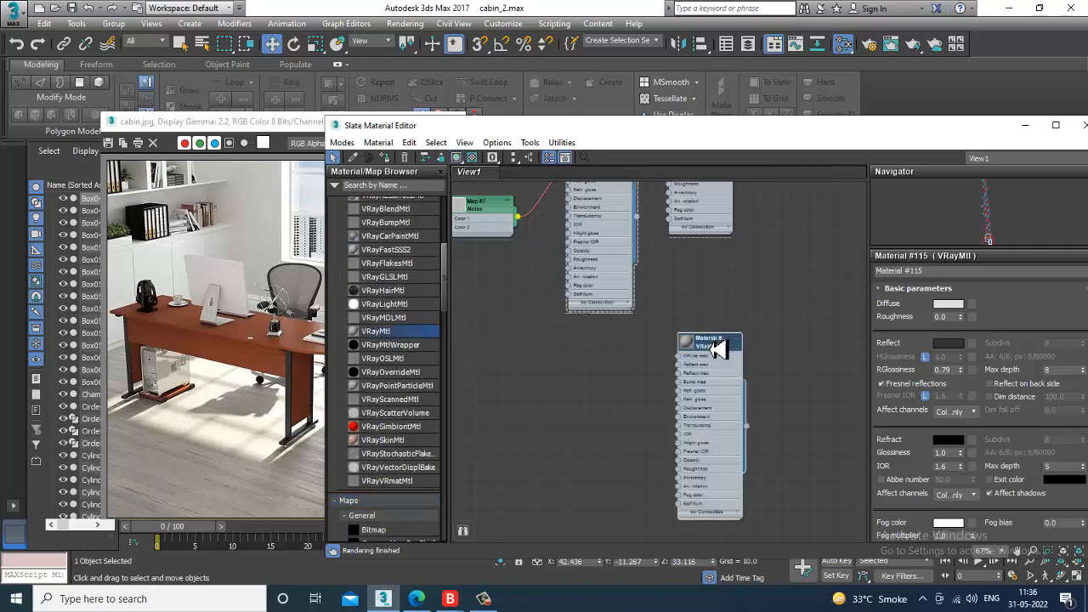
pyautogui.doubleClick(711, 345)
# Load the brown leather image from the office cabin folder in May 2022 on drive D: as the new material's diffuse bitmap
pyautogui.click(973, 304)
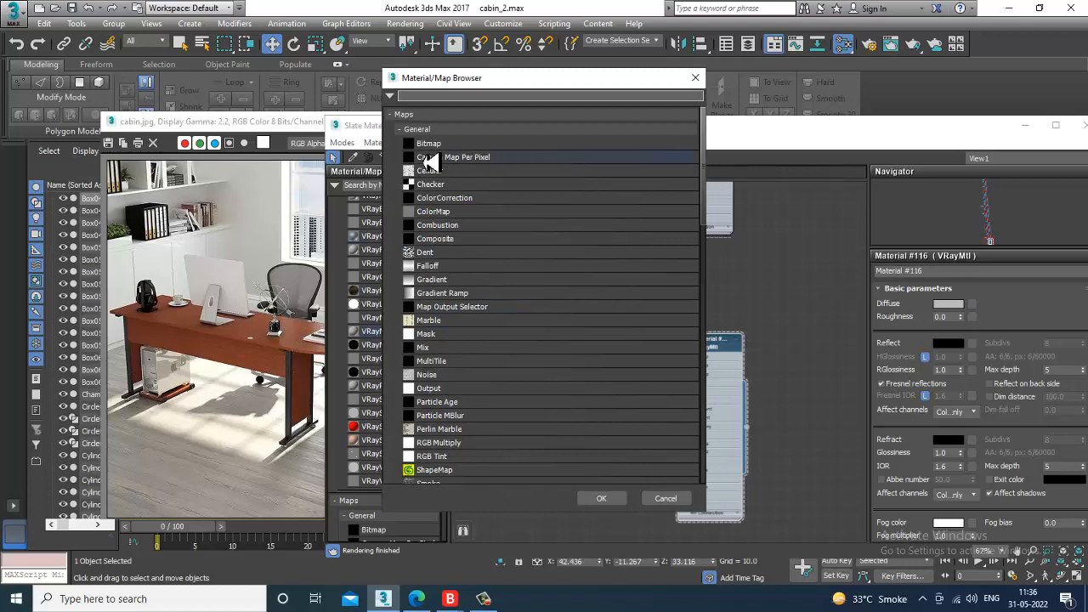
pyautogui.doubleClick(429, 145)
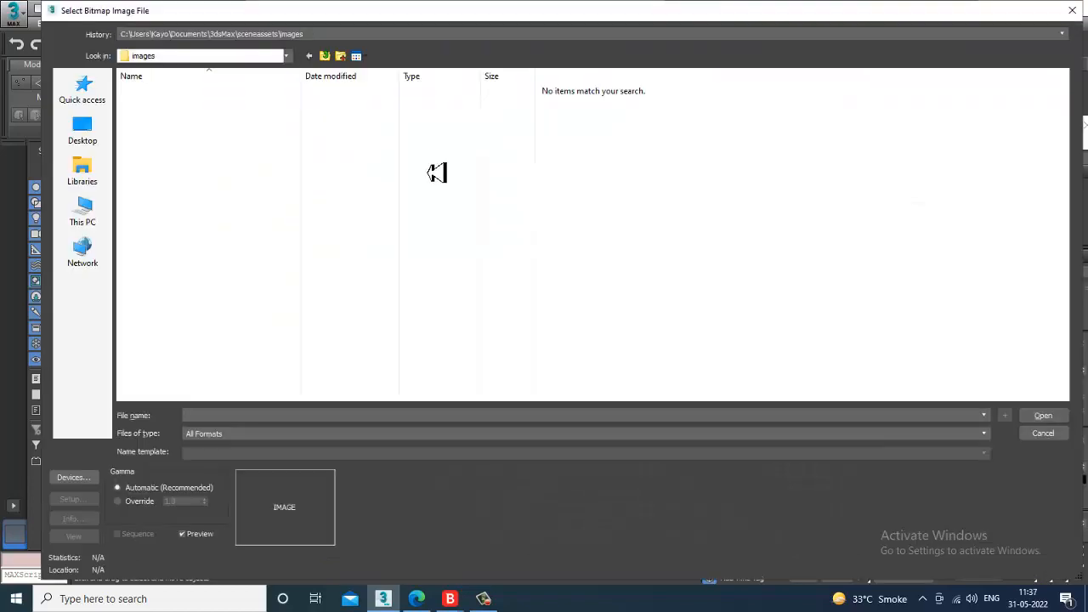
pyautogui.click(84, 212)
pyautogui.doubleClick(340, 194)
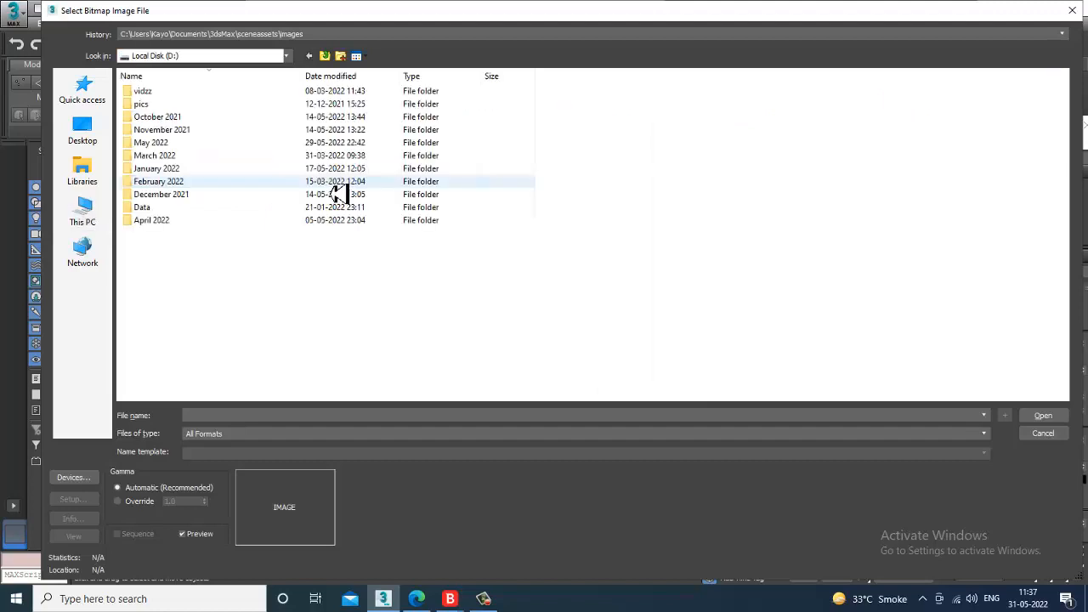
pyautogui.doubleClick(170, 144)
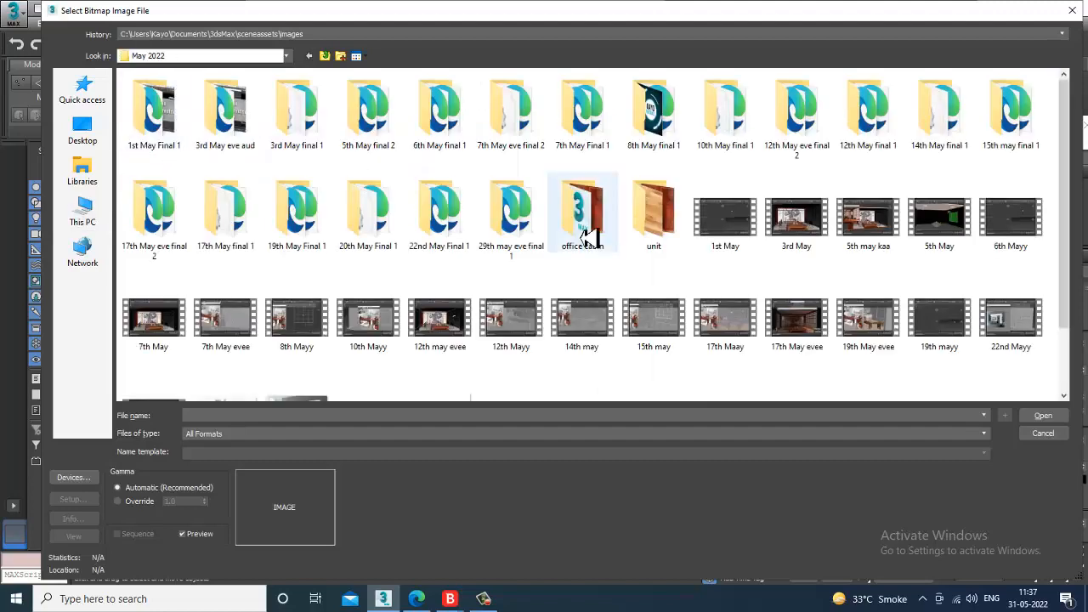
pyautogui.doubleClick(581, 223)
pyautogui.doubleClick(151, 126)
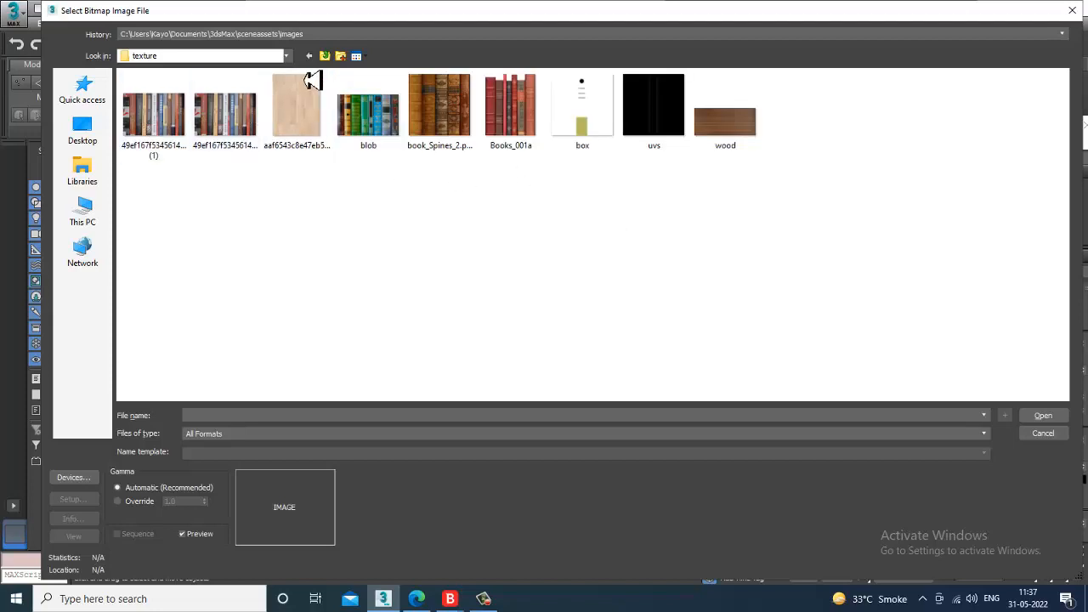
pyautogui.click(324, 56)
pyautogui.doubleClick(297, 107)
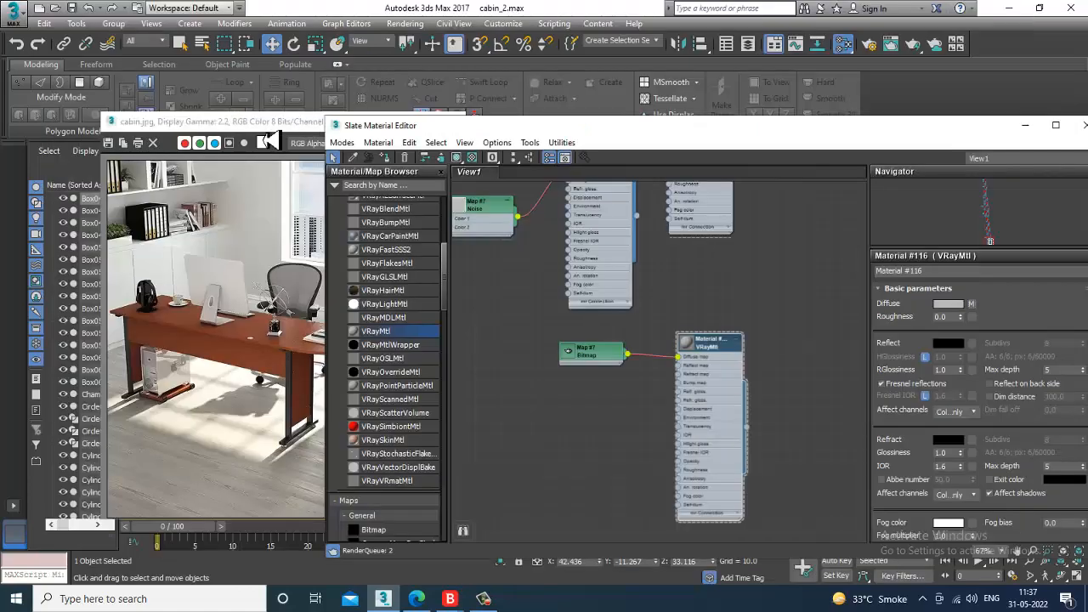
# Assign the leather material to the large book and show it shaded in the viewport
pyautogui.click(385, 159)
pyautogui.click(456, 158)
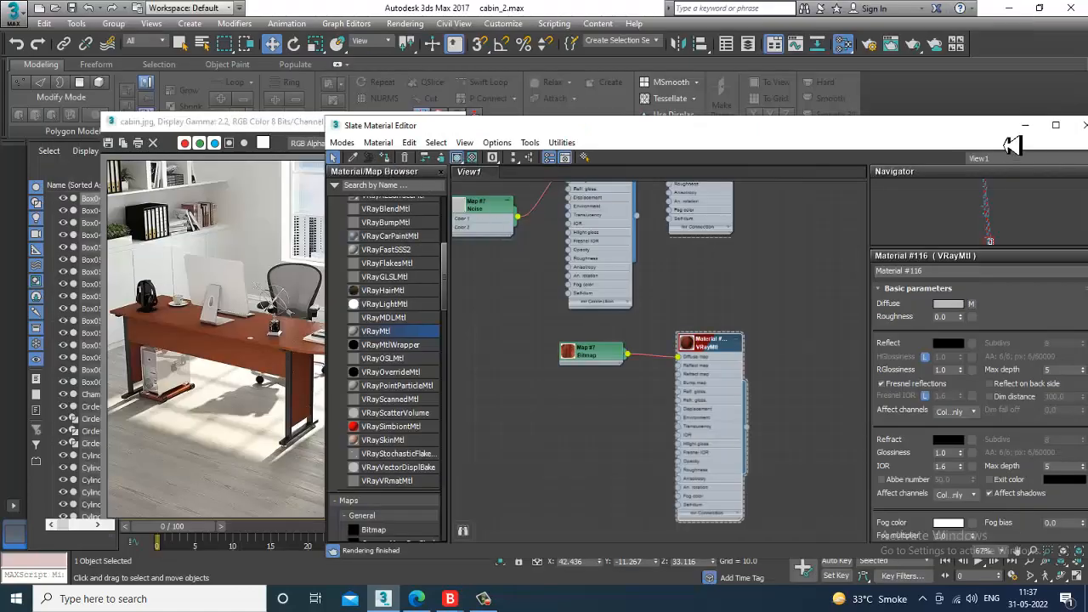
pyautogui.click(1025, 125)
# Add a UVW Map modifier to the large book and set its mapping to Box
pyautogui.keyDown('alt'); pyautogui.moveTo(769, 396); pyautogui.dragTo(768, 361, button='middle'); pyautogui.keyUp('alt')
pyautogui.click(985, 148)
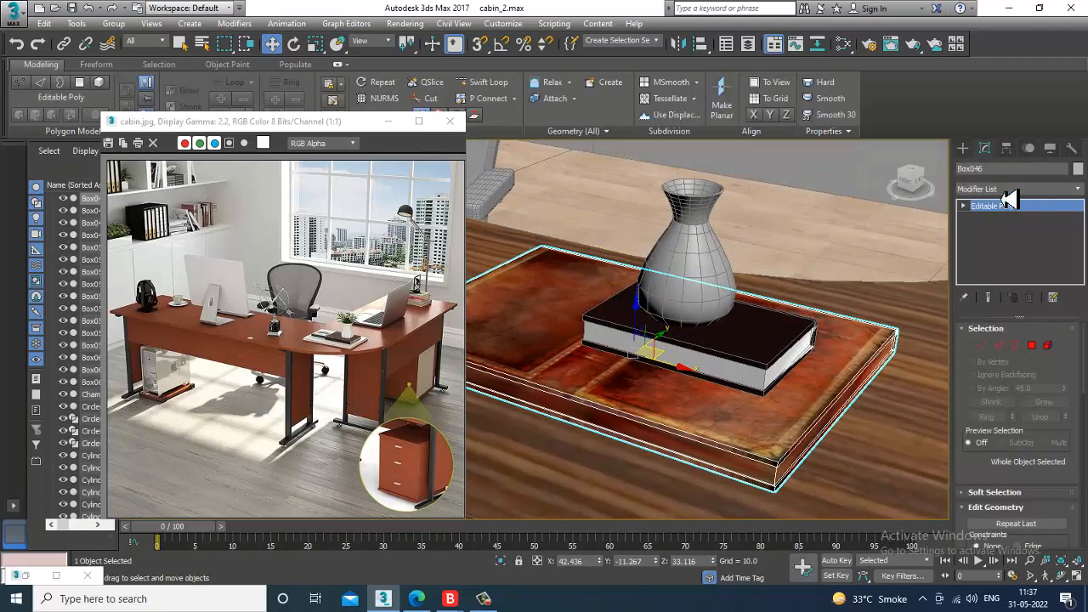
pyautogui.click(1016, 187)
pyautogui.press('u')
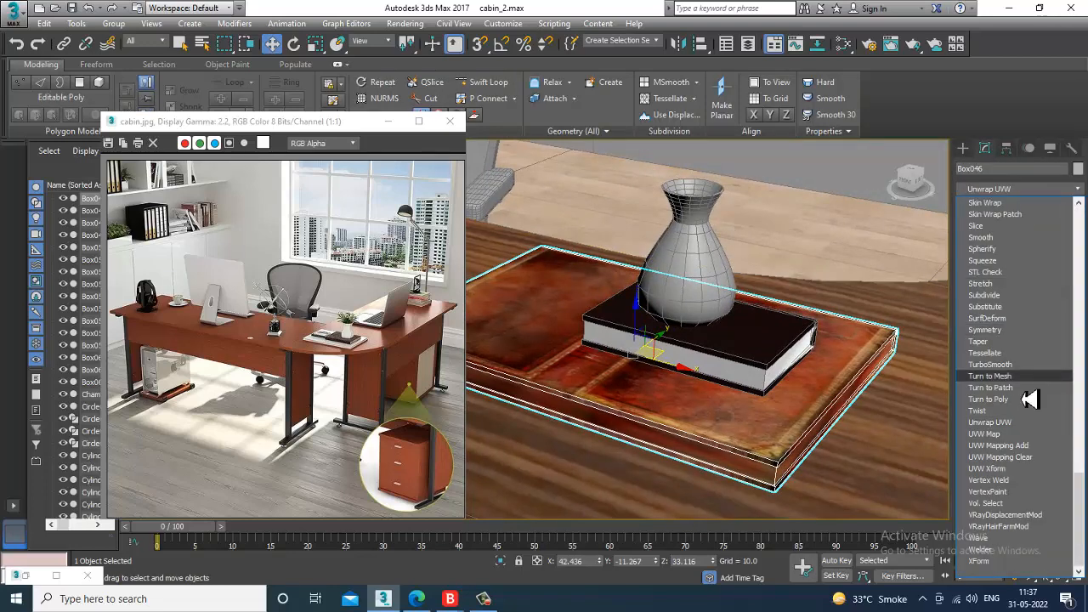
pyautogui.click(1017, 435)
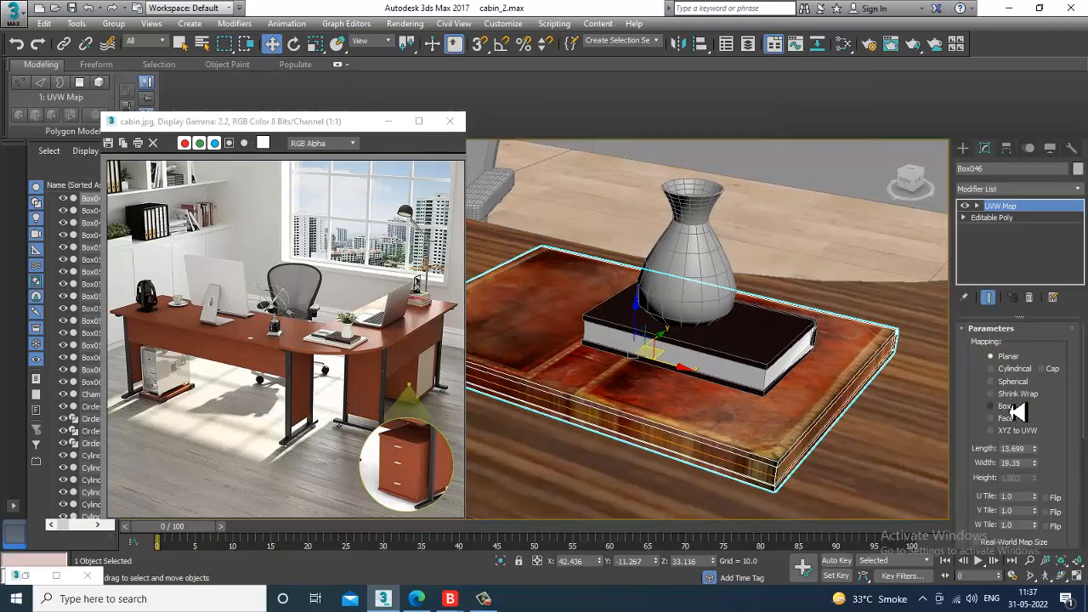
pyautogui.click(1004, 407)
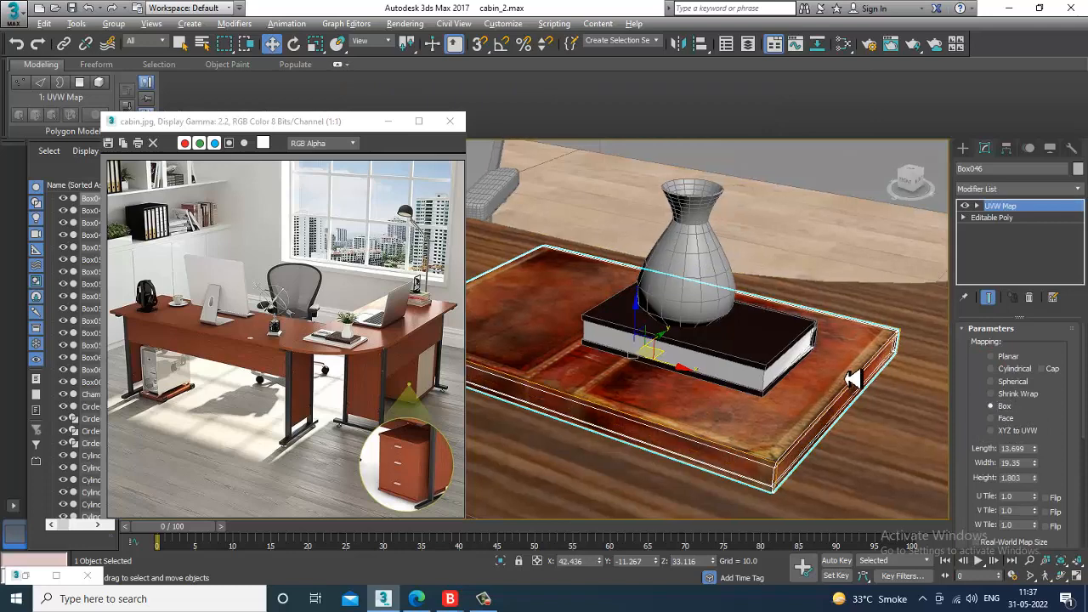
# Activate the UVW Map gizmo, try rotating it and set the mapping width to about 21.09
pyautogui.keyDown('alt'); pyautogui.moveTo(853, 377); pyautogui.dragTo(881, 373, button='middle'); pyautogui.keyUp('alt')
pyautogui.click(977, 206)
pyautogui.click(1003, 218)
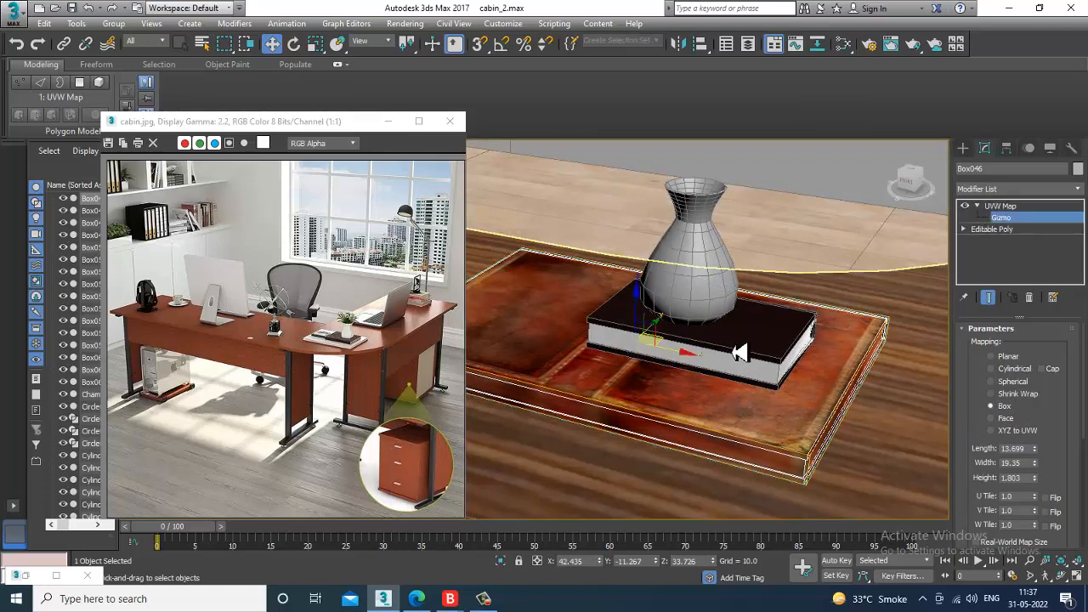
pyautogui.press('e')
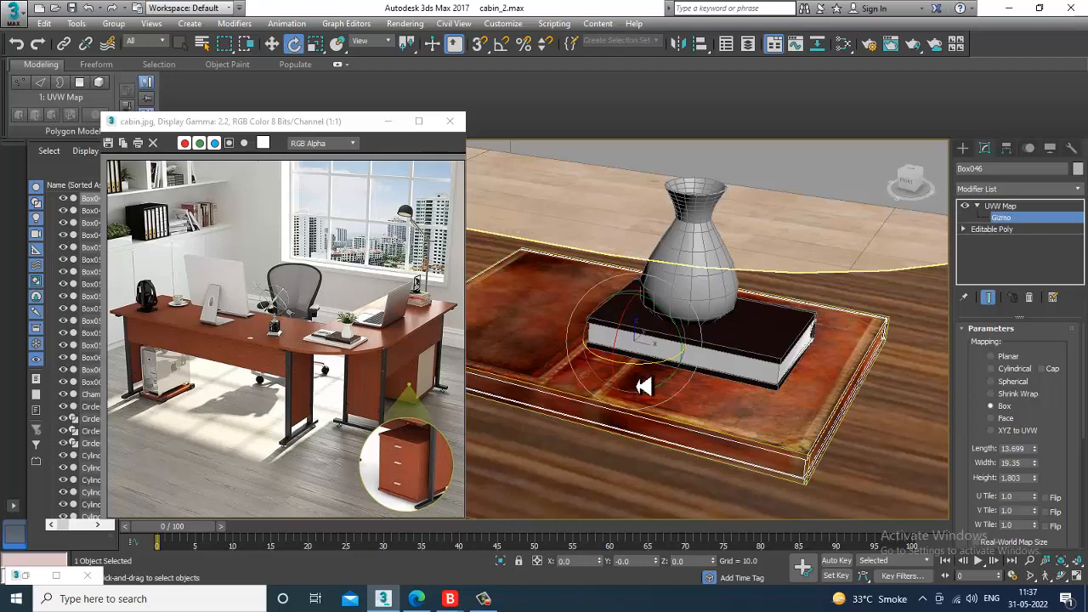
pyautogui.moveTo(646, 378); pyautogui.dragTo(652, 346)
pyautogui.moveTo(1034, 463)
pyautogui.mouseDown()
pyautogui.moveTo(1030, 400)
pyautogui.moveTo(1012, 357)
pyautogui.moveTo(1050, 487)
pyautogui.moveTo(1038, 468)
pyautogui.mouseUp()
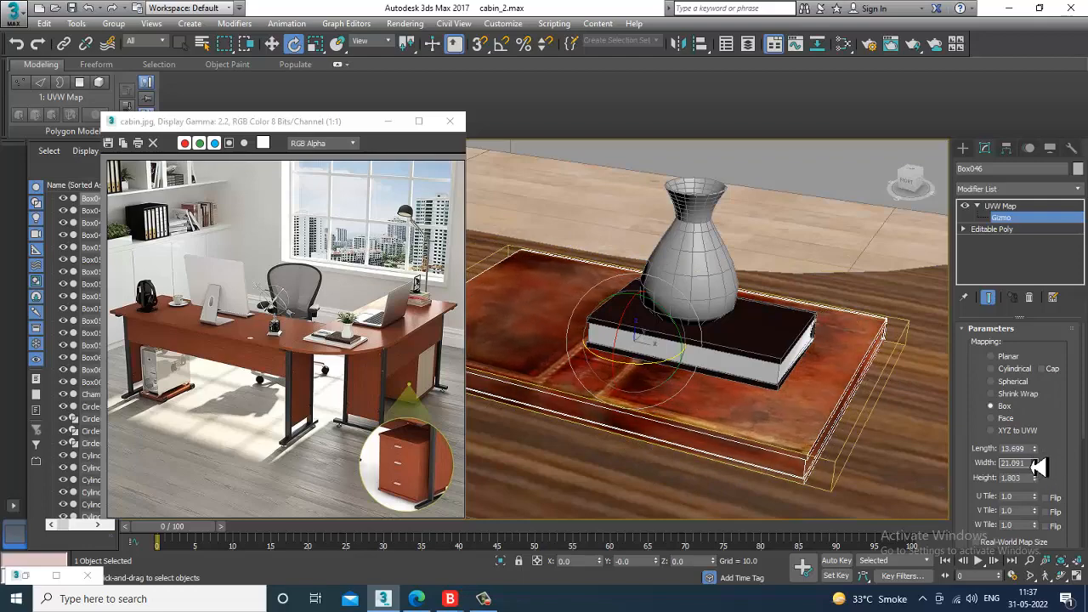
# Try shifting the UVW Map gizmo along the length of the large book, and undo the move
pyautogui.scroll(-3, 730, 449)
pyautogui.keyDown('alt'); pyautogui.moveTo(730, 449); pyautogui.dragTo(714, 419, button='middle'); pyautogui.keyUp('alt')
pyautogui.keyDown('alt'); pyautogui.moveTo(763, 415); pyautogui.dragTo(777, 432); pyautogui.keyUp('alt')
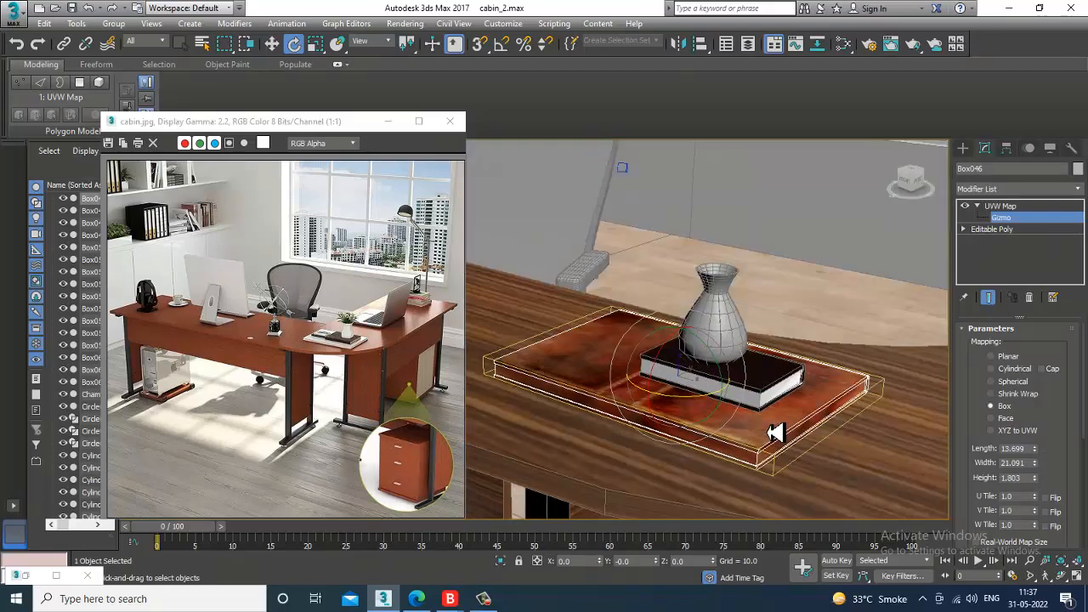
pyautogui.scroll(-3, 756, 416)
pyautogui.keyDown('alt'); pyautogui.moveTo(777, 432); pyautogui.dragTo(734, 417, button='middle'); pyautogui.keyUp('alt')
pyautogui.scroll(2, 769, 413)
pyautogui.press('w')
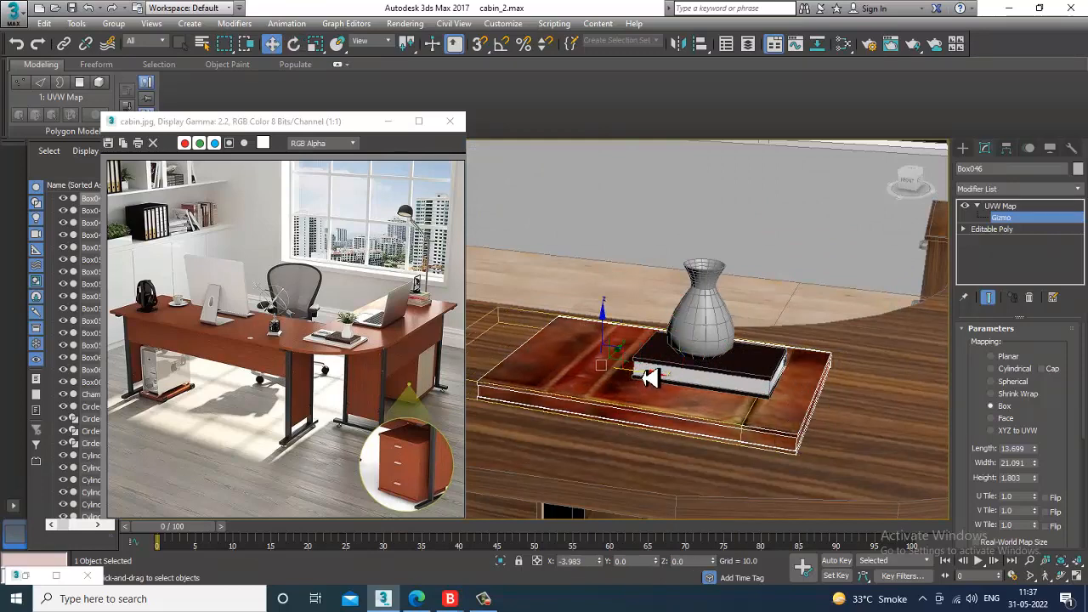
pyautogui.moveTo(482, 342); pyautogui.dragTo(946, 426)
pyautogui.hotkey('ctrl', 'z')
pyautogui.keyDown('alt'); pyautogui.moveTo(840, 418); pyautogui.dragTo(841, 393, button='middle'); pyautogui.keyUp('alt')
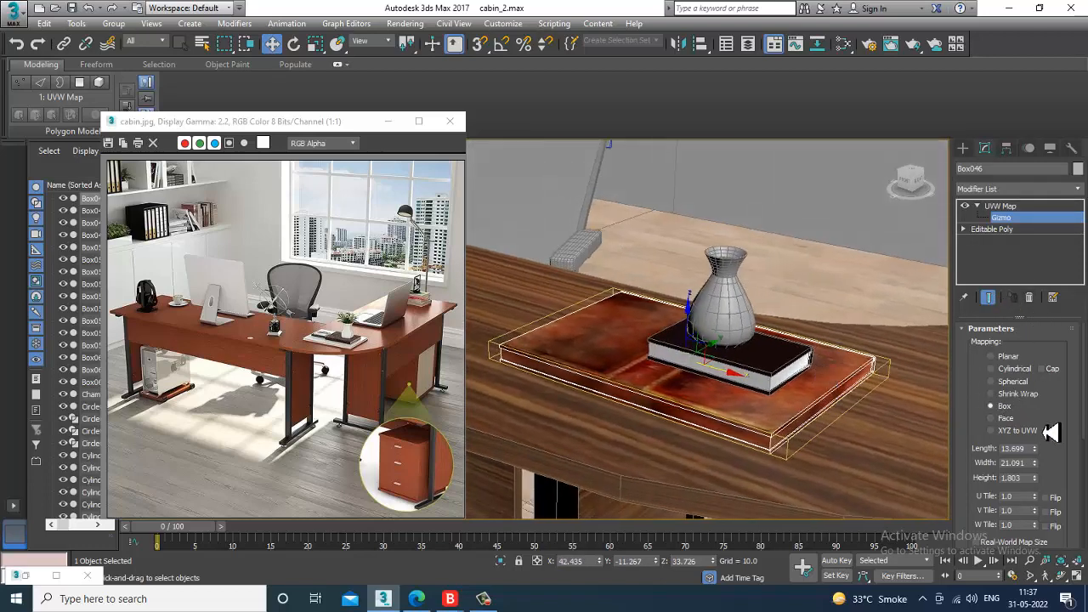
pyautogui.scroll(-3, 1051, 432)
pyautogui.moveTo(1035, 398); pyautogui.dragTo(972, 122)
pyautogui.rightClick(1027, 380)
pyautogui.rightClick(980, 121)
pyautogui.scroll(3, 760, 413)
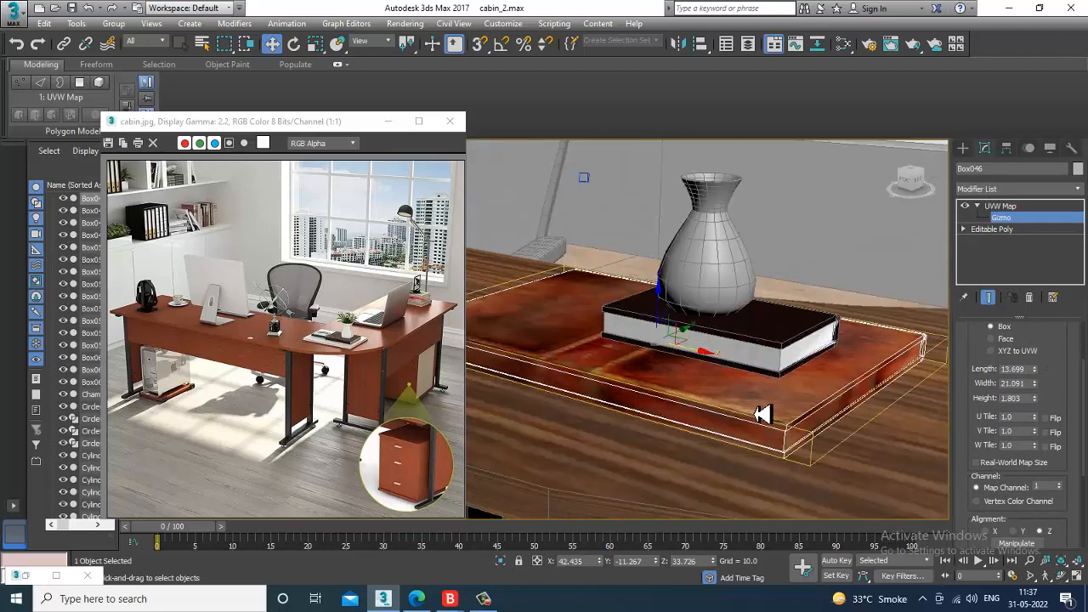
# Convert the large book to an Editable Poly and select the polygons of its page edges
pyautogui.rightClick(754, 365)
pyautogui.moveTo(842, 515)
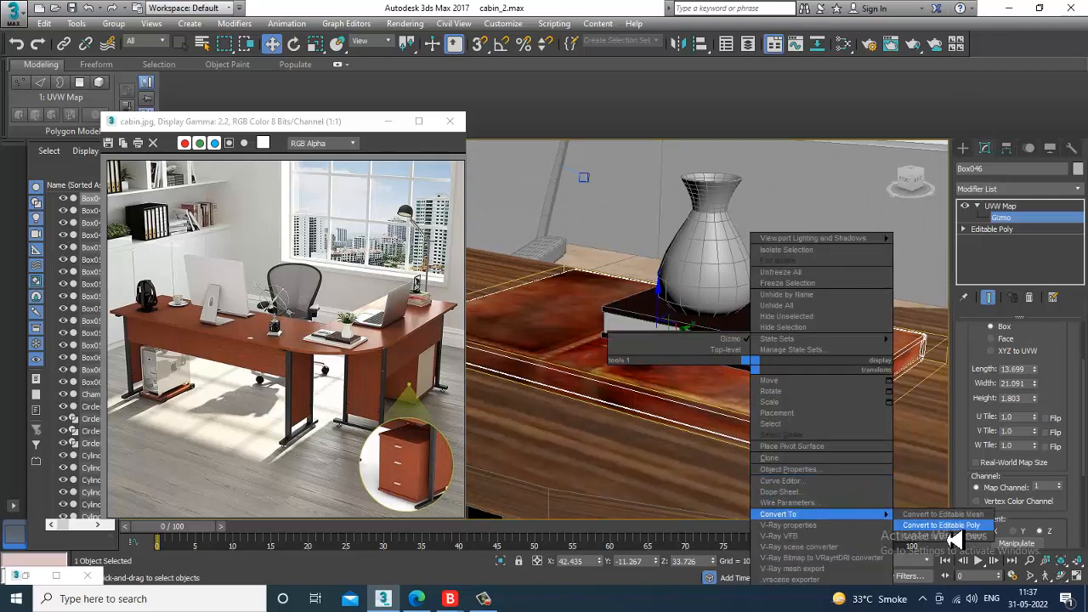
pyautogui.click(944, 525)
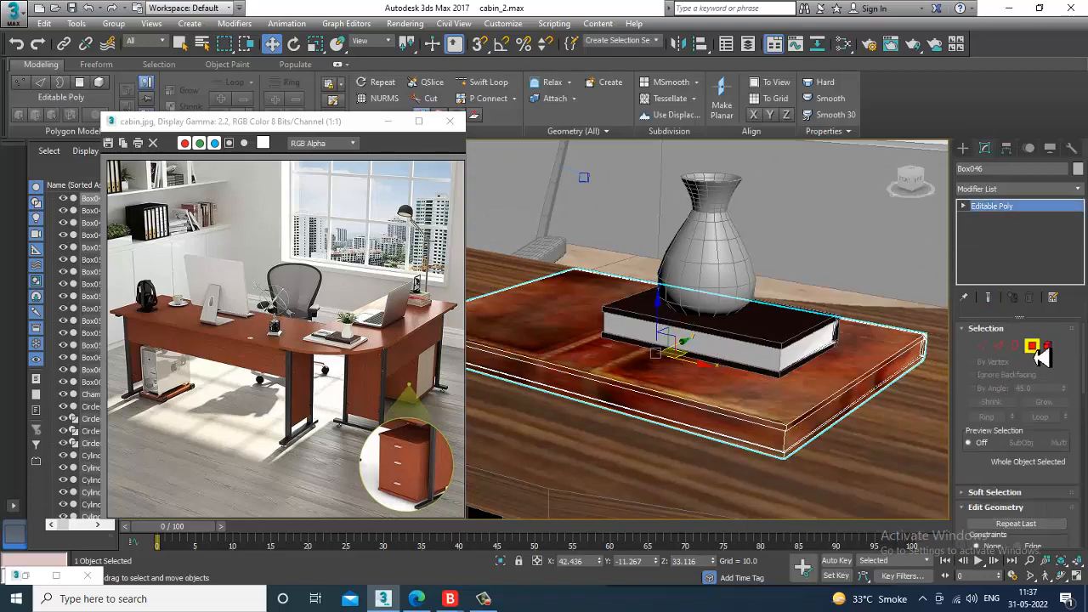
pyautogui.click(1032, 346)
pyautogui.click(804, 436)
pyautogui.keyDown('alt'); pyautogui.moveTo(804, 436); pyautogui.dragTo(759, 358, button='middle'); pyautogui.keyUp('alt')
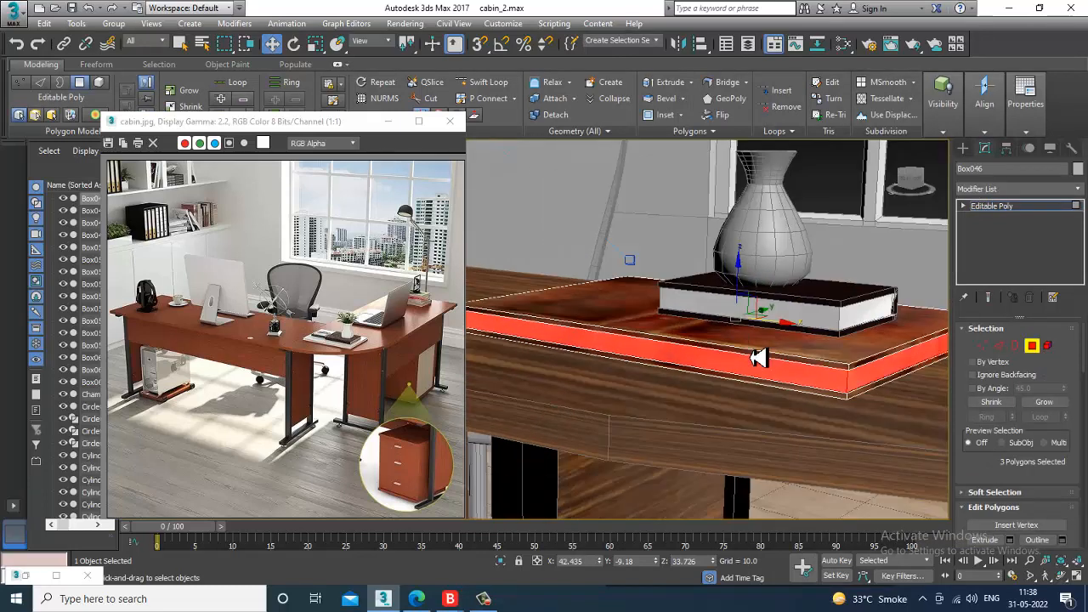
# Create a VRayMtl with a white diffuse colour (255, 255, 255) and assign it to the book's selected page-edge polygons
pyautogui.press('m')
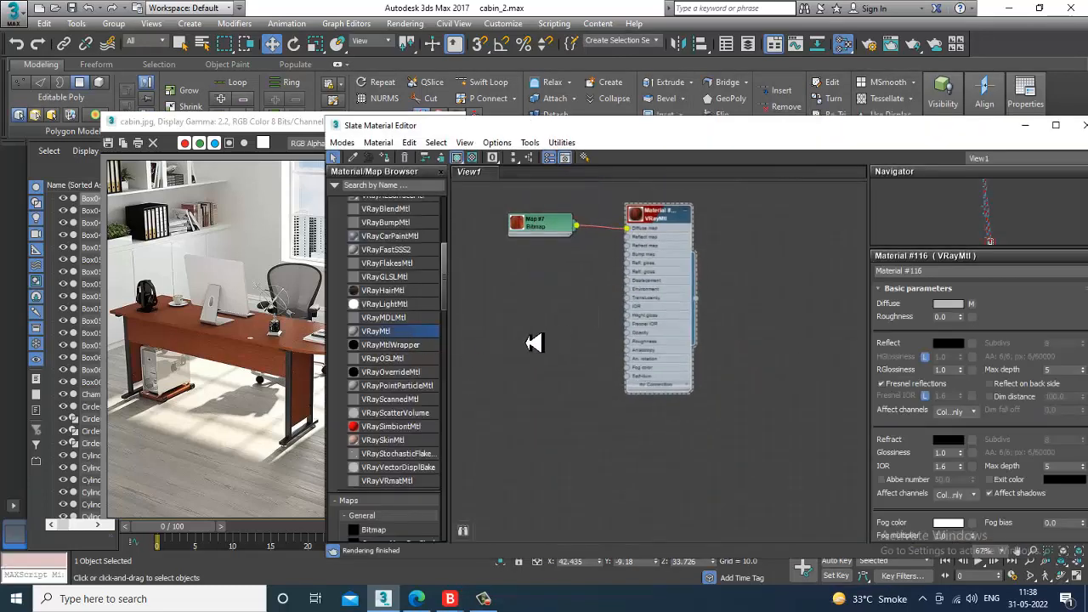
pyautogui.moveTo(533, 343); pyautogui.dragTo(534, 342)
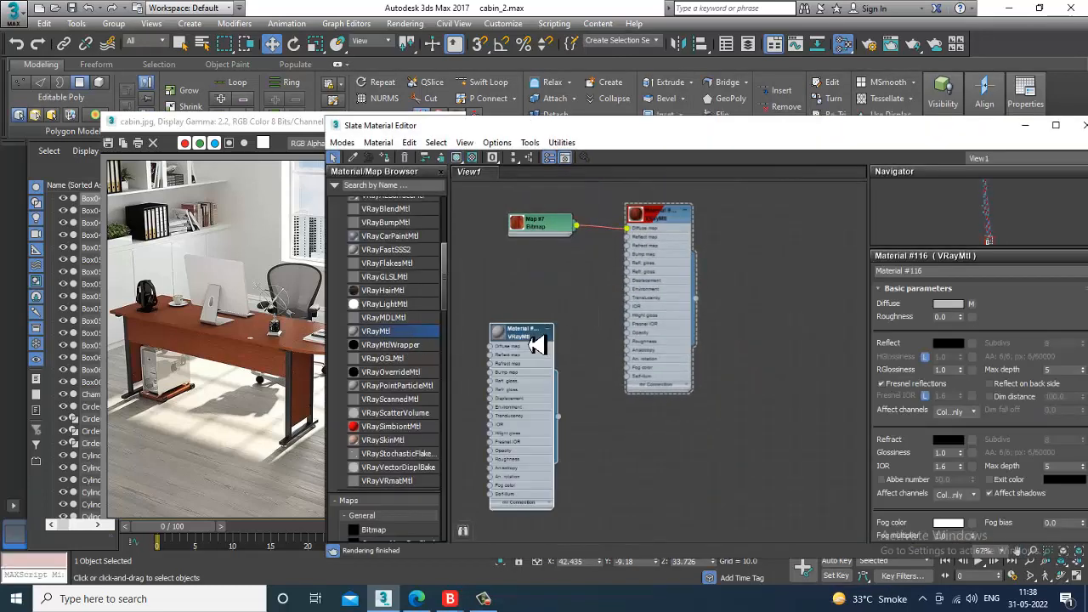
pyautogui.click(948, 303)
pyautogui.moveTo(400, 141); pyautogui.dragTo(403, 196)
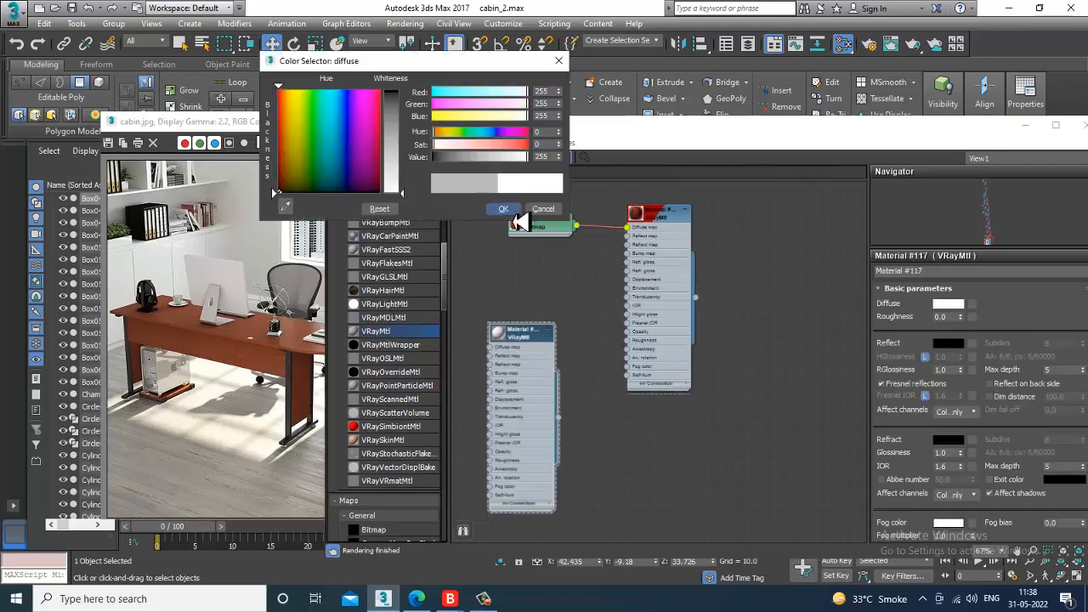
pyautogui.click(504, 210)
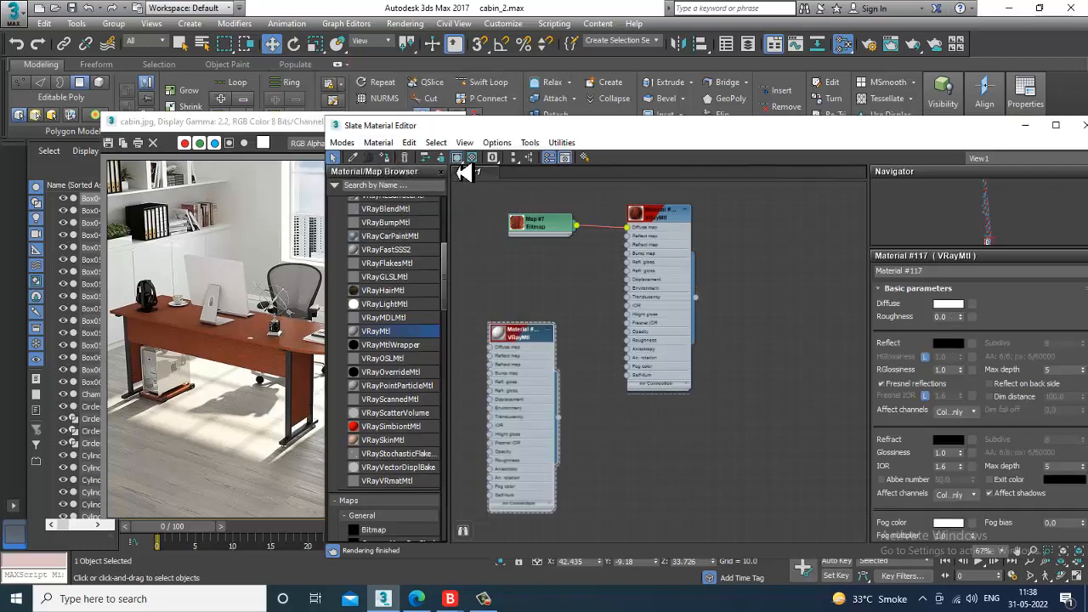
pyautogui.click(1025, 125)
# Clear the polygon selection and inspect the large book's materials together with the whole desk
pyautogui.scroll(-6, 712, 348)
pyautogui.scroll(-5, 816, 340)
pyautogui.moveTo(787, 345); pyautogui.dragTo(716, 342, button='middle')
pyautogui.click(804, 201)
pyautogui.scroll(5, 663, 348)
pyautogui.moveTo(529, 397); pyautogui.dragTo(705, 415, button='middle')
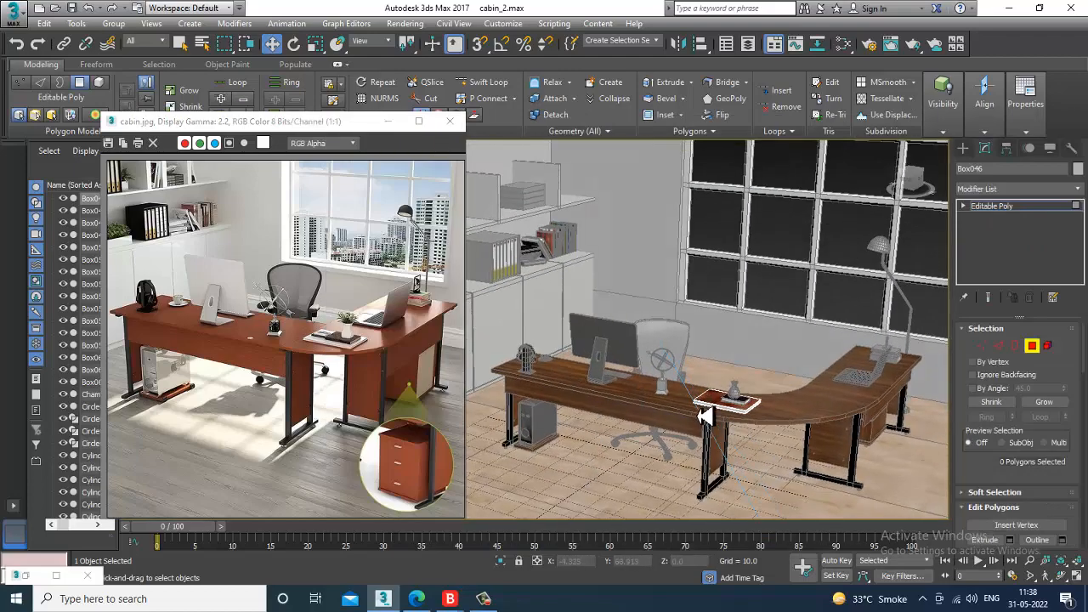
# Leave polygon editing of the large book and select the figurine group standing on the book stack beside the laptop
pyautogui.scroll(5, 714, 422)
pyautogui.moveTo(809, 416)
pyautogui.keyDown('alt'); pyautogui.mouseDown(button='middle')
pyautogui.moveTo(768, 406)
pyautogui.moveTo(766, 394)
pyautogui.moveTo(793, 406)
pyautogui.moveTo(825, 393)
pyautogui.moveTo(616, 374)
pyautogui.mouseUp(button='middle'); pyautogui.keyUp('alt')
pyautogui.moveTo(913, 320)
pyautogui.mouseDown(button='middle')
pyautogui.moveTo(783, 363)
pyautogui.moveTo(791, 414)
pyautogui.mouseUp(button='middle')
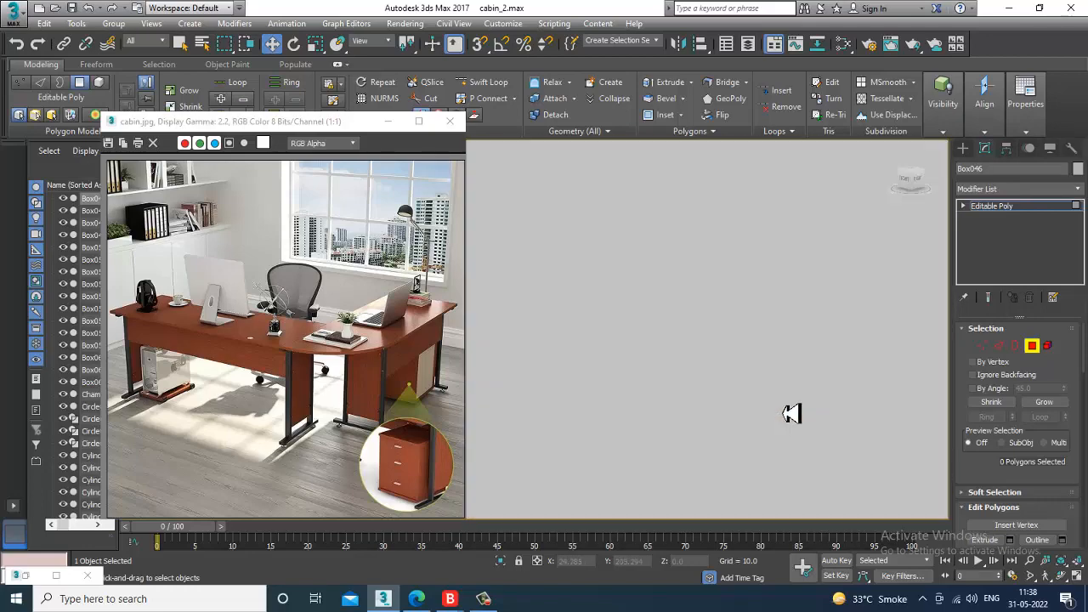
pyautogui.keyDown('alt'); pyautogui.moveTo(725, 406); pyautogui.dragTo(659, 363, button='middle'); pyautogui.keyUp('alt')
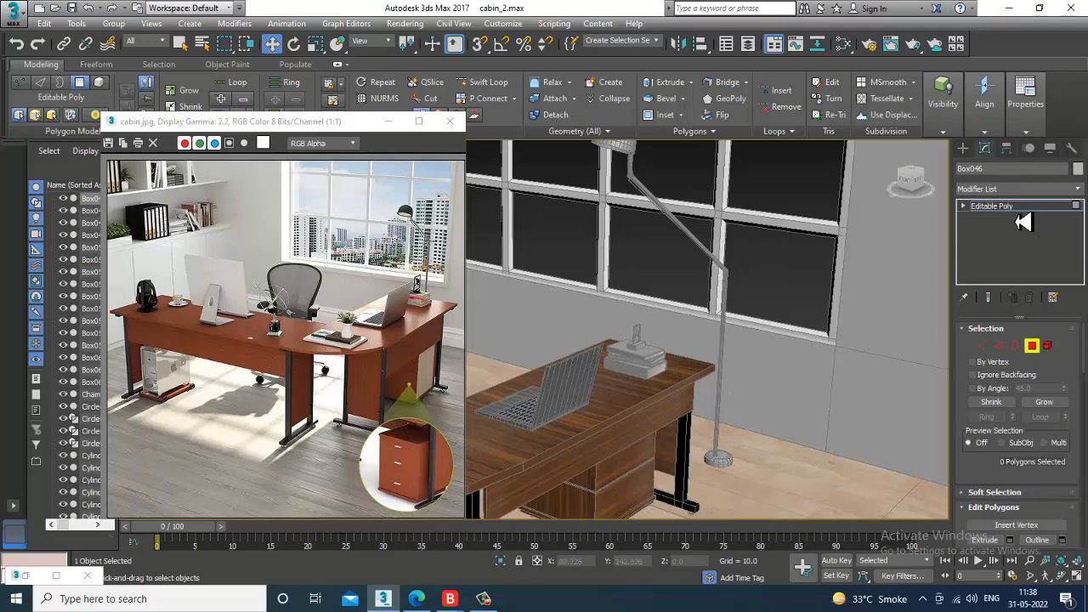
pyautogui.click(1018, 209)
pyautogui.click(651, 365)
pyautogui.press('z')
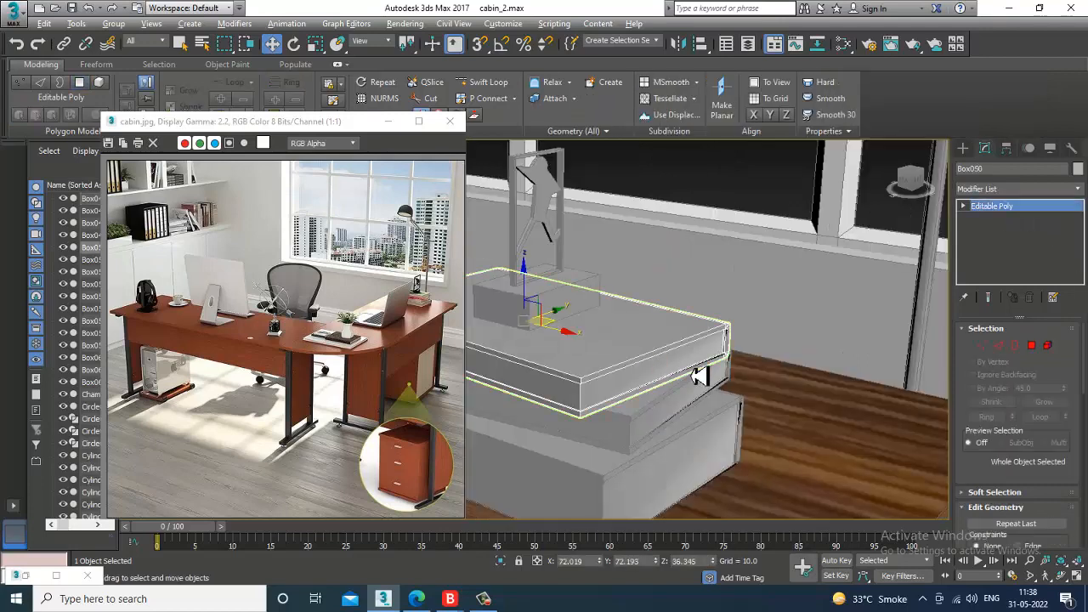
pyautogui.keyDown('alt'); pyautogui.moveTo(697, 377); pyautogui.dragTo(620, 255, button='middle'); pyautogui.keyUp('alt')
pyautogui.click(575, 244)
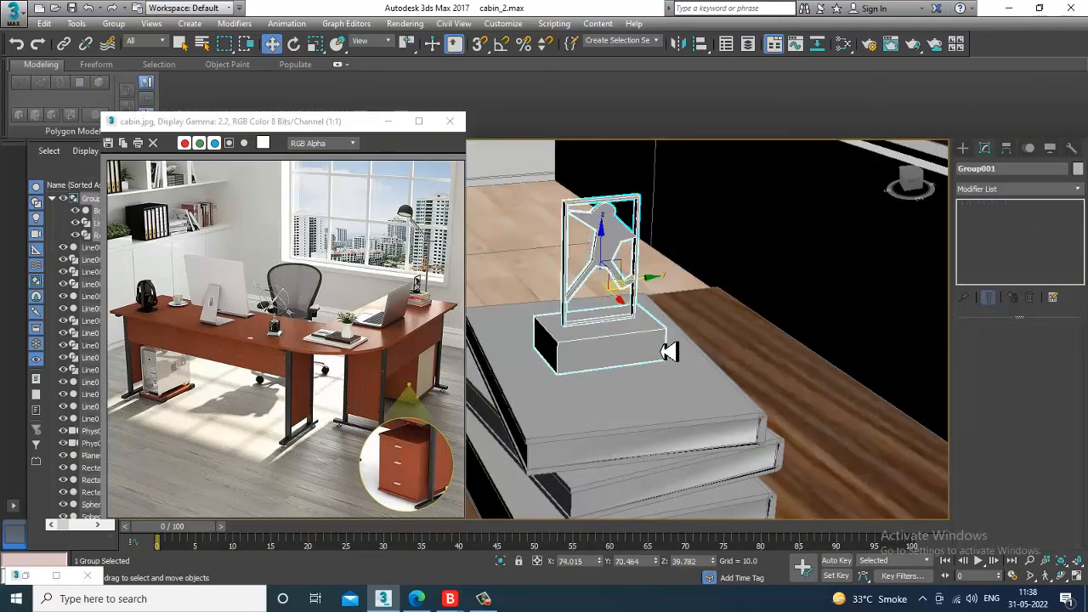
# Create a VRayMtl for the figurine with a near-black diffuse colour (3, 3, 3)
pyautogui.keyDown('alt'); pyautogui.moveTo(669, 352); pyautogui.dragTo(692, 335, button='middle'); pyautogui.keyUp('alt')
pyautogui.press('m')
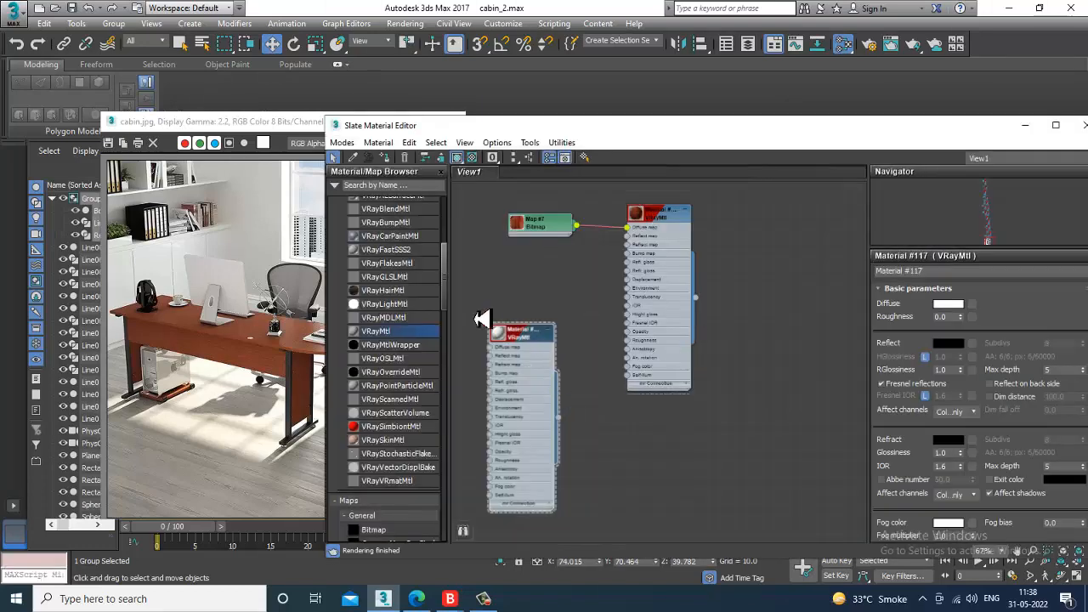
pyautogui.moveTo(615, 416); pyautogui.dragTo(678, 436)
pyautogui.doubleClick(680, 437)
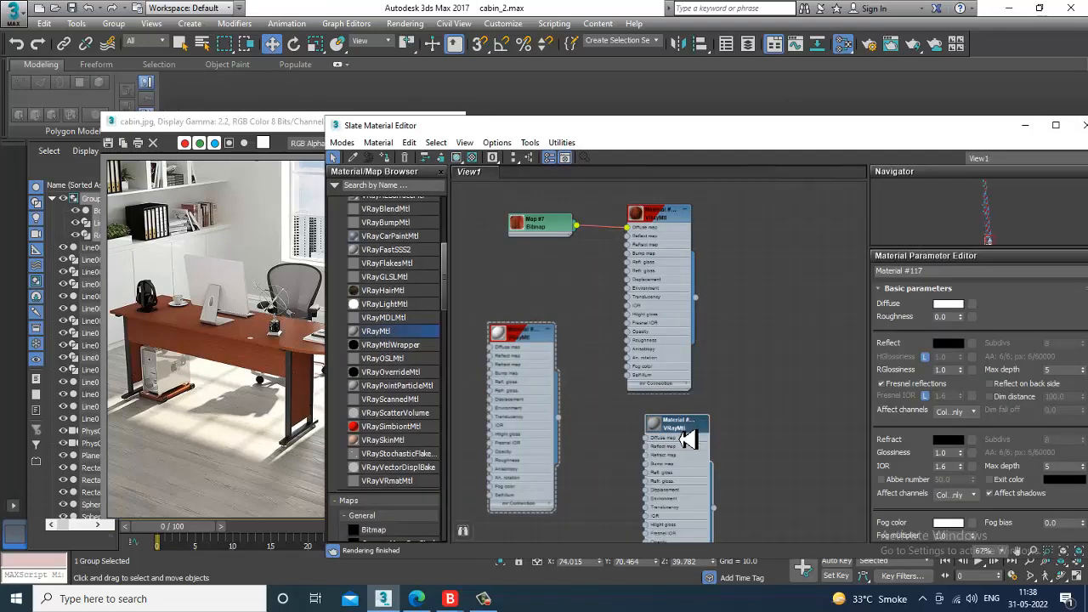
pyautogui.click(949, 306)
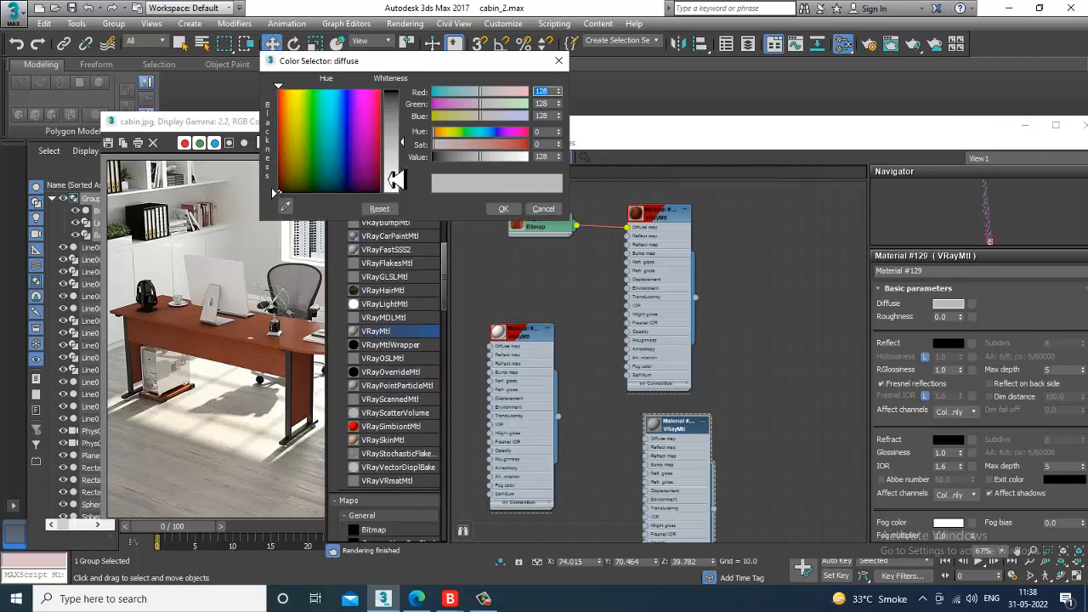
pyautogui.moveTo(415, 151); pyautogui.dragTo(416, 100)
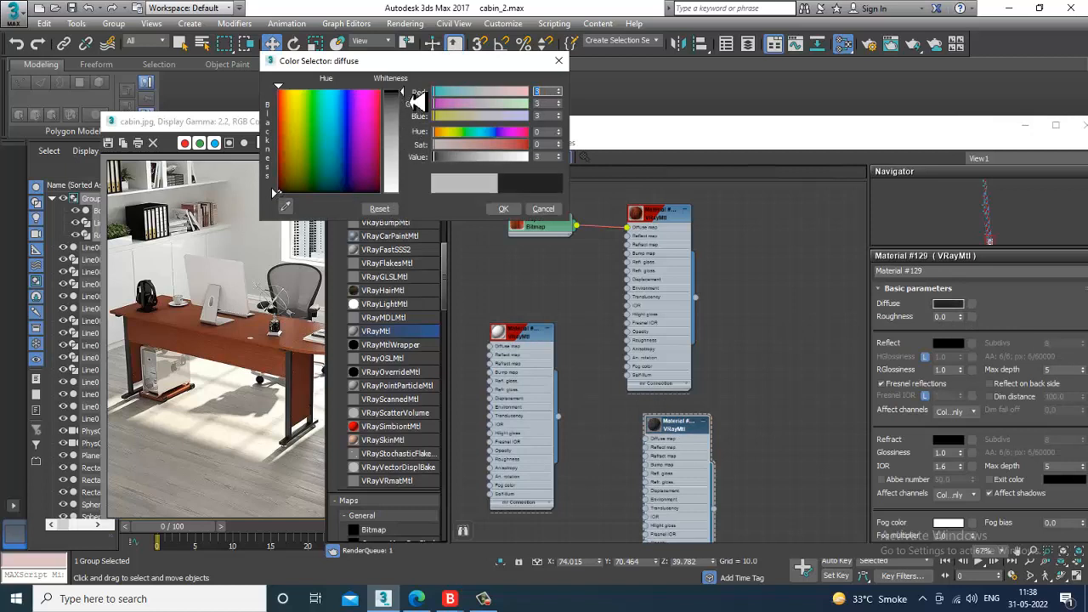
pyautogui.click(506, 209)
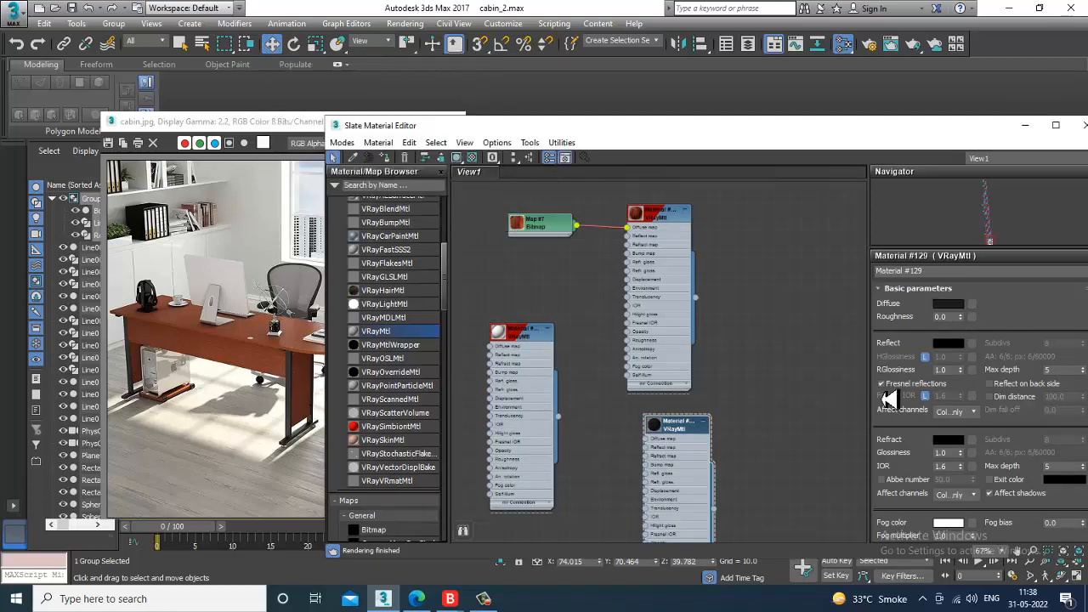
# Set the new material's reflection colour to mid grey (131, 131, 131) and enlarge its node preview
pyautogui.click(948, 344)
pyautogui.moveTo(414, 98); pyautogui.dragTo(418, 159)
pyautogui.click(505, 209)
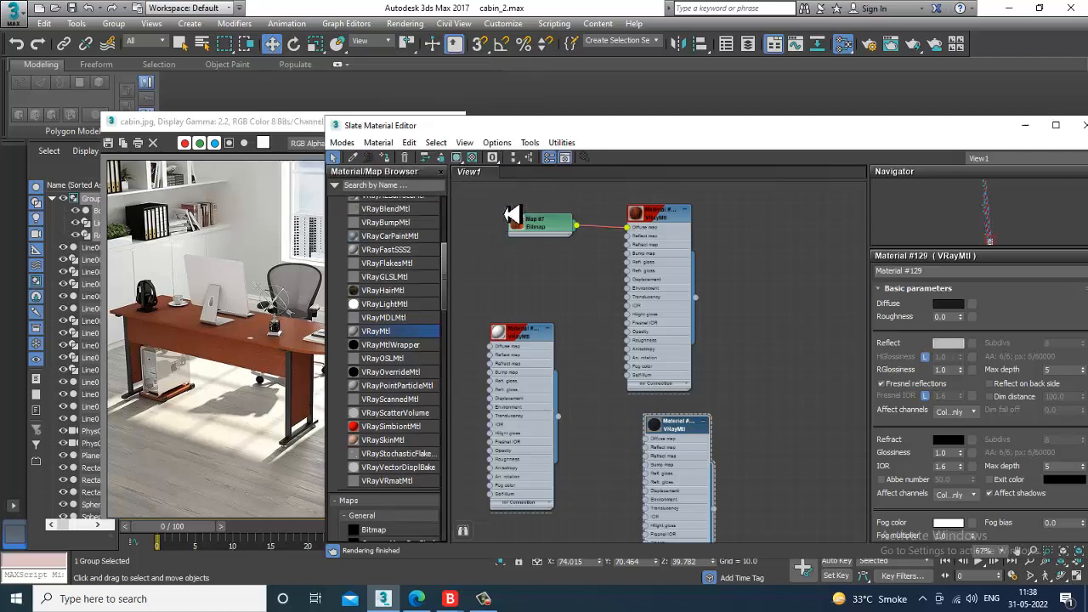
pyautogui.doubleClick(664, 425)
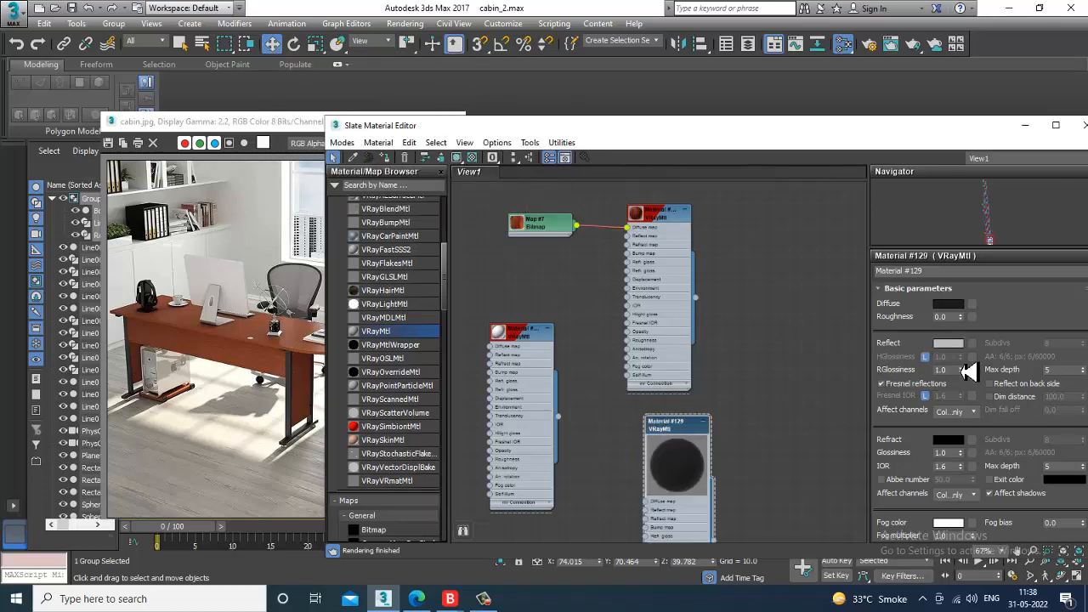
pyautogui.click(948, 344)
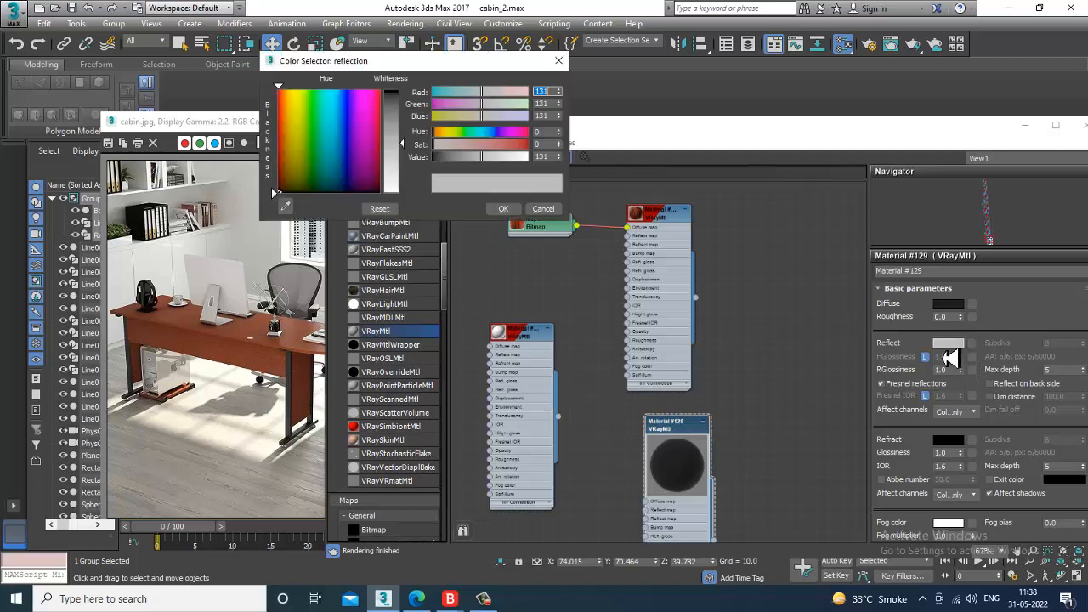
pyautogui.click(544, 209)
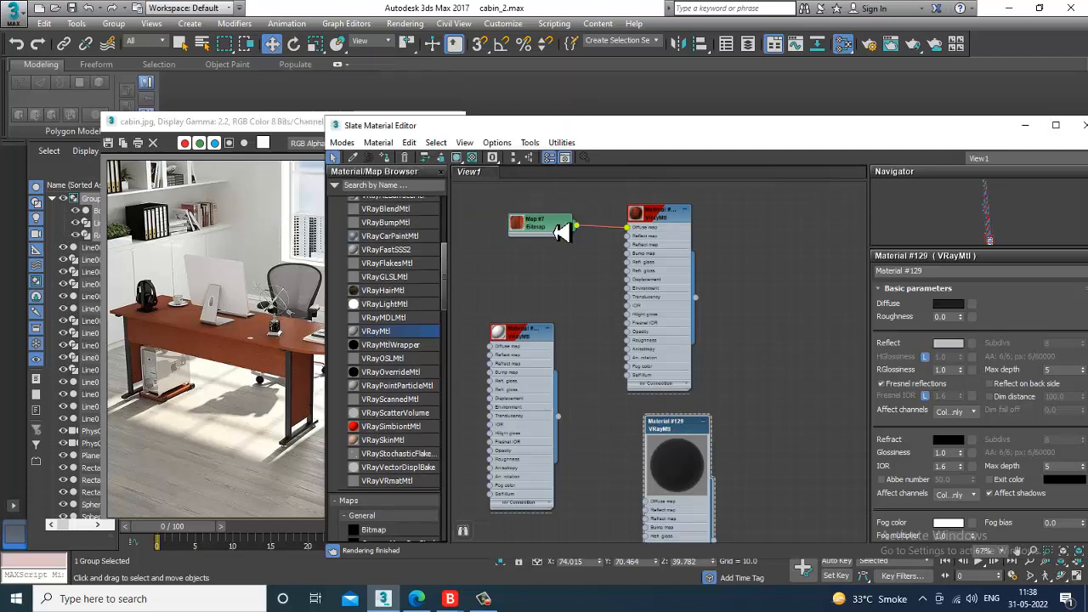
# Set the figurine material's reflection glossiness to 0.77, unlock its Fresnel IOR and set that to 7.4
pyautogui.moveTo(971, 400); pyautogui.dragTo(972, 399)
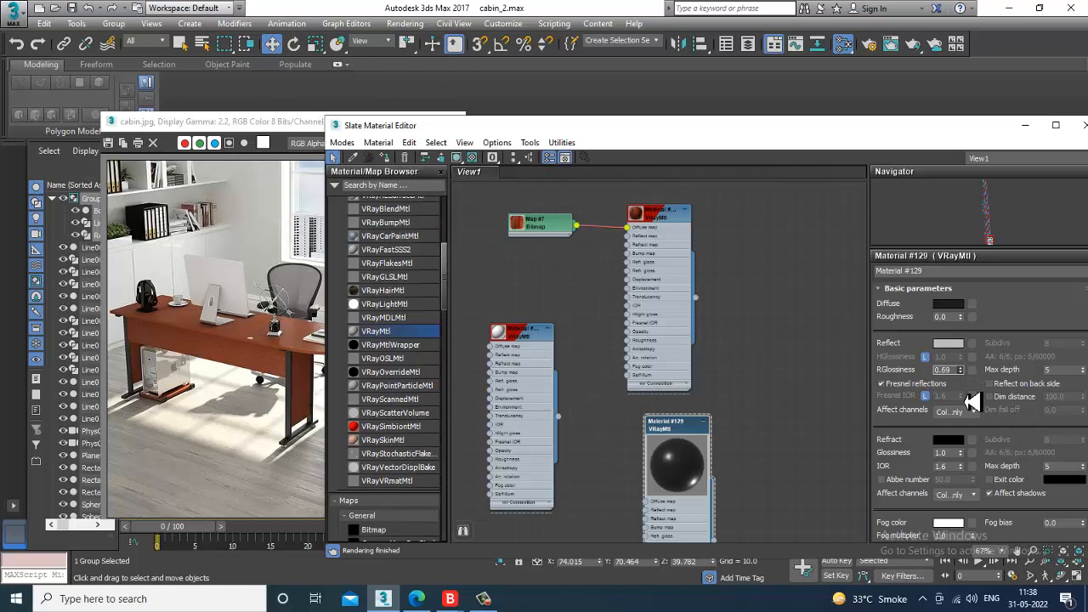
pyautogui.click(899, 386)
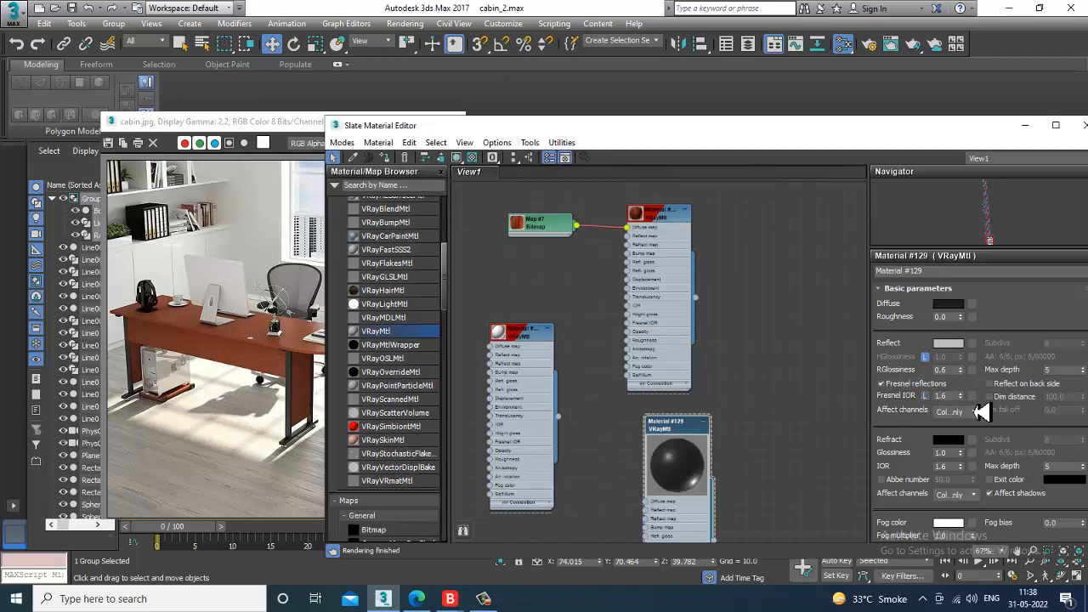
pyautogui.moveTo(971, 408); pyautogui.dragTo(969, 391)
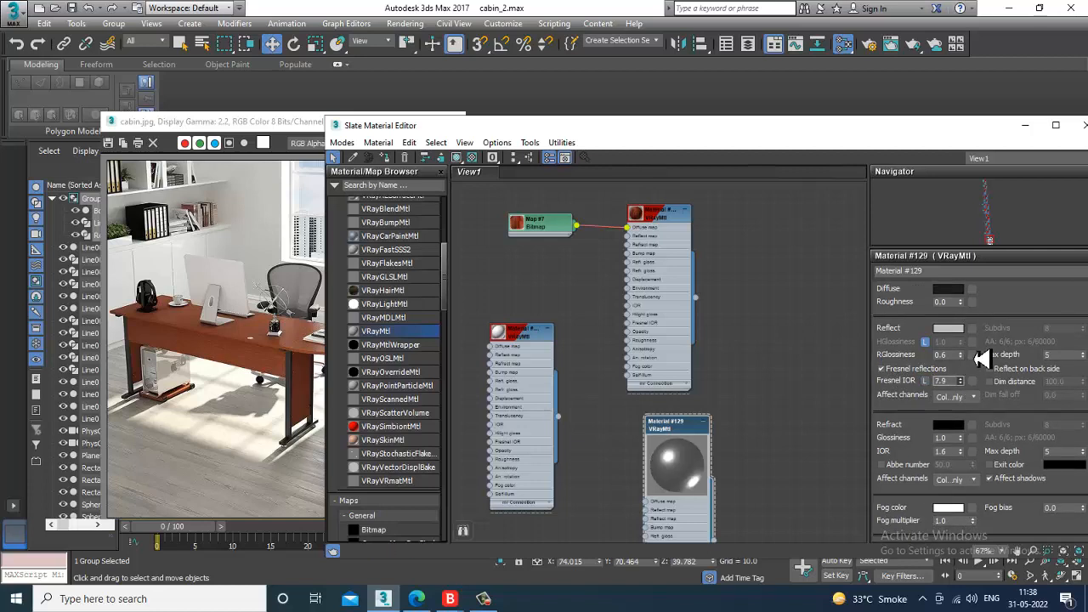
pyautogui.moveTo(983, 366); pyautogui.dragTo(975, 409)
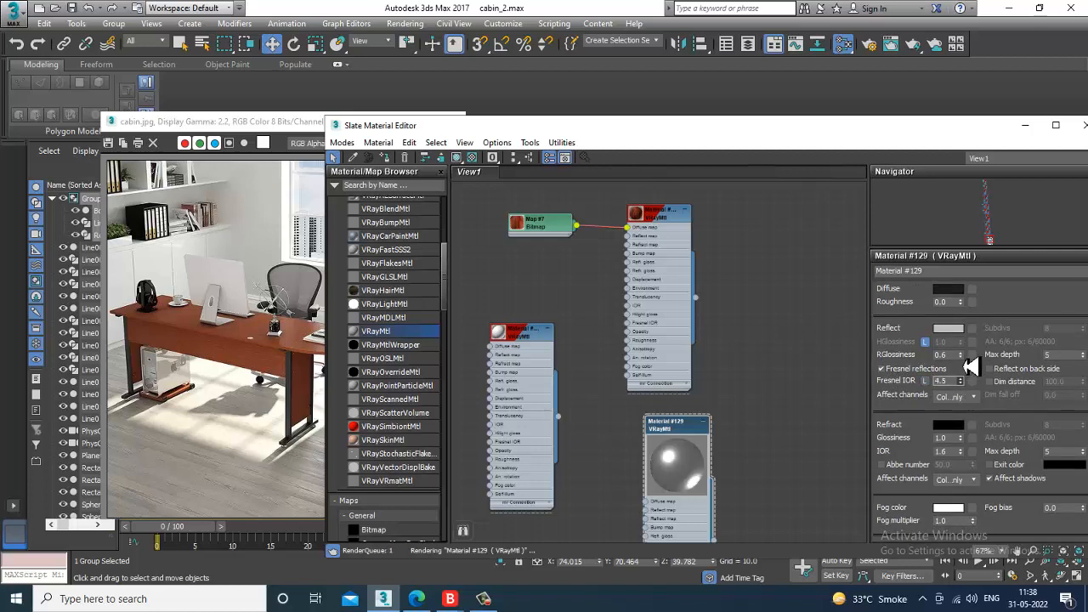
pyautogui.moveTo(970, 365); pyautogui.dragTo(971, 356)
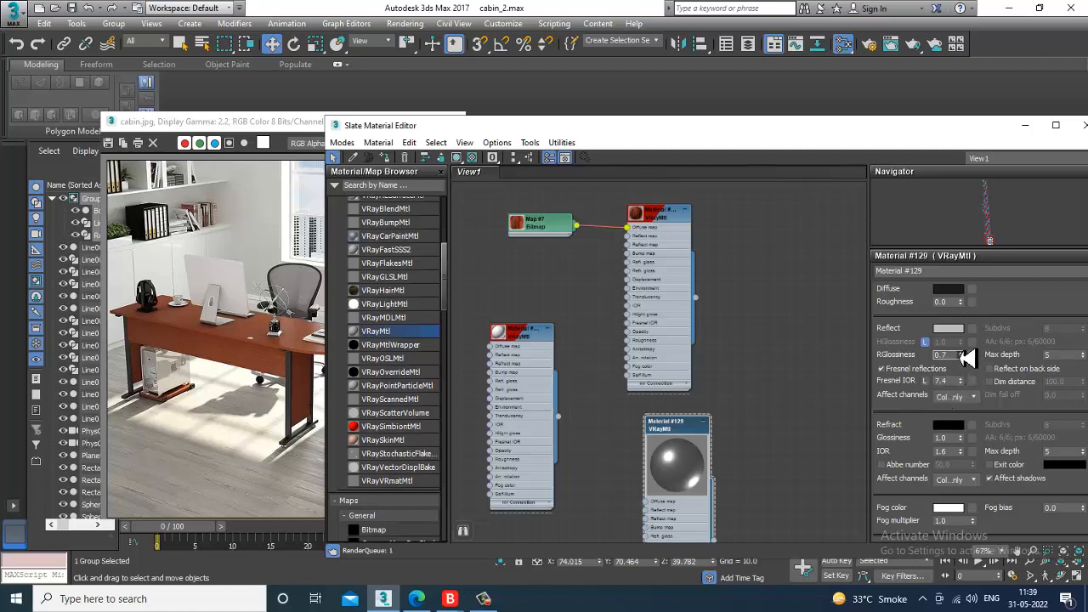
pyautogui.moveTo(967, 358); pyautogui.dragTo(968, 354)
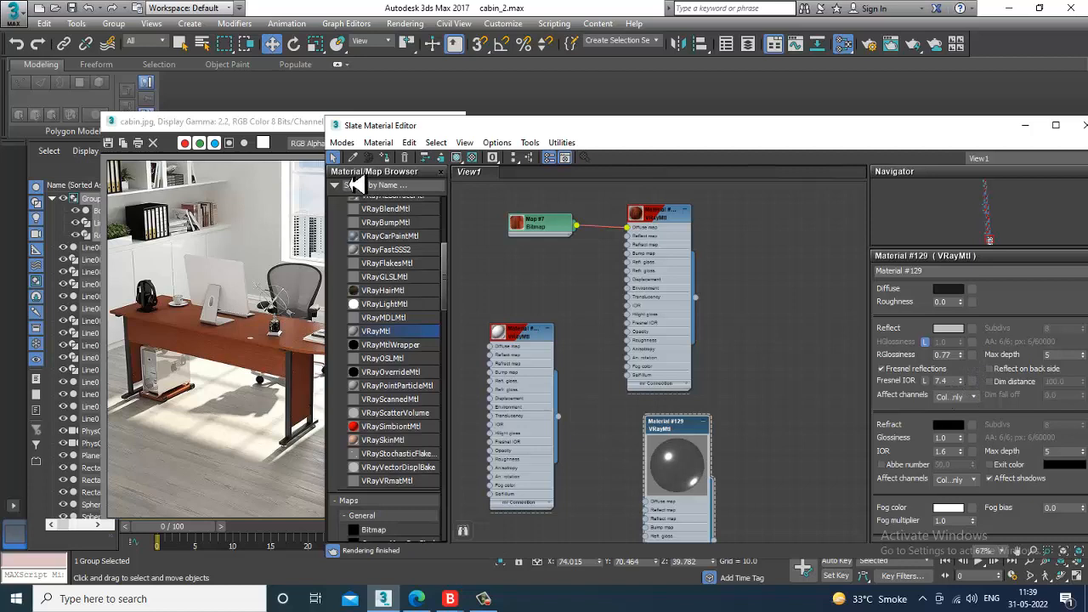
# Assign the dark reflective material to the selected figurine group, then clear the selection in the scene
pyautogui.click(456, 157)
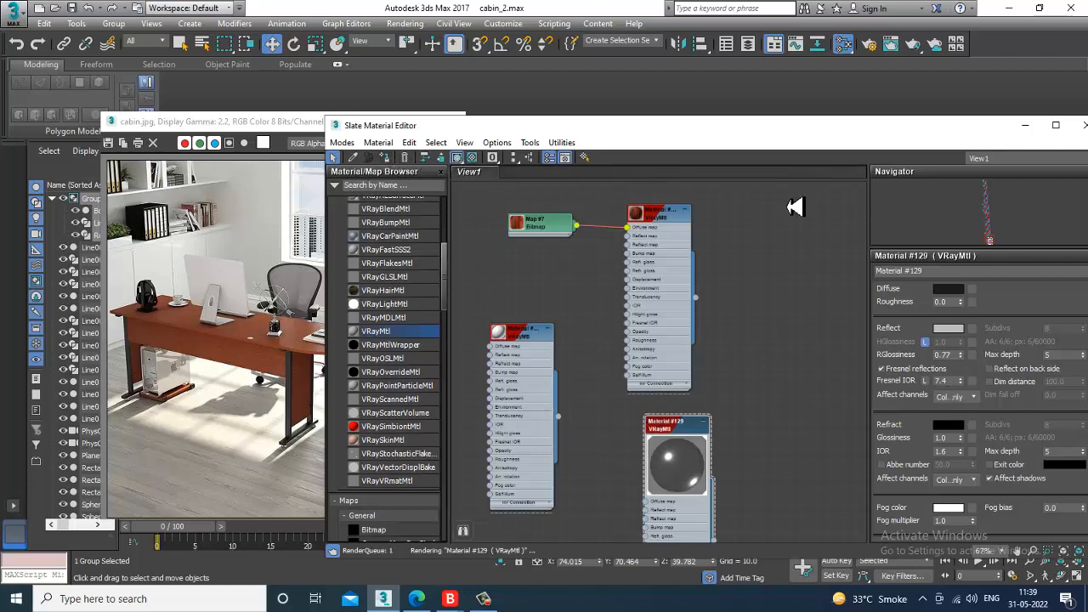
pyautogui.click(944, 273)
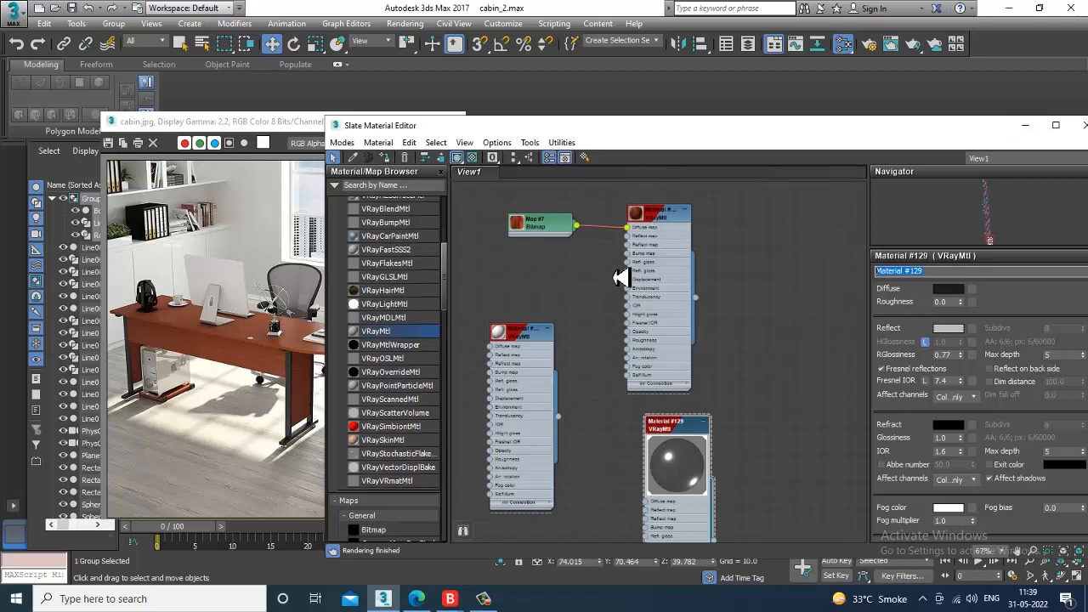
pyautogui.click(1025, 125)
pyautogui.keyDown('alt'); pyautogui.moveTo(809, 297); pyautogui.dragTo(751, 395, button='middle'); pyautogui.keyUp('alt')
pyautogui.scroll(-5, 781, 312)
pyautogui.scroll(-8, 731, 365)
pyautogui.click(752, 235)
# Select the box holding the row of binders on top of the low wall cabinet
pyautogui.keyDown('alt'); pyautogui.moveTo(675, 405); pyautogui.dragTo(677, 386, button='middle'); pyautogui.keyUp('alt')
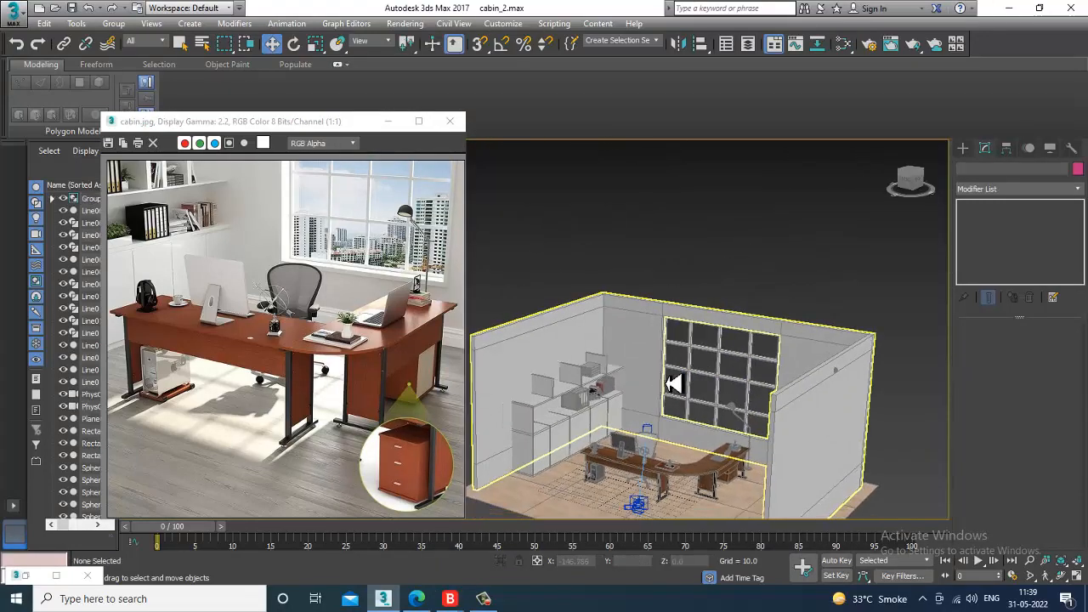
pyautogui.scroll(8, 638, 413)
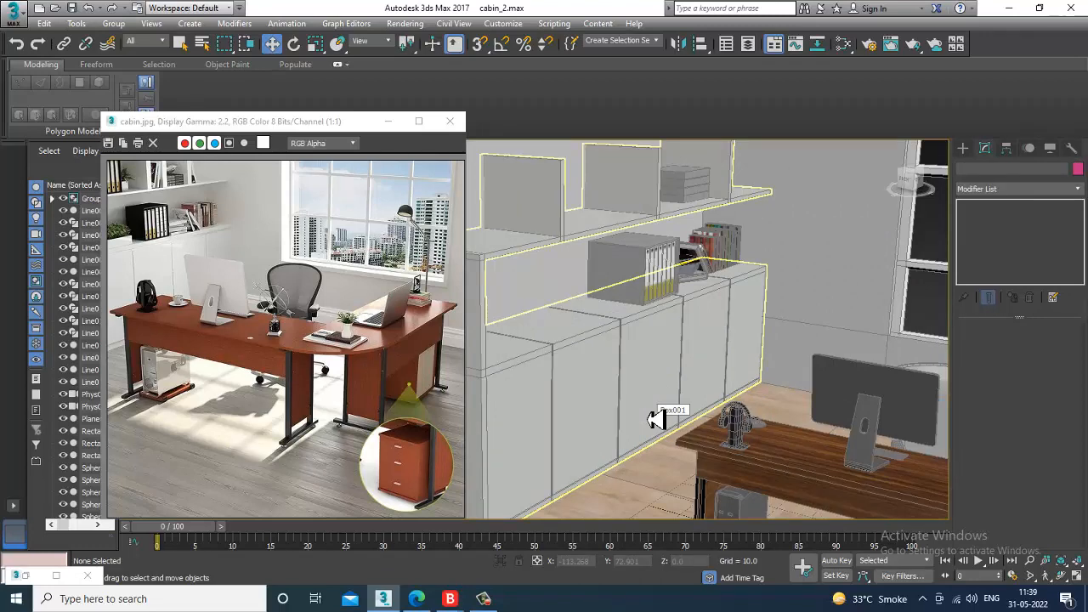
pyautogui.click(632, 285)
pyautogui.scroll(8, 638, 293)
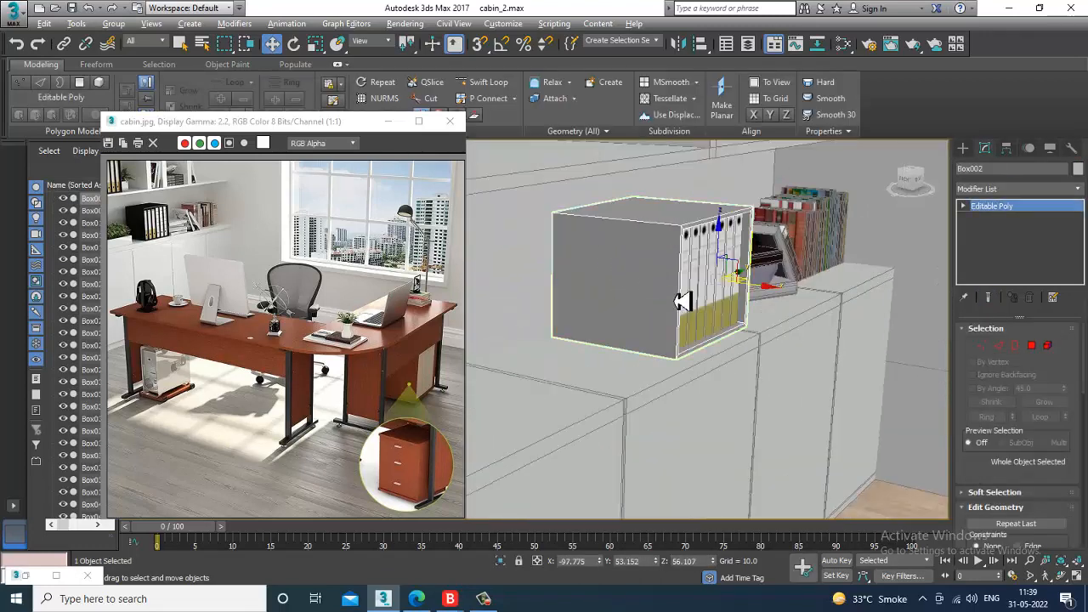
pyautogui.moveTo(529, 383); pyautogui.dragTo(518, 386, button='middle')
pyautogui.moveTo(729, 349); pyautogui.dragTo(518, 372, button='middle')
pyautogui.moveTo(595, 372); pyautogui.dragTo(761, 353, button='middle')
pyautogui.scroll(-5, 689, 342)
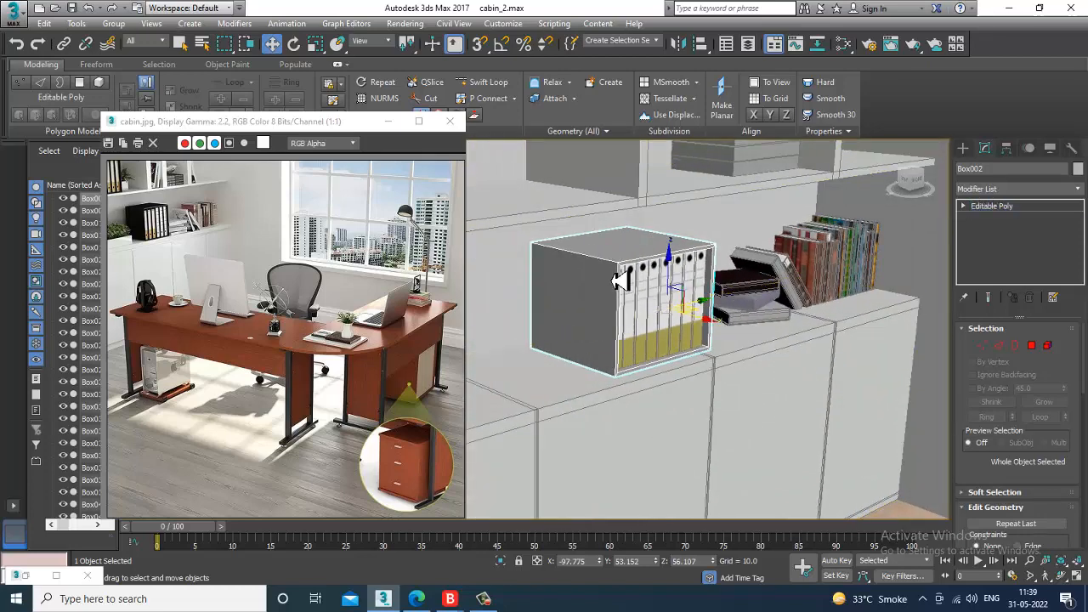
# Assign the existing black headphone material to the binder box and clear the selection
pyautogui.press('m')
pyautogui.moveTo(703, 267); pyautogui.dragTo(690, 426, button='middle')
pyautogui.moveTo(656, 192); pyautogui.dragTo(663, 344, button='middle')
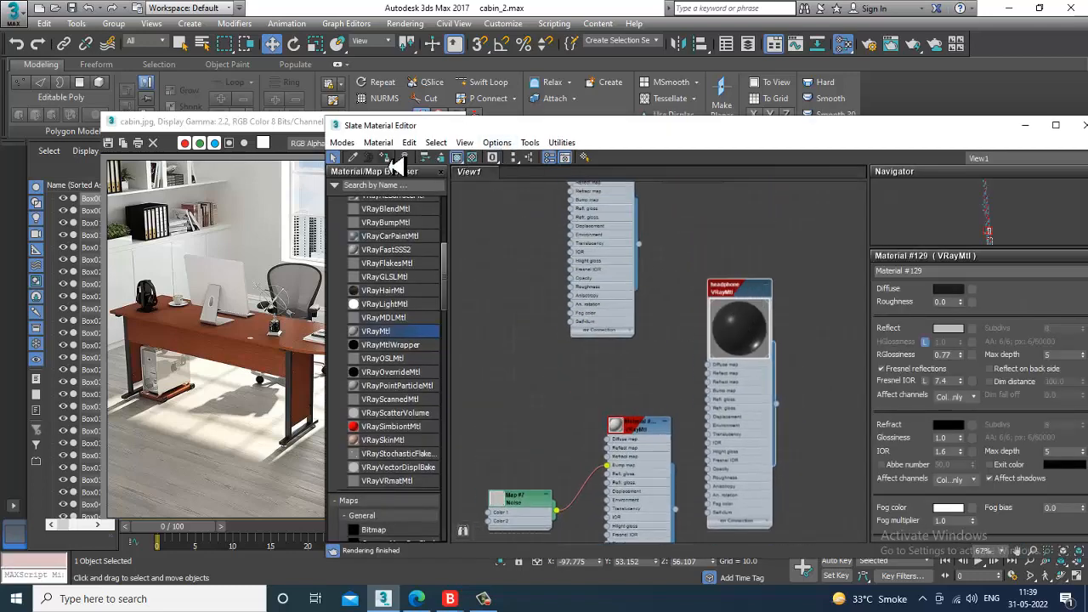
pyautogui.click(1025, 125)
pyautogui.scroll(-5, 765, 326)
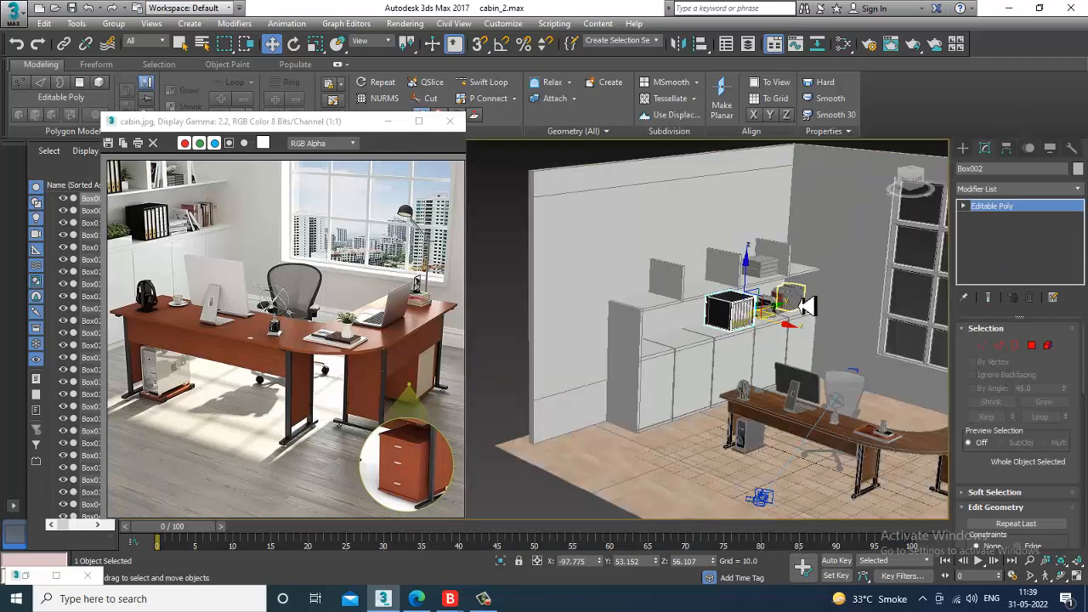
pyautogui.keyDown('alt'); pyautogui.moveTo(768, 326); pyautogui.dragTo(786, 391, button='middle'); pyautogui.keyUp('alt')
pyautogui.click(853, 195)
# Select all four stacked boxes on the upper wall shelf
pyautogui.scroll(5, 766, 298)
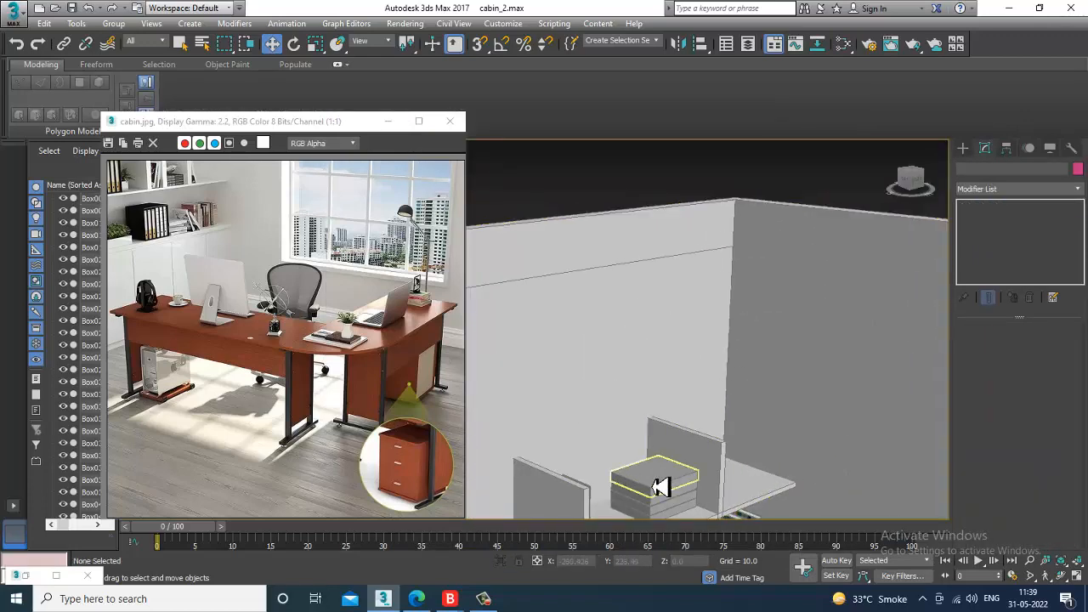
pyautogui.click(661, 489)
pyautogui.scroll(2, 661, 490)
pyautogui.moveTo(661, 488); pyautogui.dragTo(678, 374, button='middle')
pyautogui.scroll(4, 678, 372)
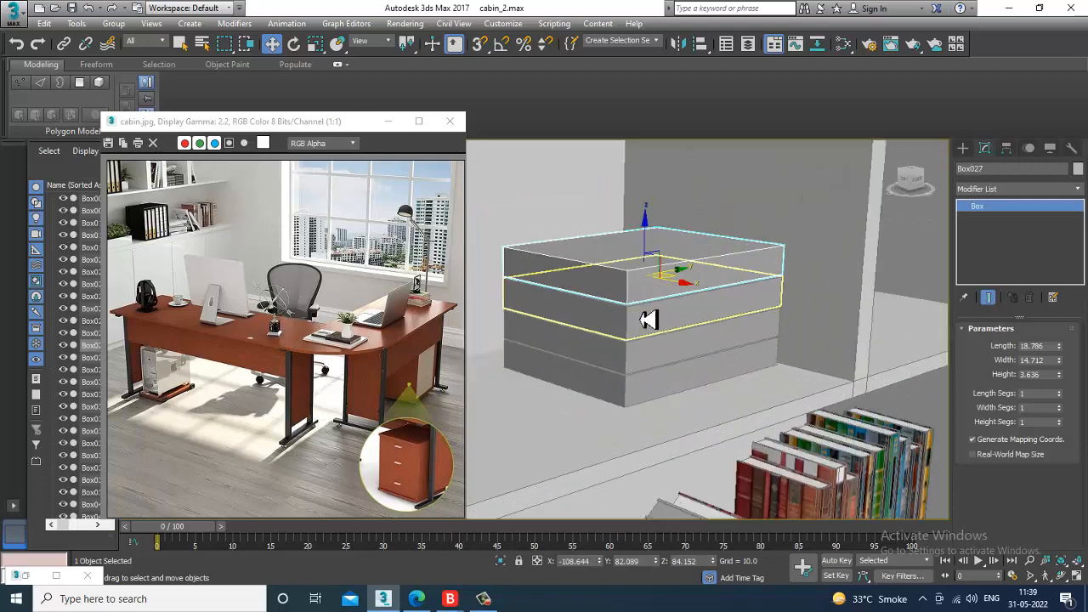
pyautogui.keyDown('ctrl'); pyautogui.click(650, 320); pyautogui.keyUp('ctrl')
pyautogui.keyDown('ctrl'); pyautogui.click(659, 361); pyautogui.keyUp('ctrl')
pyautogui.keyDown('ctrl'); pyautogui.click(661, 404); pyautogui.keyUp('ctrl')
# Add a new VRayMtl in an empty area of the material graph for the stacked shelf boxes
pyautogui.press('m')
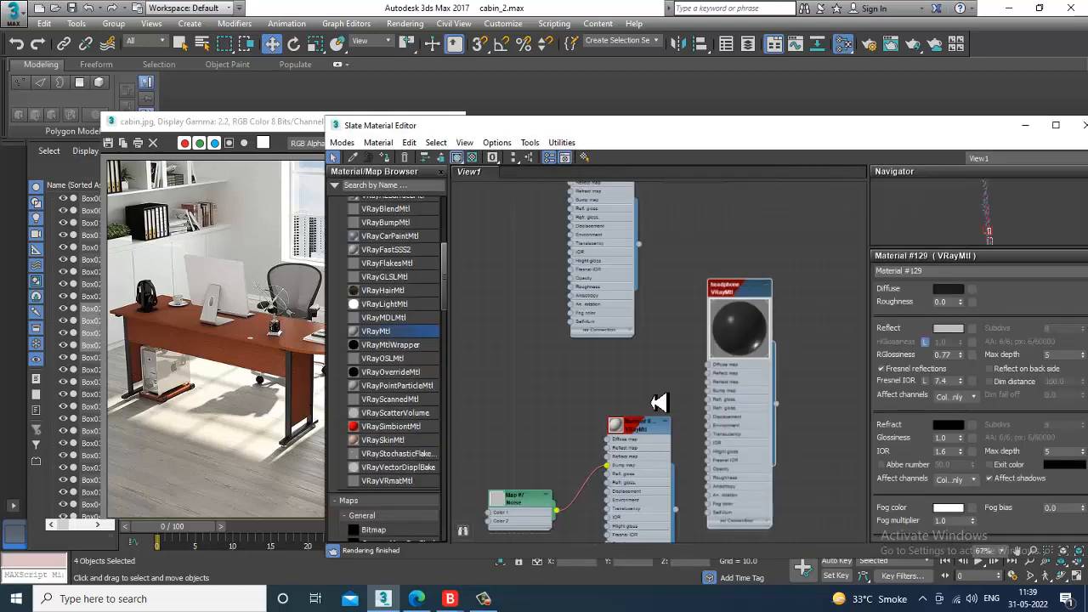
pyautogui.scroll(2, 634, 413)
pyautogui.moveTo(648, 478); pyautogui.dragTo(635, 238, button='middle')
pyautogui.moveTo(661, 498); pyautogui.dragTo(638, 276, button='middle')
pyautogui.moveTo(649, 416); pyautogui.dragTo(641, 243, button='middle')
pyautogui.moveTo(384, 338); pyautogui.dragTo(573, 260)
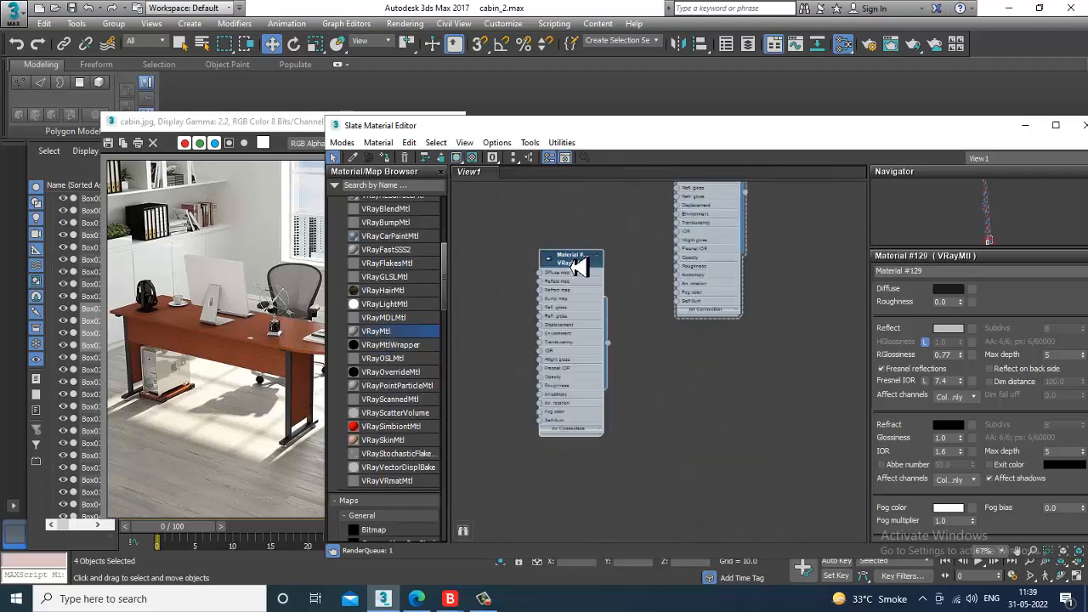
# Load the book-spines image from the texture folder as the new material's diffuse bitmap and assign the material to the four stacked boxes
pyautogui.click(973, 306)
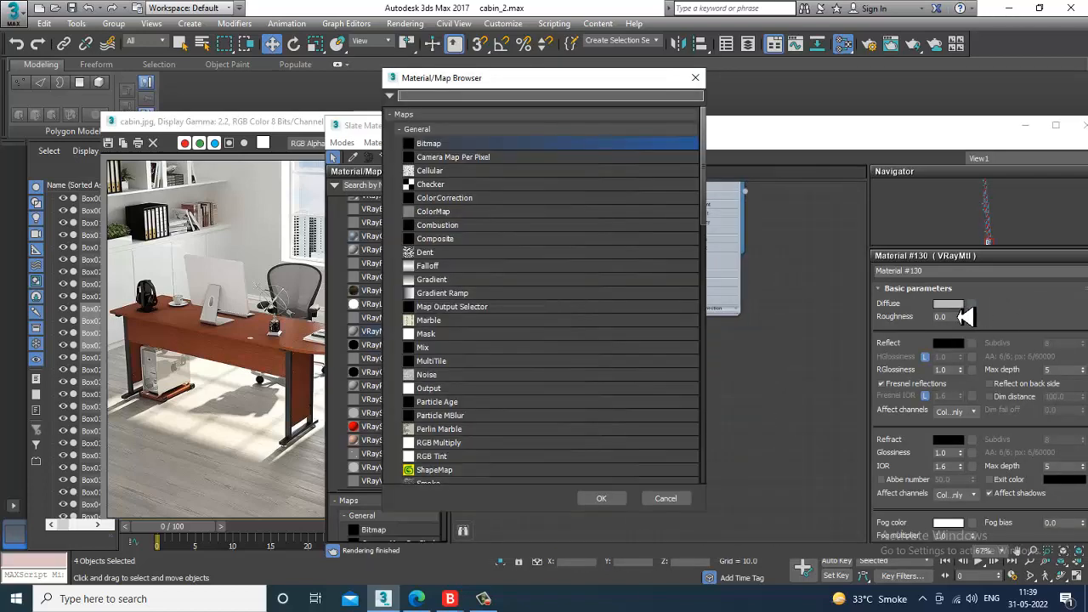
pyautogui.doubleClick(451, 144)
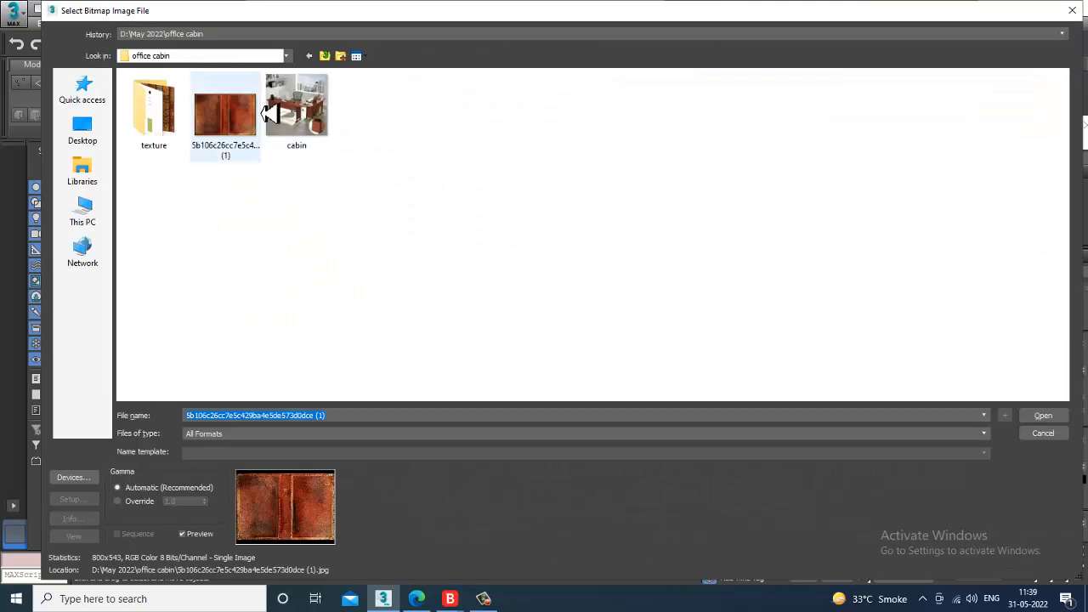
pyautogui.doubleClick(155, 127)
pyautogui.doubleClick(369, 110)
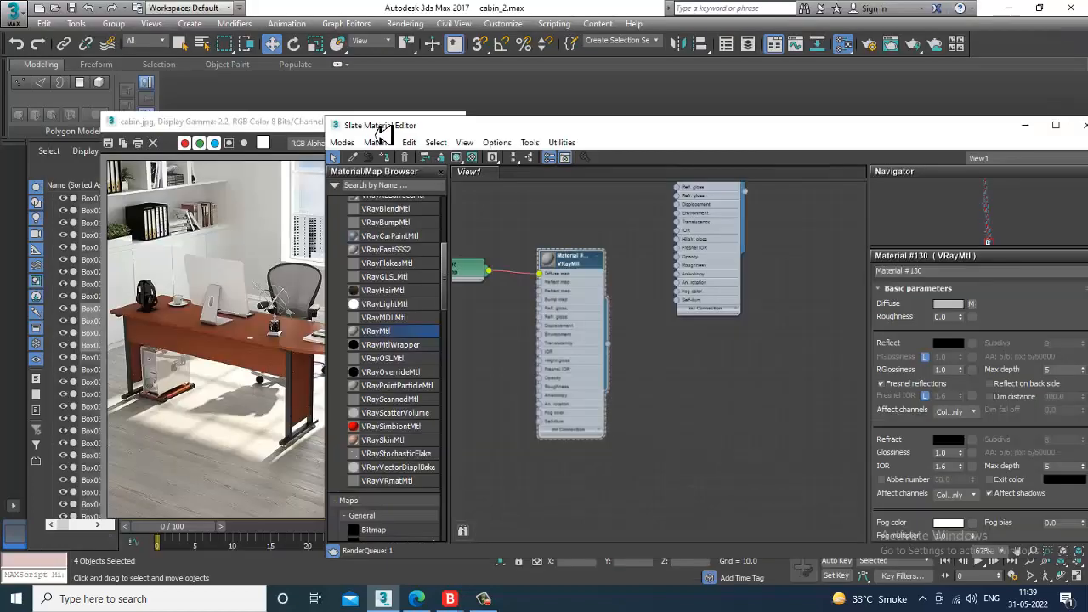
pyautogui.click(456, 157)
pyautogui.click(1025, 125)
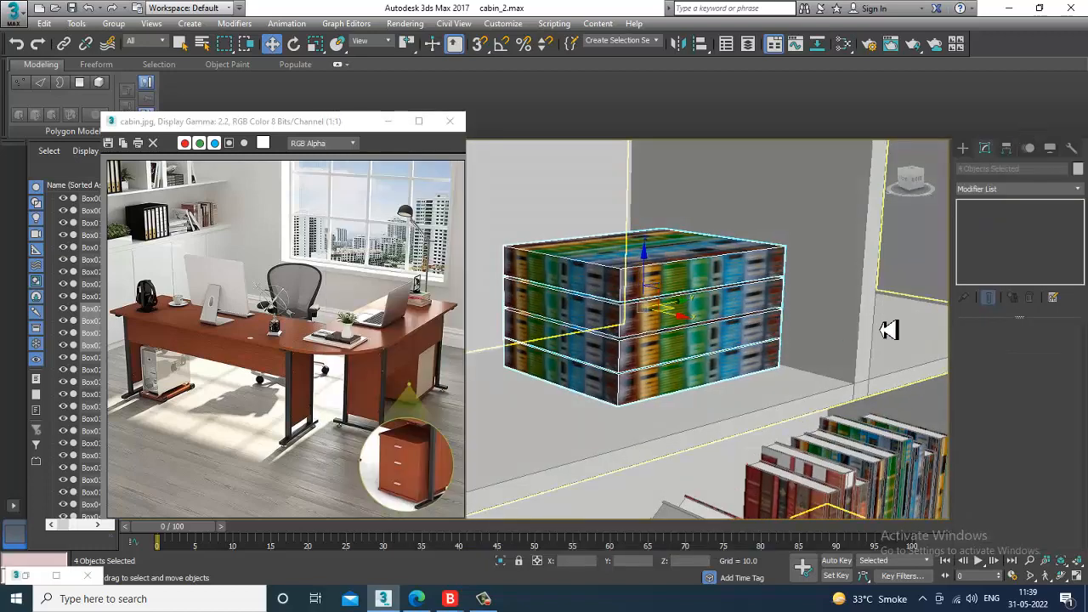
# Add a UVW Map modifier with Box mapping to the four stacked shelf boxes
pyautogui.click(1016, 188)
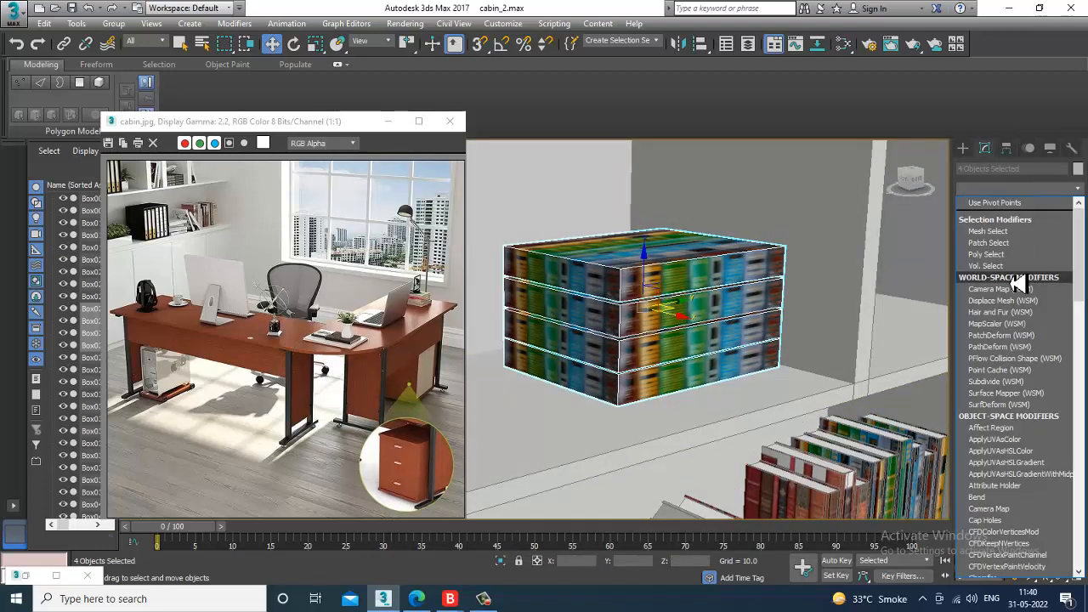
pyautogui.scroll(-10, 1016, 340)
pyautogui.click(1009, 439)
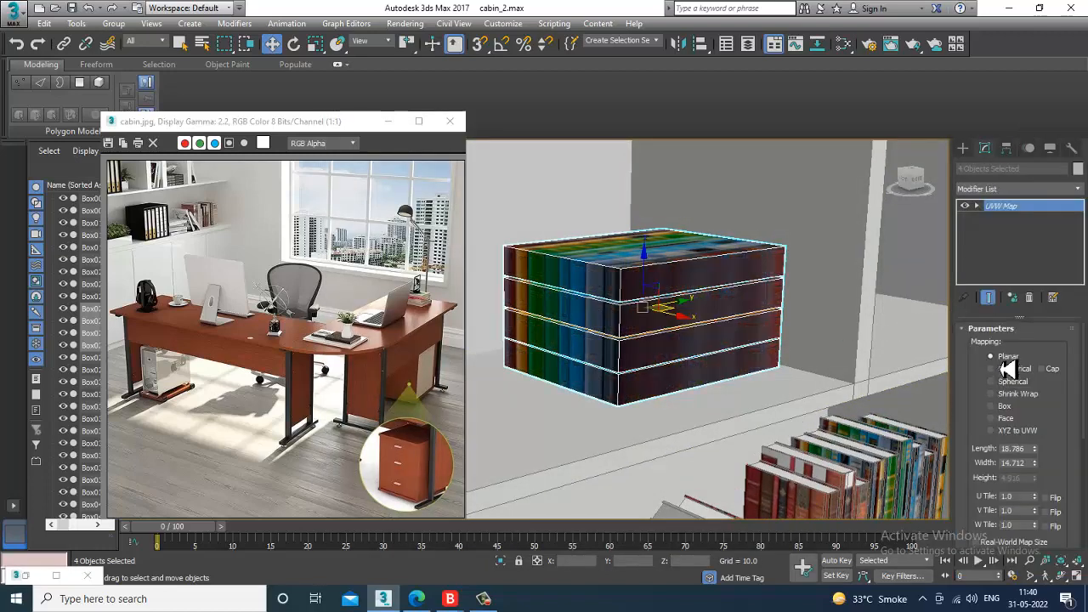
pyautogui.click(1003, 408)
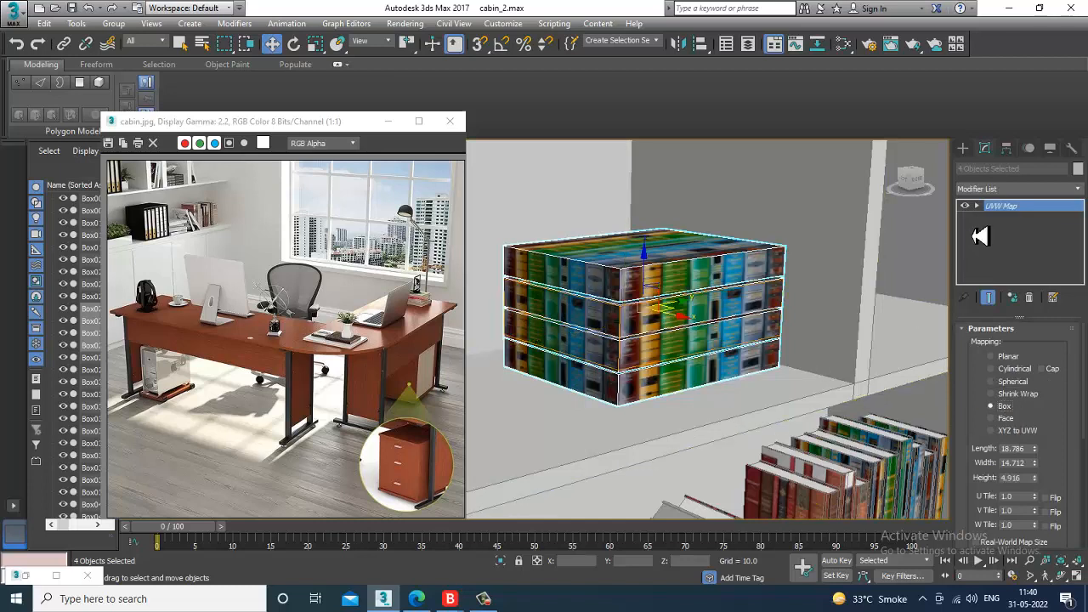
# Rotate the UVW Map gizmo 90 degrees with angle snap so the book spines lie horizontally, and fit it to the boxes
pyautogui.click(1003, 218)
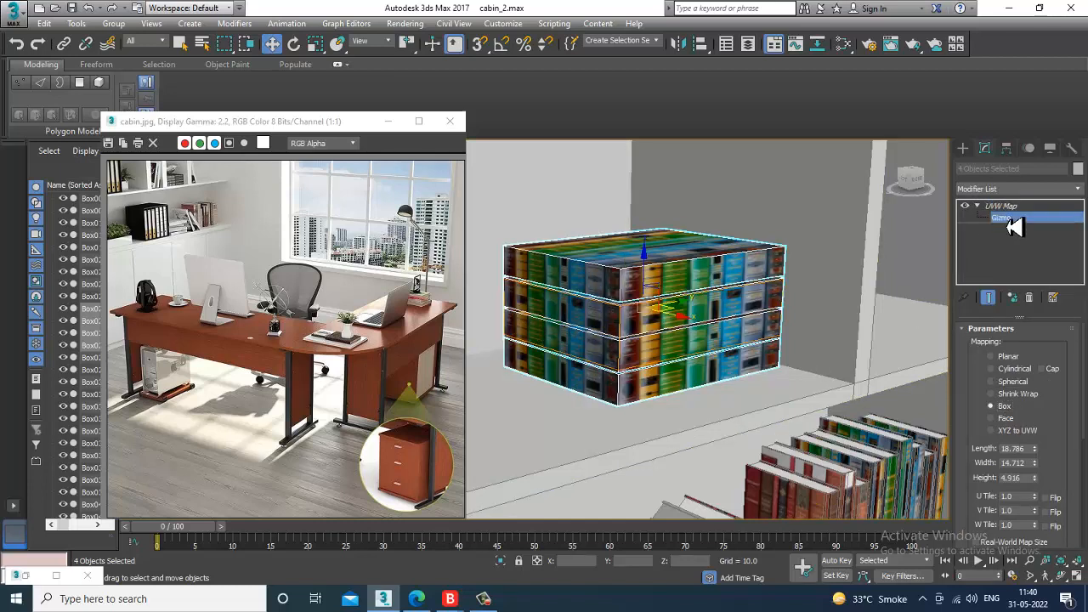
pyautogui.click(502, 44)
pyautogui.press('e')
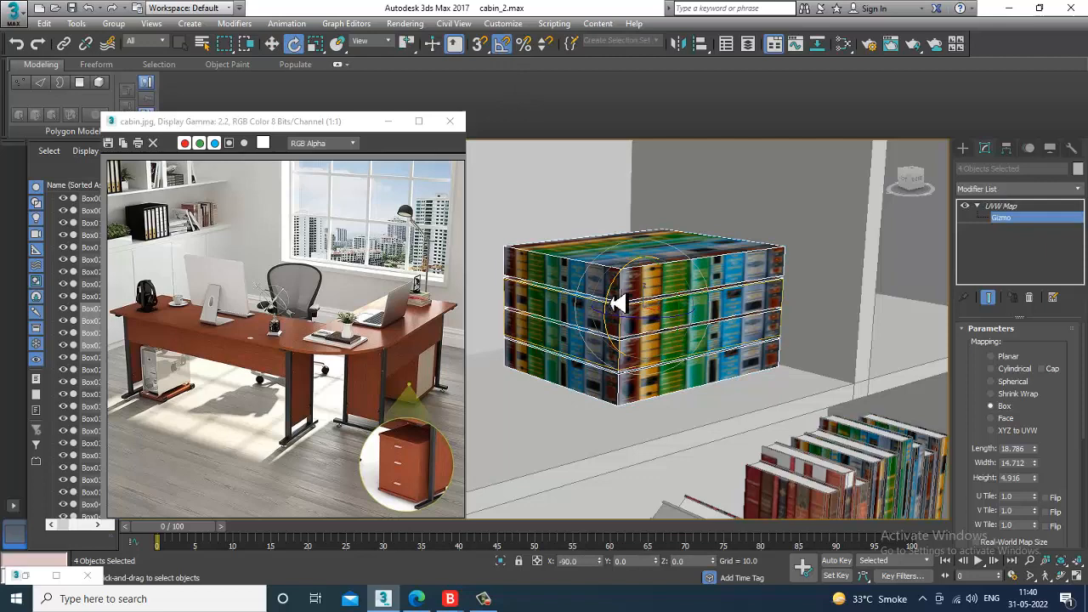
pyautogui.moveTo(618, 304); pyautogui.dragTo(620, 300)
pyautogui.scroll(-5, 1054, 475)
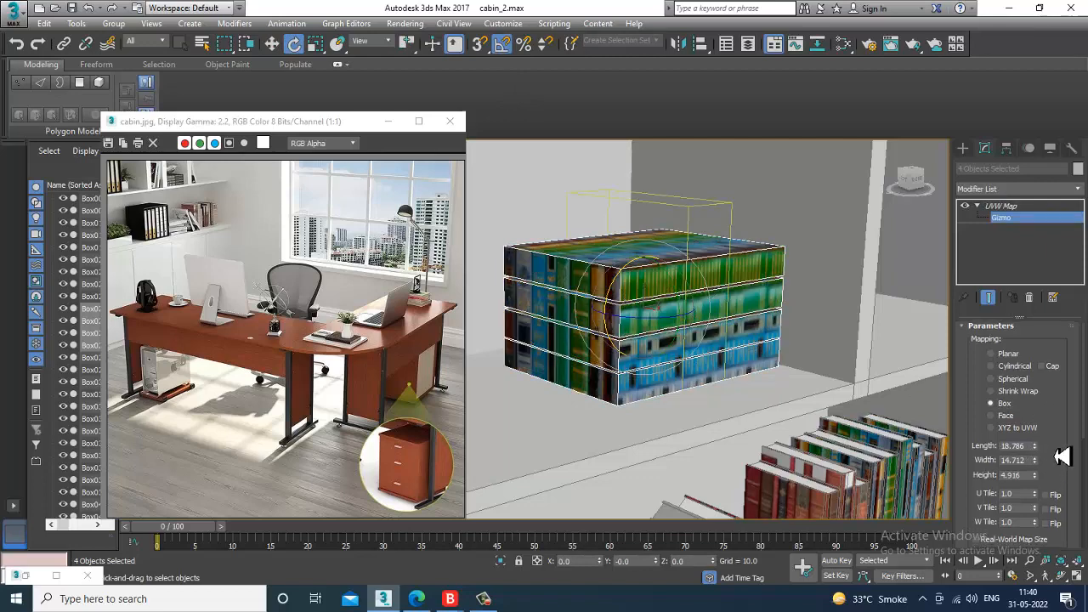
pyautogui.click(995, 470)
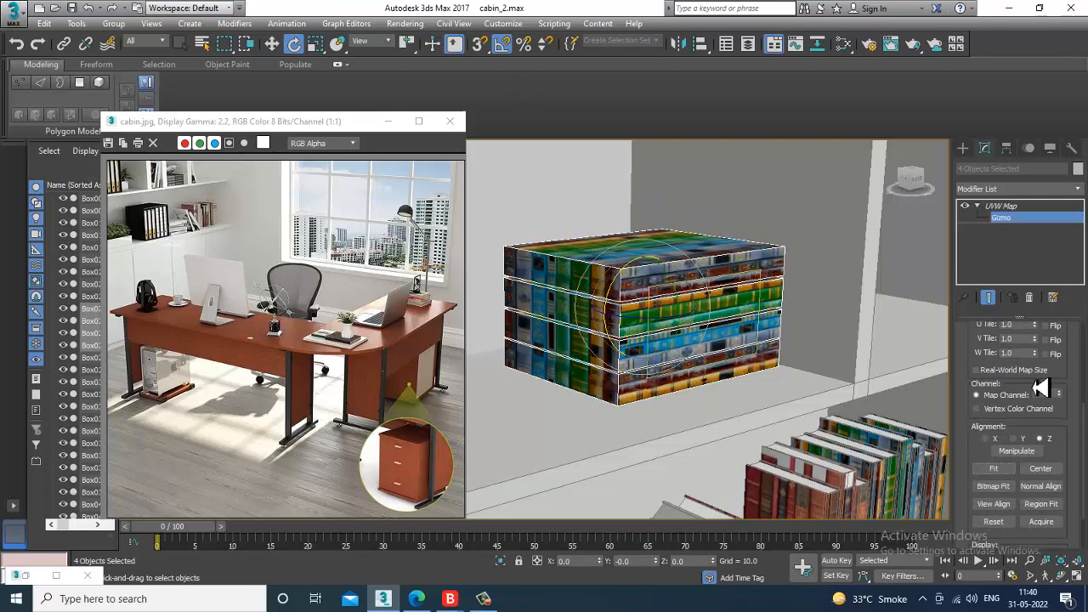
# Set the mapping length to 14.25 and scale the gizmo so the spine texture suits the front of the stack
pyautogui.moveTo(808, 365)
pyautogui.keyDown('alt'); pyautogui.mouseDown(button='middle')
pyautogui.moveTo(783, 365)
pyautogui.moveTo(800, 372)
pyautogui.mouseUp(button='middle'); pyautogui.keyUp('alt')
pyautogui.scroll(4, 1020, 442)
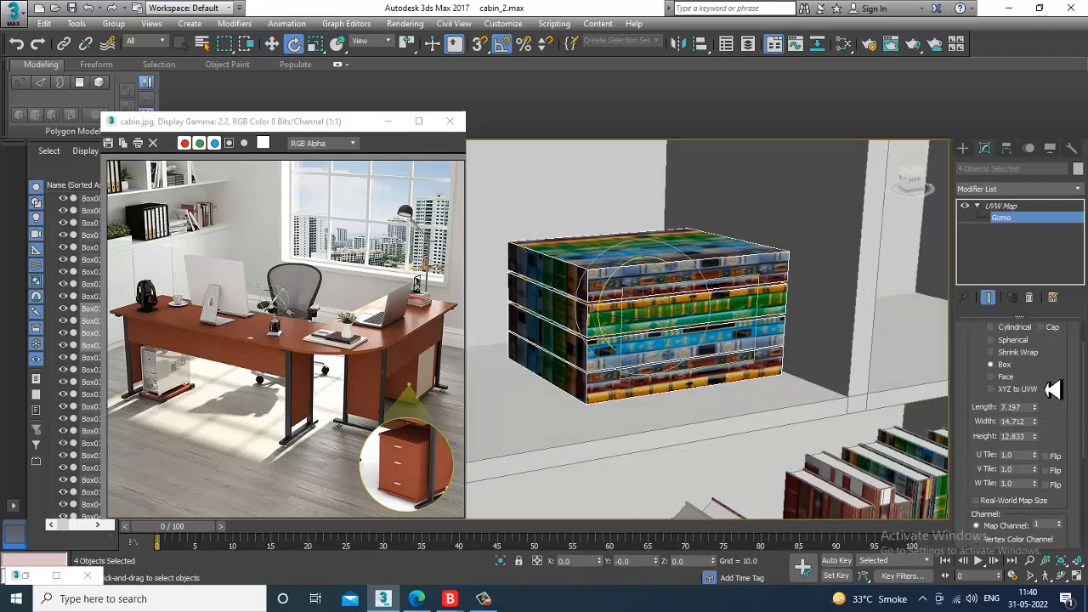
pyautogui.moveTo(1035, 461); pyautogui.dragTo(1042, 374)
pyautogui.keyDown('alt'); pyautogui.moveTo(710, 330); pyautogui.dragTo(878, 381, button='middle'); pyautogui.keyUp('alt')
pyautogui.press('r')
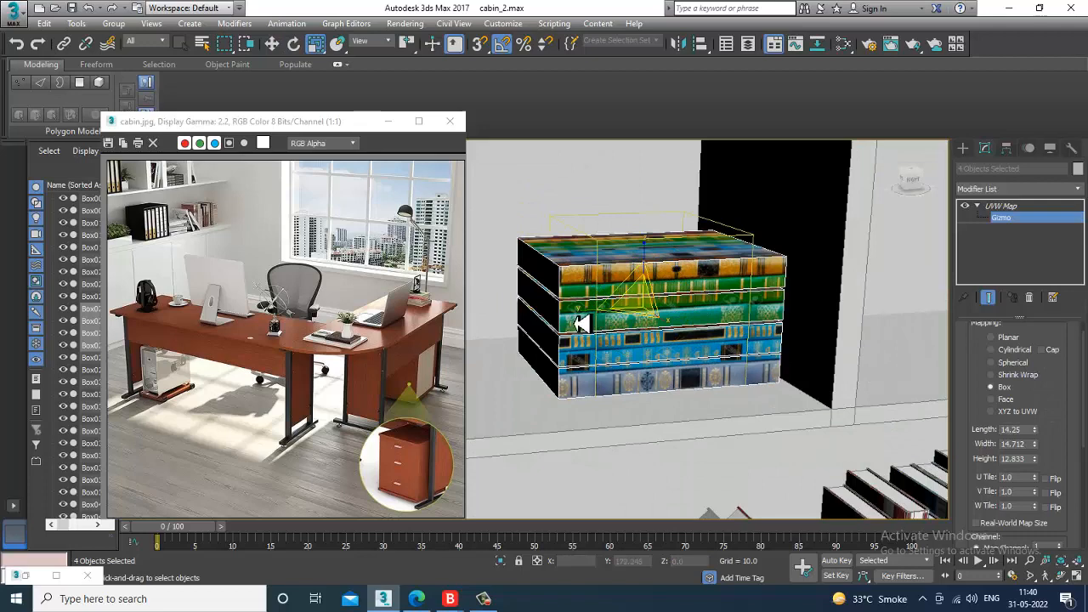
pyautogui.moveTo(587, 318); pyautogui.dragTo(568, 320)
pyautogui.keyDown('alt'); pyautogui.moveTo(568, 319); pyautogui.dragTo(639, 291, button='middle'); pyautogui.keyUp('alt')
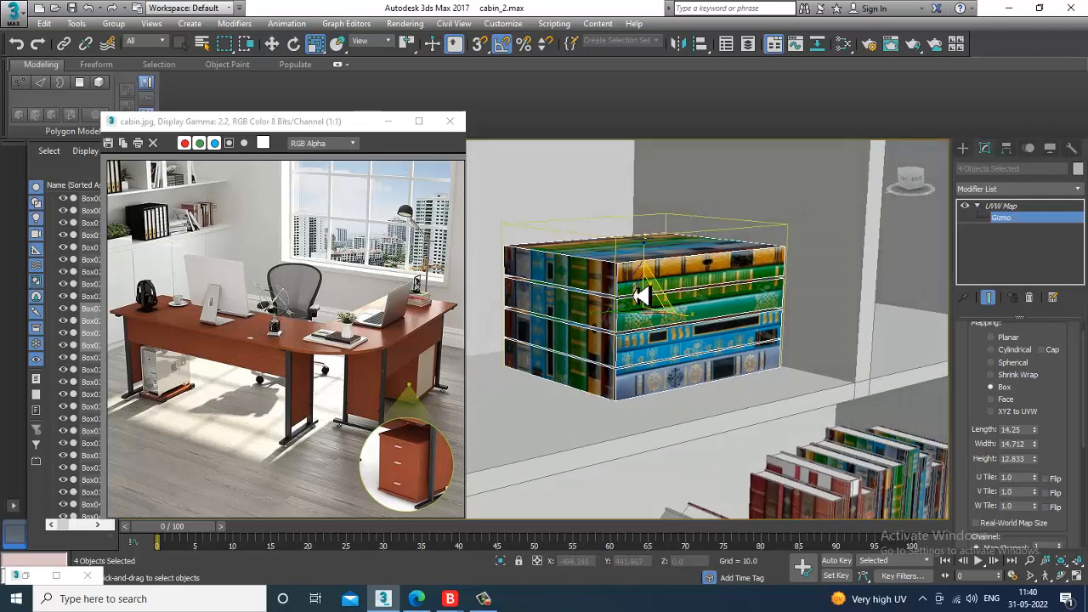
# Convert the four mapped boxes to Editable Poly and select only the top box
pyautogui.press('w')
pyautogui.rightClick(597, 245)
pyautogui.moveTo(693, 407)
pyautogui.click(829, 407)
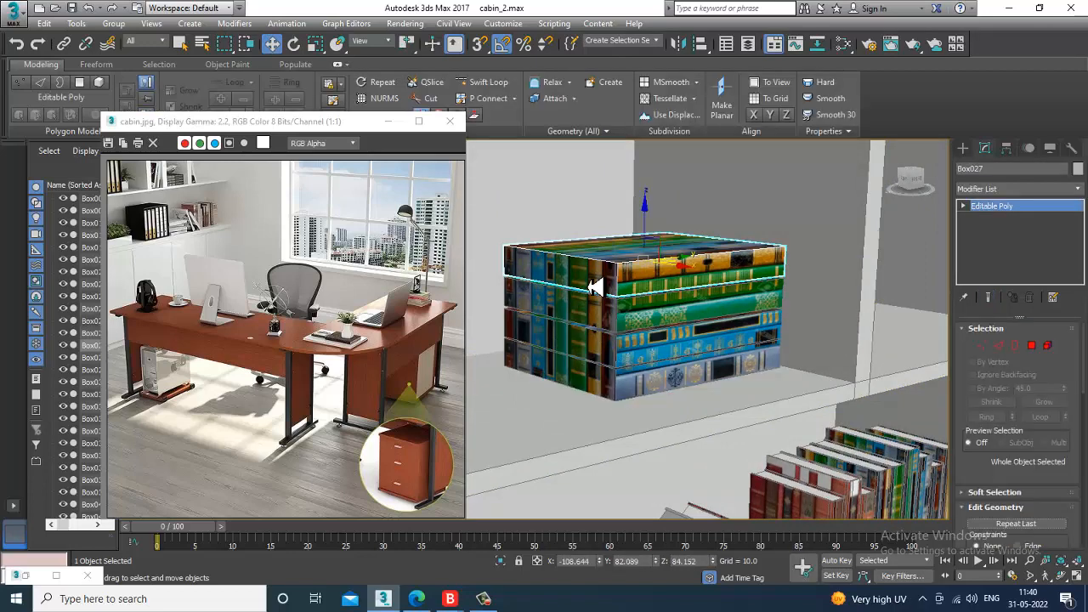
# Select the end polygon of the top book box and return to object level
pyautogui.press('4')
pyautogui.click(598, 287)
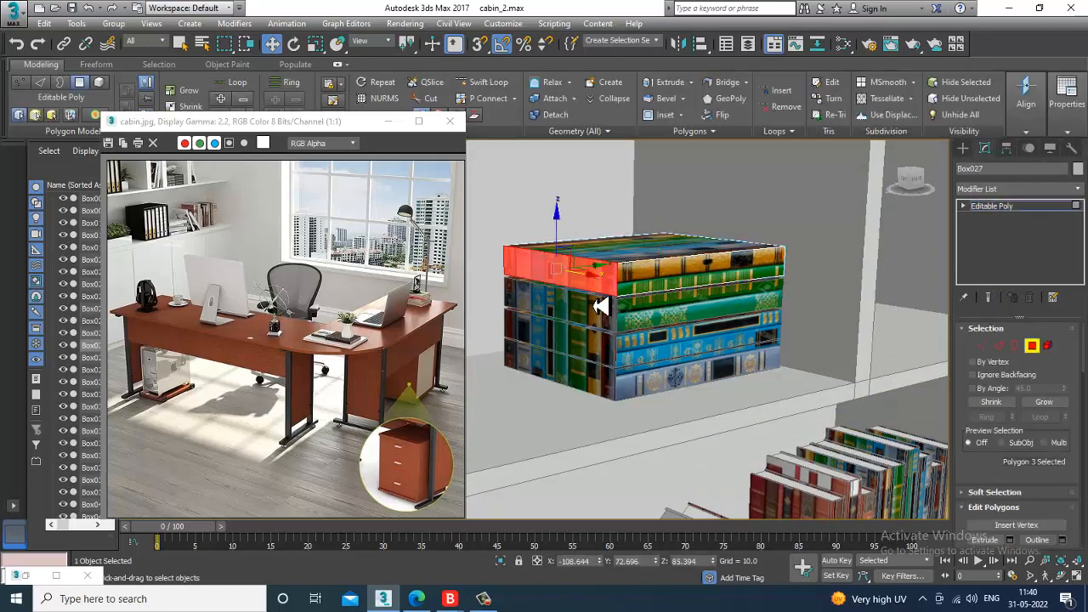
pyautogui.click(1009, 215)
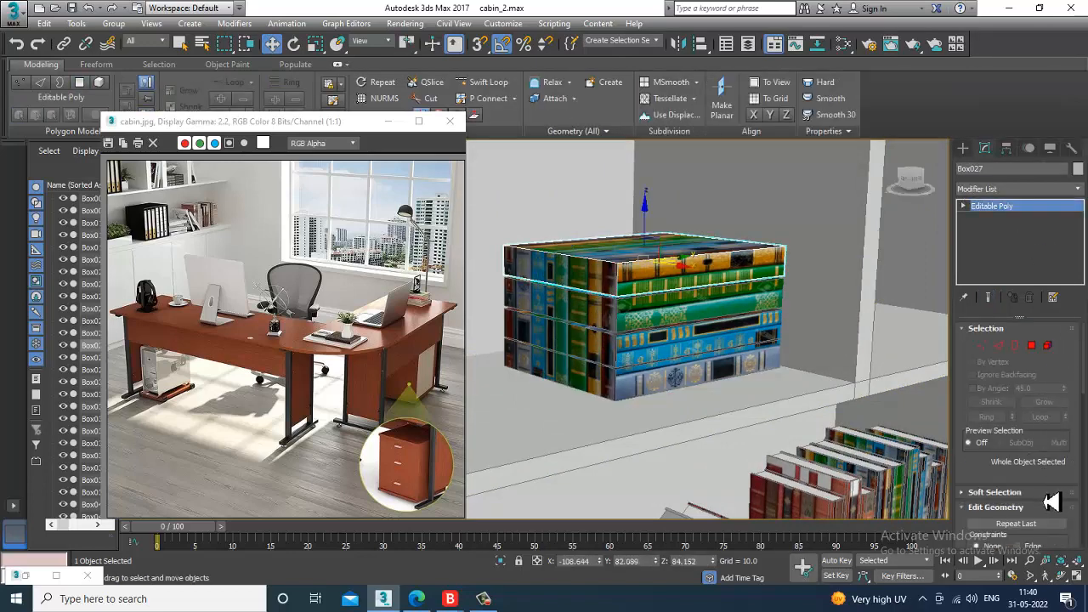
# Attach the three lower book boxes to the top one to form a single object
pyautogui.moveTo(1052, 502); pyautogui.dragTo(1009, 256)
pyautogui.click(983, 380)
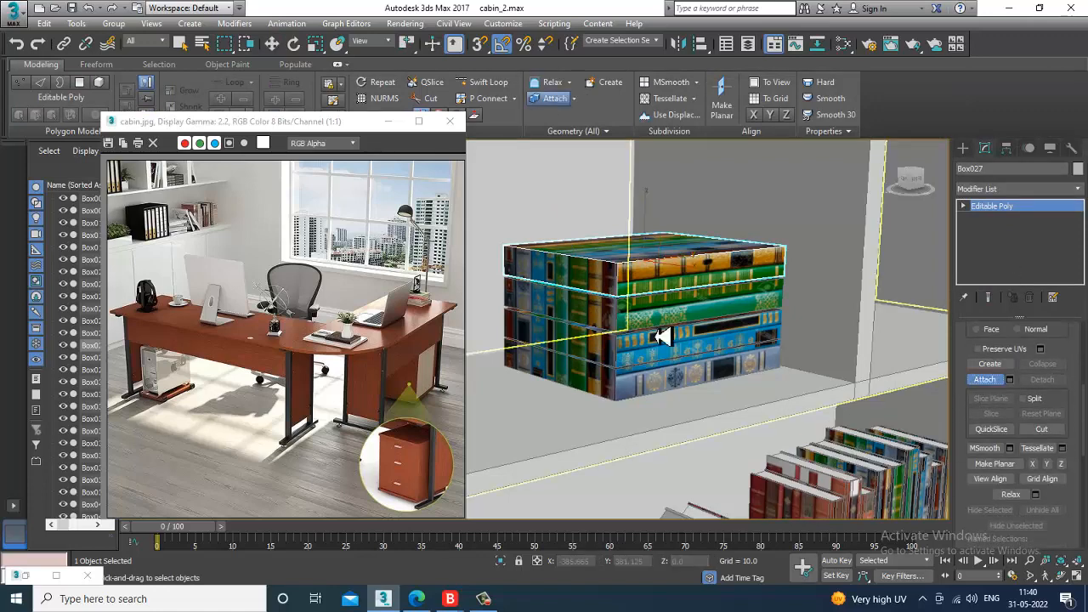
pyautogui.click(667, 319)
pyautogui.click(655, 357)
pyautogui.click(668, 388)
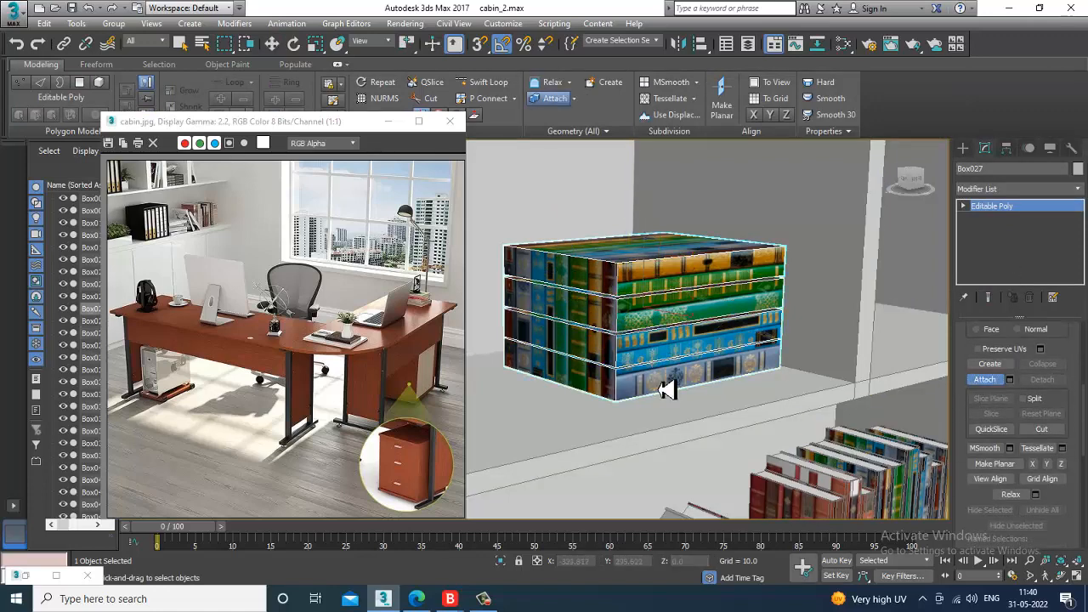
pyautogui.rightClick(667, 374)
# Add the end polygons of the three lower books to the polygon selection
pyautogui.press('4')
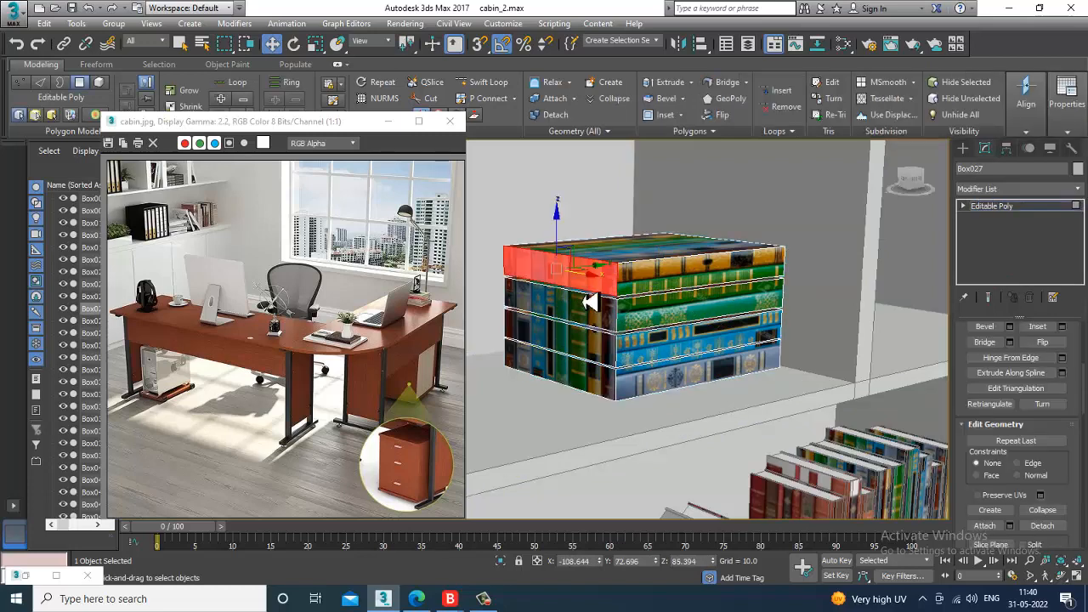
pyautogui.keyDown('ctrl'); pyautogui.click(598, 320); pyautogui.keyUp('ctrl')
pyautogui.keyDown('ctrl'); pyautogui.click(595, 352); pyautogui.keyUp('ctrl')
pyautogui.keyDown('ctrl'); pyautogui.click(588, 383); pyautogui.keyUp('ctrl')
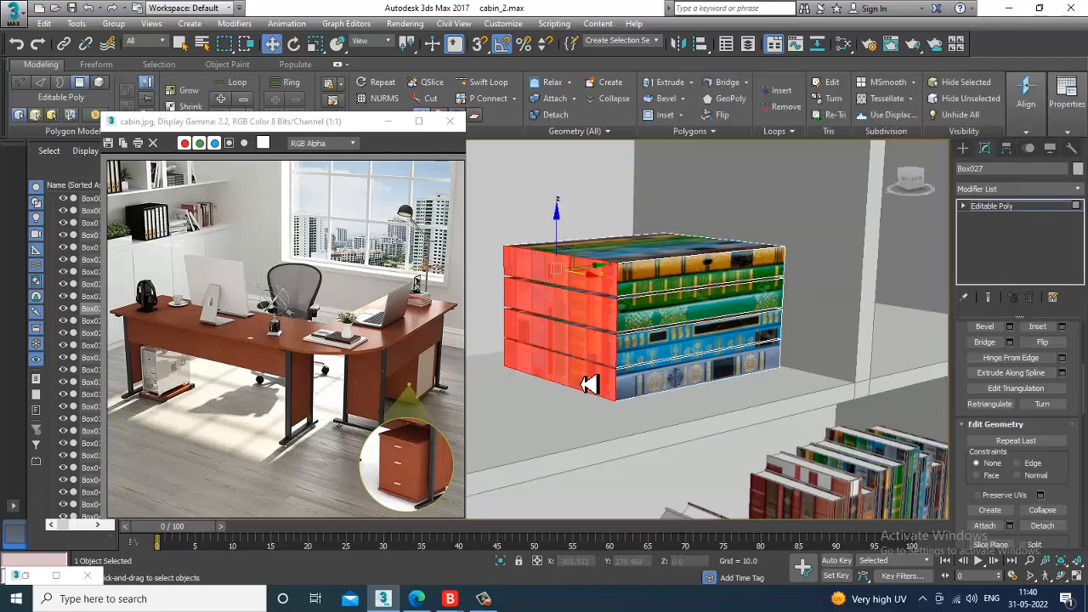
# Assign the existing white VRayMtl, Material #117, to the selected end faces of the books and minimize the material editor
pyautogui.press('m')
pyautogui.moveTo(666, 323); pyautogui.dragTo(680, 424, button='middle')
pyautogui.moveTo(711, 321); pyautogui.dragTo(725, 501, button='middle')
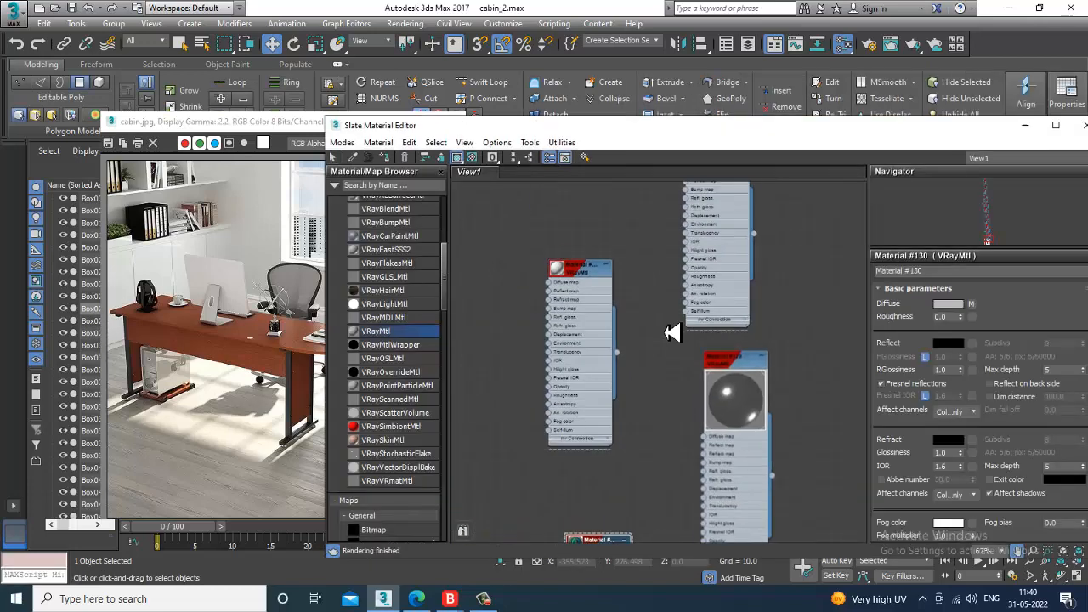
pyautogui.click(589, 283)
pyautogui.doubleClick(588, 283)
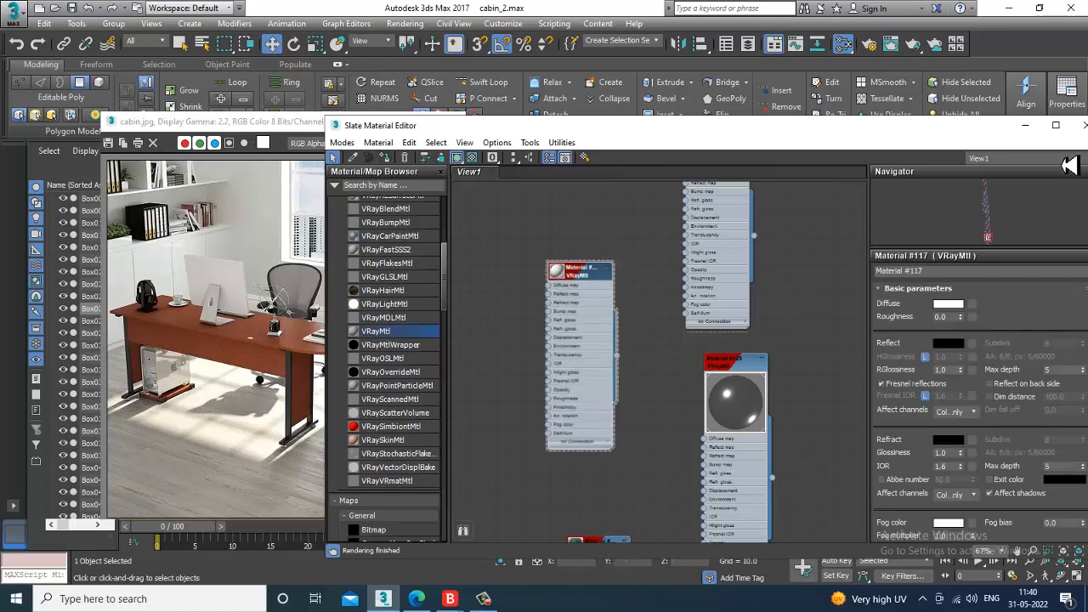
pyautogui.click(1026, 127)
# Turn on edged faces in the viewport and leave polygon editing of the book stack
pyautogui.scroll(-8, 753, 357)
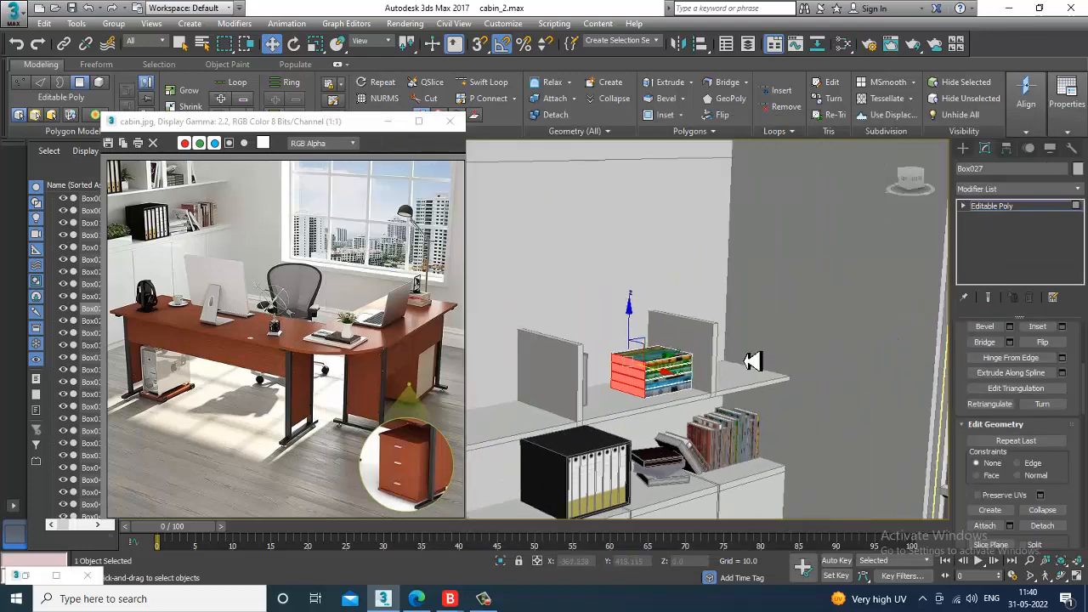
pyautogui.scroll(10, 727, 348)
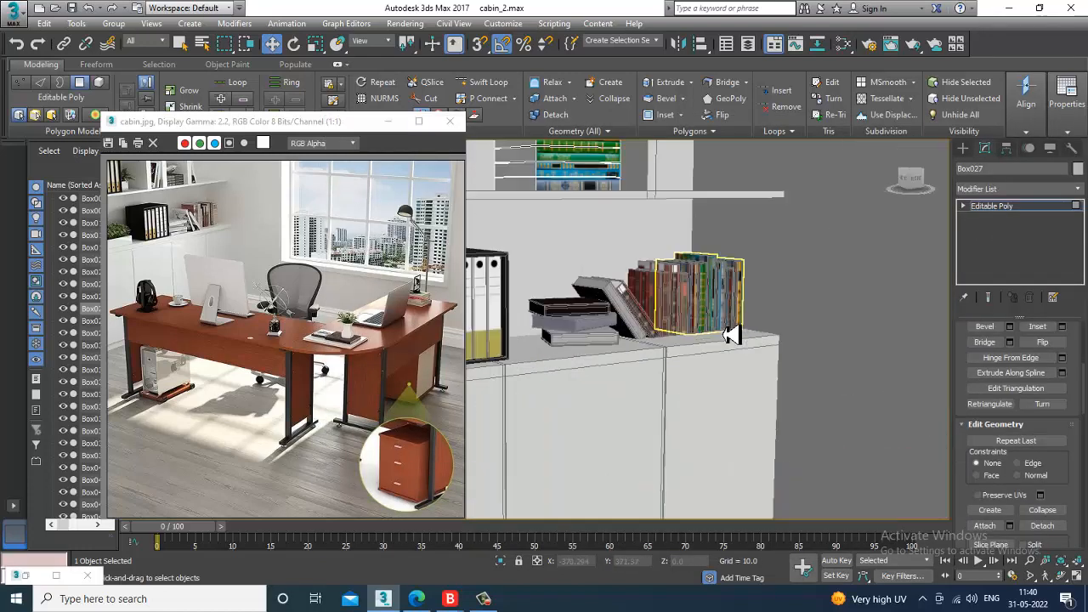
pyautogui.scroll(-8, 747, 391)
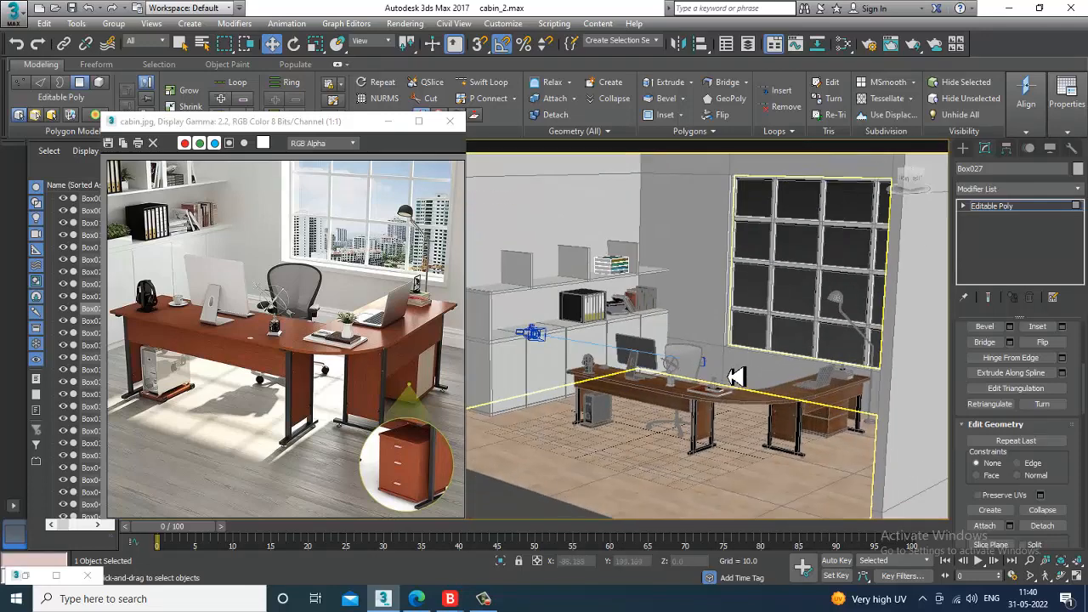
pyautogui.scroll(3, 688, 298)
pyautogui.scroll(-4, 790, 365)
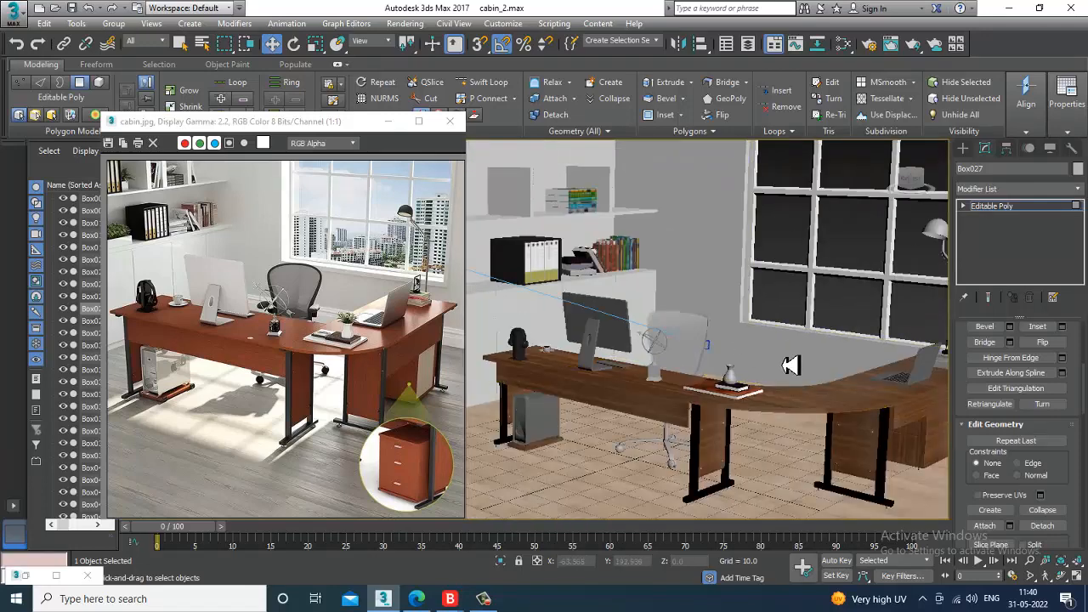
pyautogui.press('F4')
pyautogui.keyDown('alt'); pyautogui.moveTo(777, 322); pyautogui.dragTo(999, 219, button='middle'); pyautogui.keyUp('alt')
pyautogui.click(995, 210)
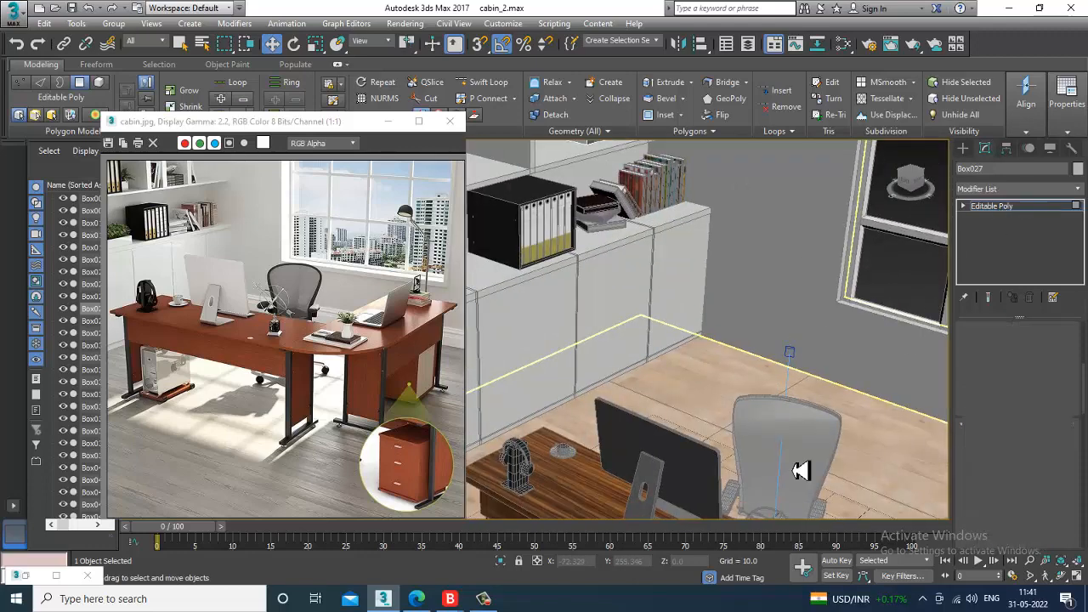
# Convert the office chair's backrest with its FFD modifier to Editable Poly
pyautogui.click(821, 423)
pyautogui.keyDown('alt'); pyautogui.moveTo(821, 423); pyautogui.dragTo(741, 303, button='middle'); pyautogui.keyUp('alt')
pyautogui.scroll(3, 770, 376)
pyautogui.rightClick(727, 248)
pyautogui.moveTo(803, 403)
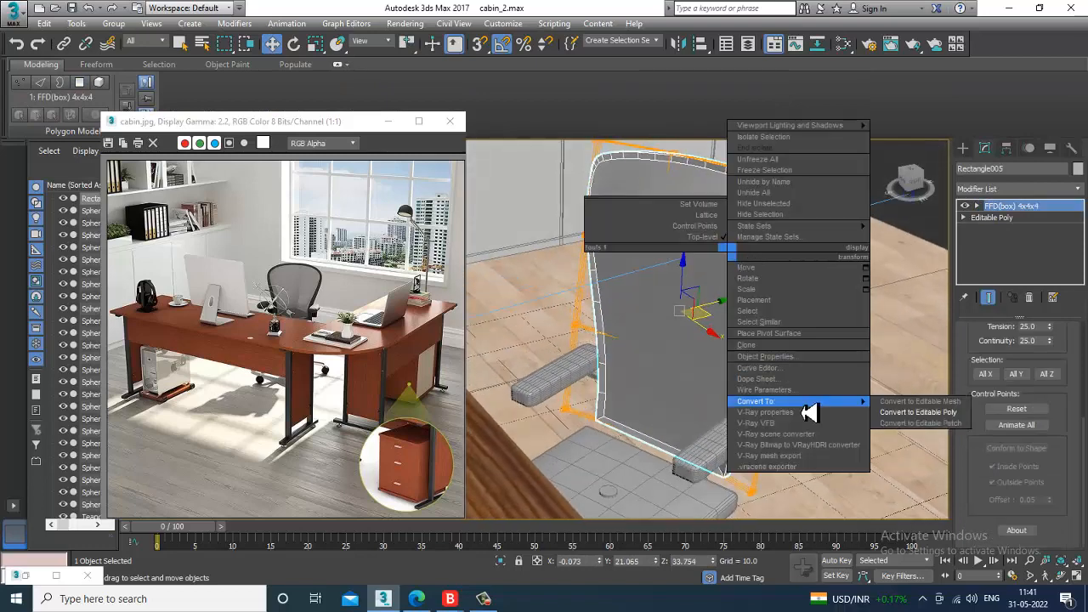
pyautogui.click(919, 411)
# Add the armrest parts and seat to the chair selection, convert them all to Editable Poly, and clear the selection
pyautogui.keyDown('ctrl'); pyautogui.click(724, 446); pyautogui.keyUp('ctrl')
pyautogui.keyDown('ctrl'); pyautogui.click(595, 385); pyautogui.keyUp('ctrl')
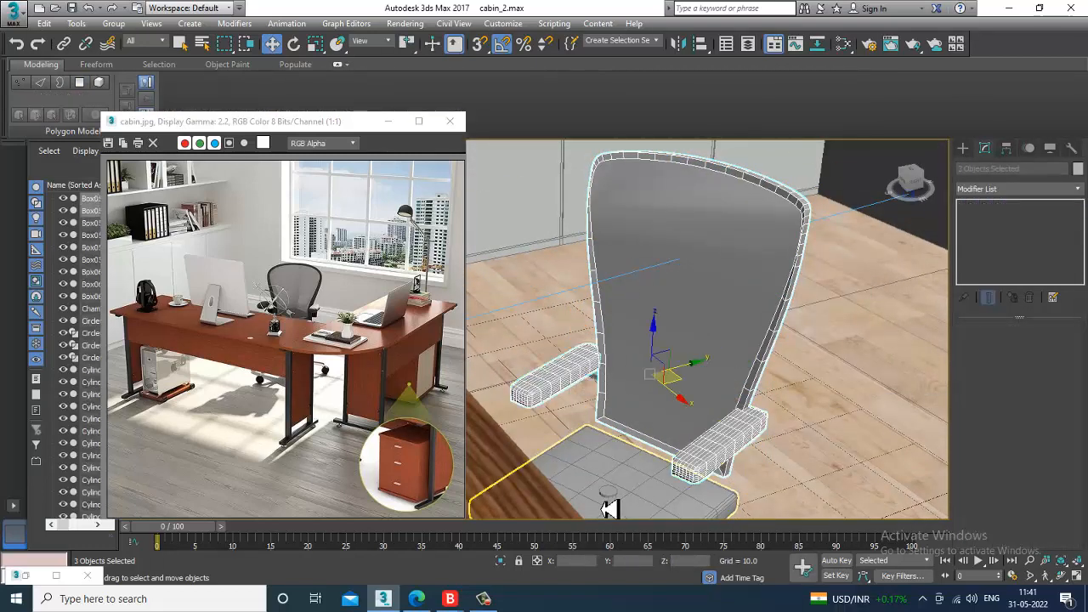
pyautogui.keyDown('ctrl'); pyautogui.click(651, 496); pyautogui.keyUp('ctrl')
pyautogui.rightClick(651, 496)
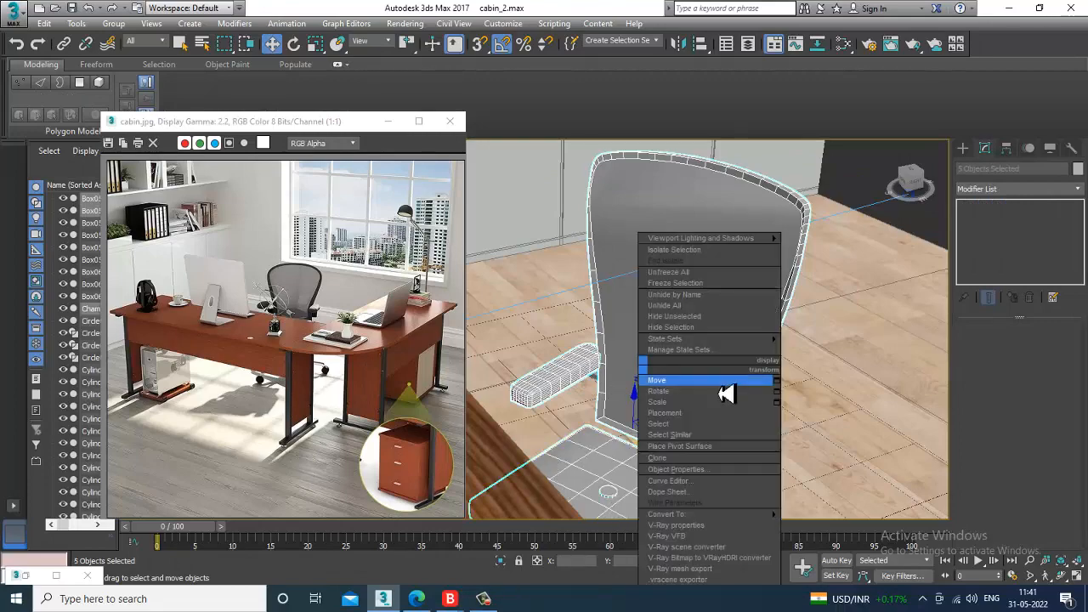
pyautogui.moveTo(736, 520)
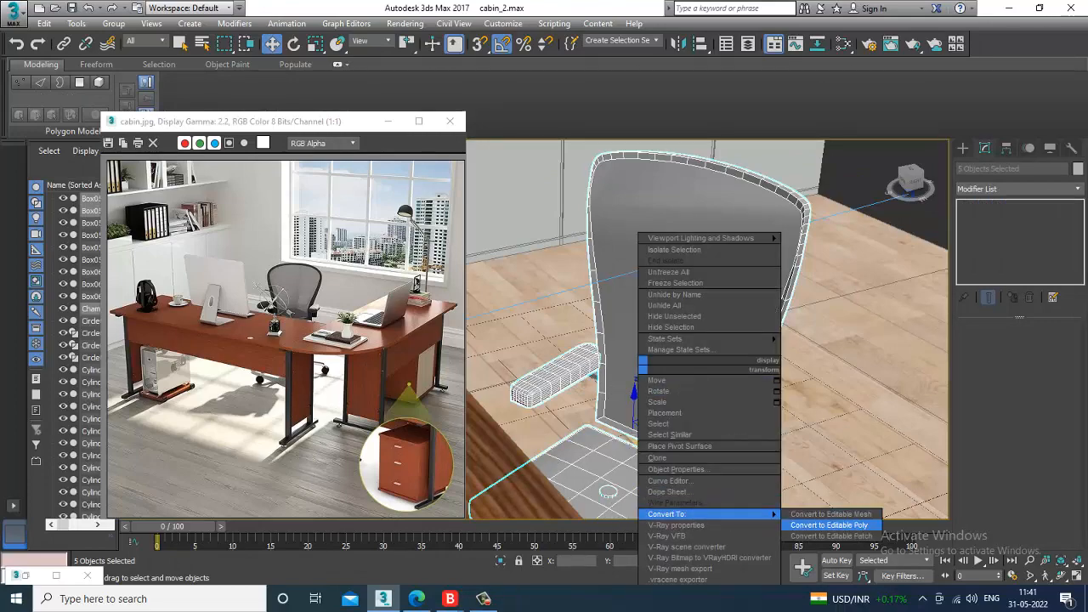
pyautogui.click(827, 526)
pyautogui.scroll(-4, 744, 489)
pyautogui.keyDown('alt'); pyautogui.moveTo(745, 489); pyautogui.dragTo(721, 394, button='middle'); pyautogui.keyUp('alt')
pyautogui.scroll(-3, 691, 337)
pyautogui.scroll(-5, 668, 360)
pyautogui.click(734, 512)
# Select the four curved legs and the central column of the chair base
pyautogui.scroll(5, 656, 396)
pyautogui.keyDown('alt'); pyautogui.moveTo(655, 396); pyautogui.dragTo(674, 421, button='middle'); pyautogui.keyUp('alt')
pyautogui.scroll(5, 673, 421)
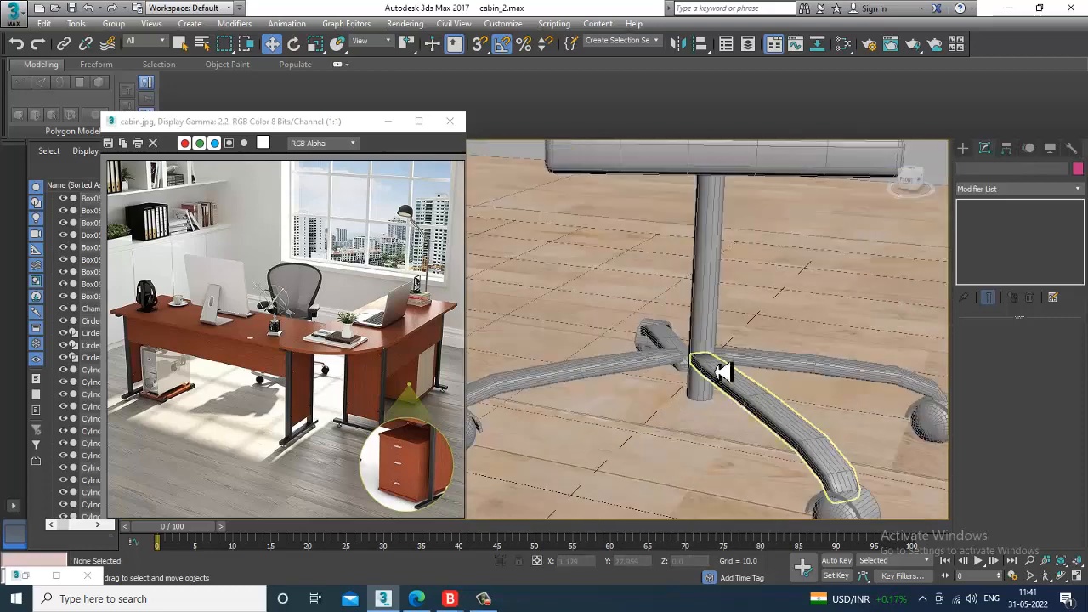
pyautogui.click(741, 382)
pyautogui.keyDown('ctrl'); pyautogui.click(770, 364); pyautogui.keyUp('ctrl')
pyautogui.keyDown('ctrl'); pyautogui.click(655, 367); pyautogui.keyUp('ctrl')
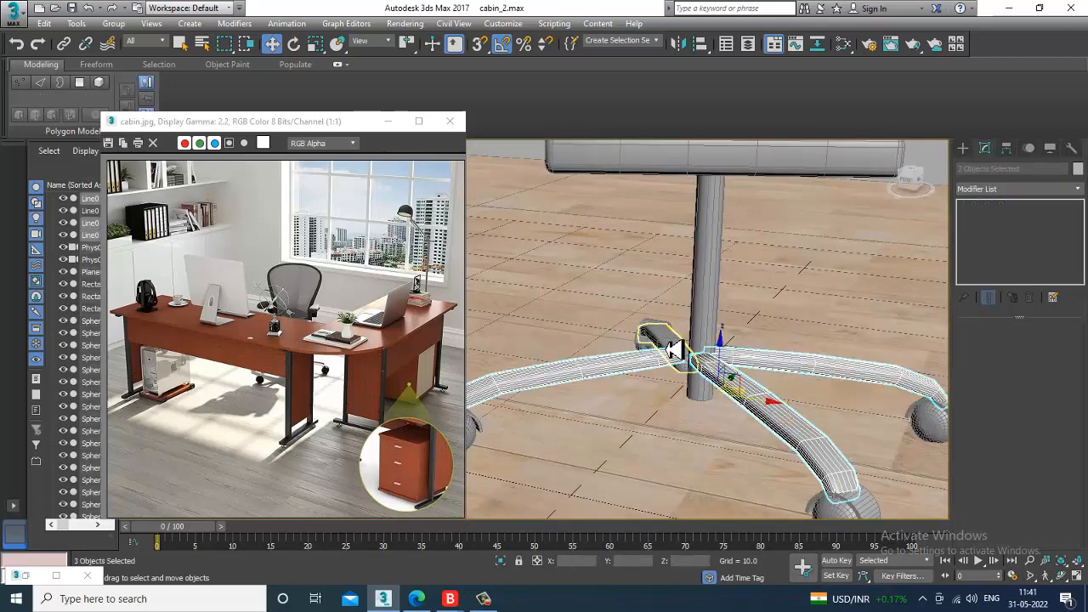
pyautogui.keyDown('ctrl'); pyautogui.click(652, 334); pyautogui.keyUp('ctrl')
pyautogui.scroll(-4, 785, 388)
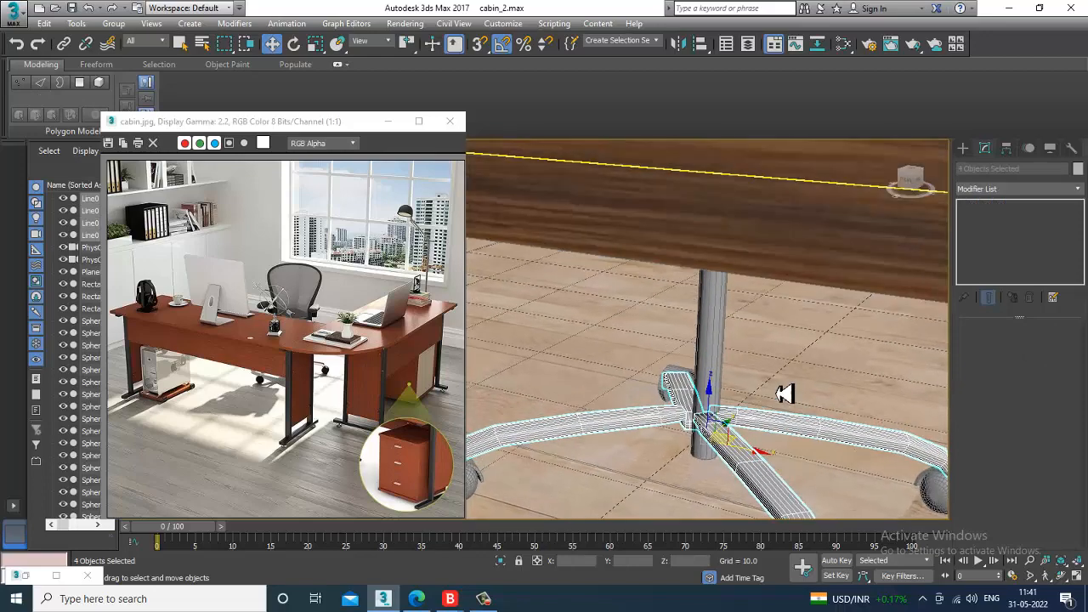
pyautogui.keyDown('ctrl'); pyautogui.click(714, 320); pyautogui.keyUp('ctrl')
# Add a new VRayMtl in an empty area of the material graph for the chair base and open its parameters
pyautogui.moveTo(775, 316)
pyautogui.keyDown('alt'); pyautogui.mouseDown(button='middle')
pyautogui.moveTo(782, 306)
pyautogui.moveTo(776, 316)
pyautogui.mouseUp(button='middle'); pyautogui.keyUp('alt')
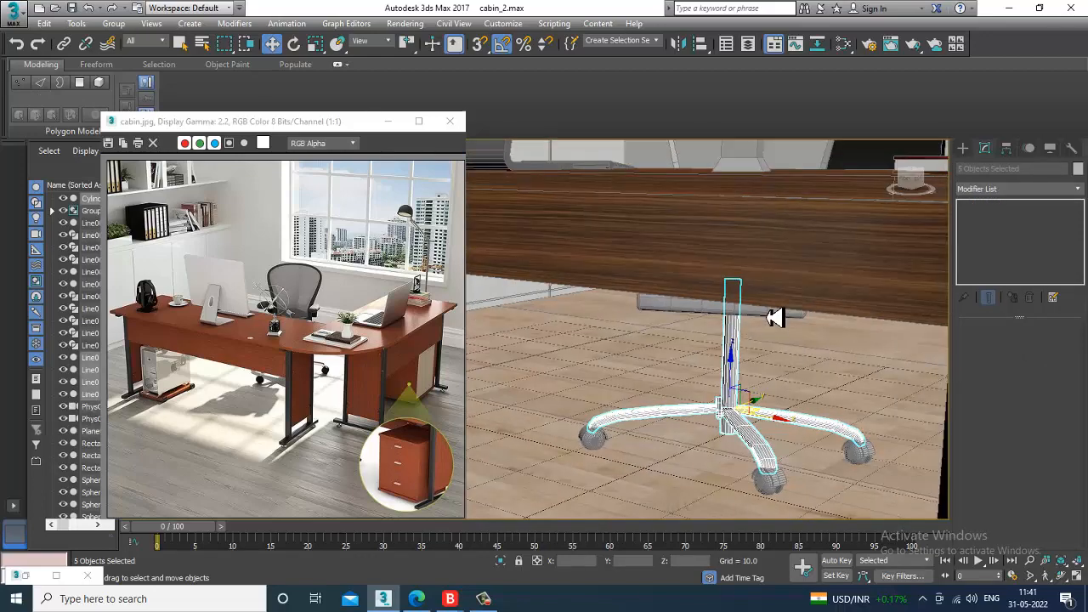
pyautogui.press('m')
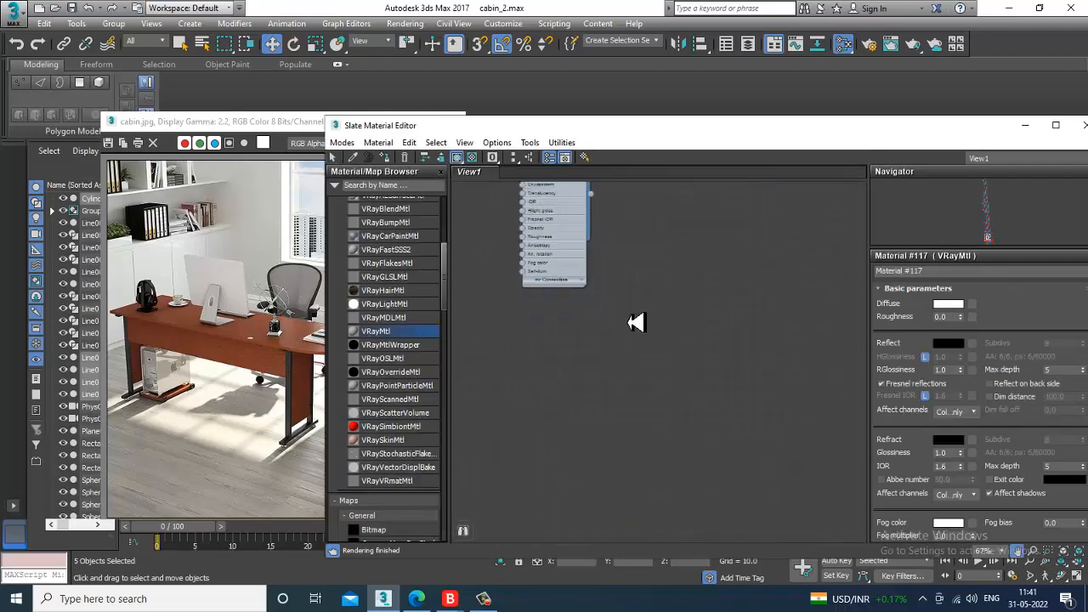
pyautogui.moveTo(699, 231); pyautogui.dragTo(702, 227)
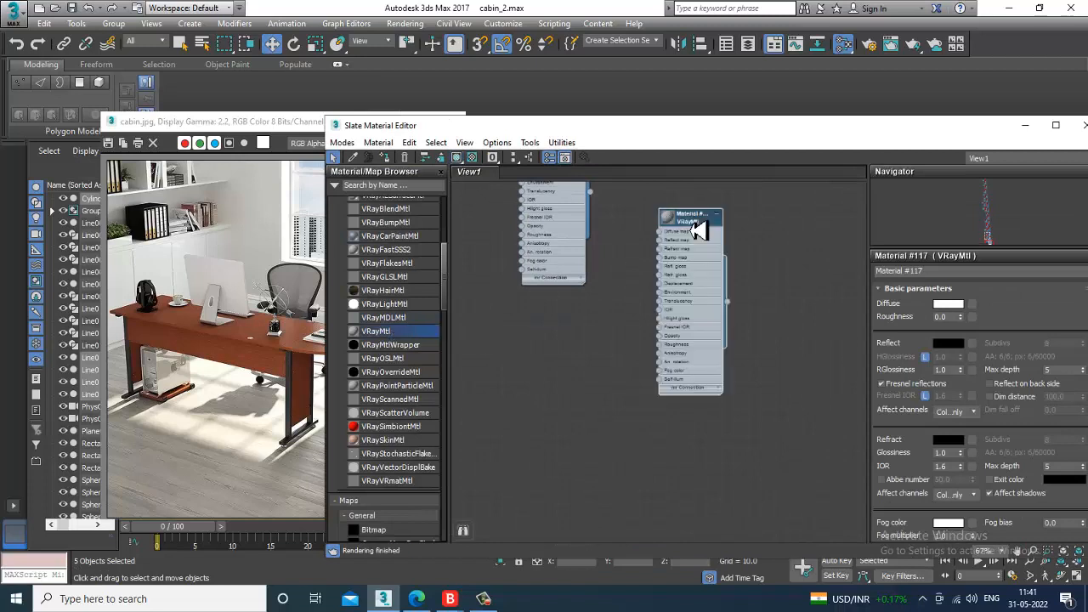
pyautogui.scroll(2, 732, 281)
pyautogui.doubleClick(666, 283)
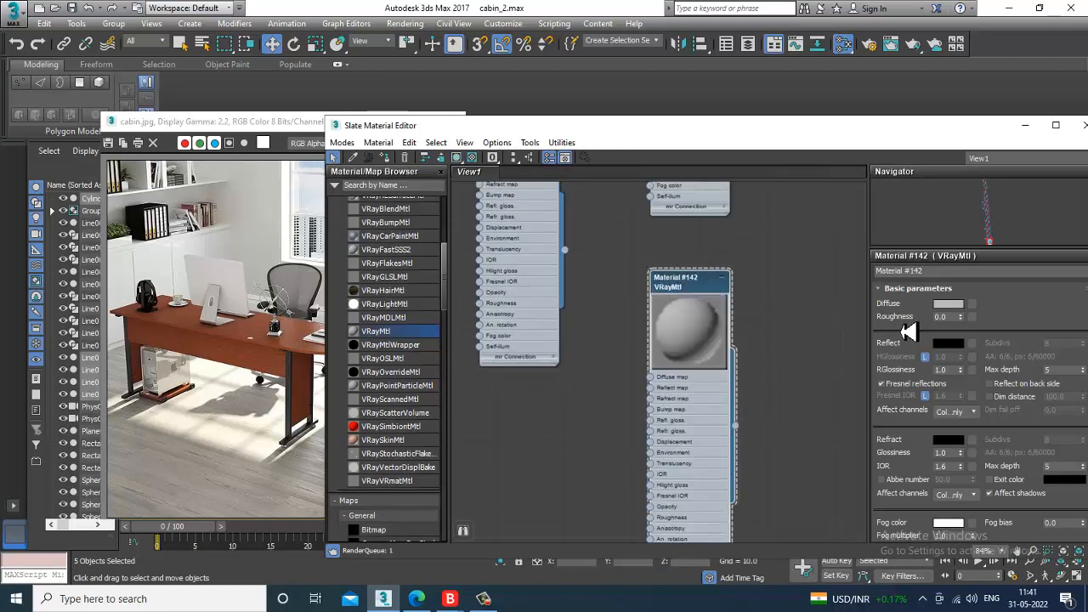
# Name the new chair base material "chrome" and set its diffuse and reflection colours to near white
pyautogui.moveTo(953, 272); pyautogui.dragTo(542, 270)
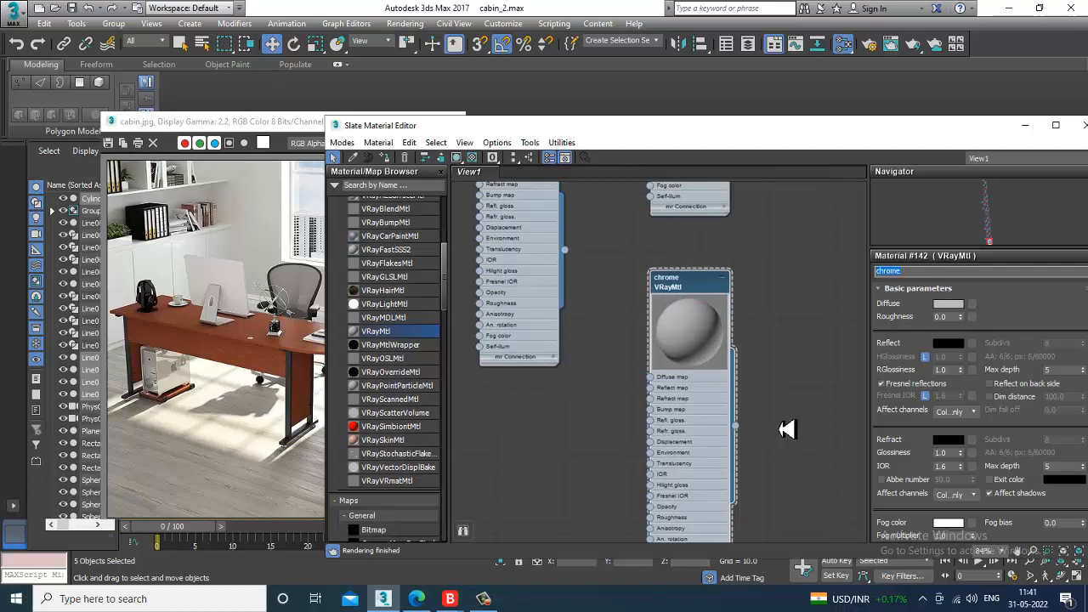
pyautogui.click(948, 304)
pyautogui.moveTo(423, 162); pyautogui.dragTo(417, 187)
pyautogui.click(504, 209)
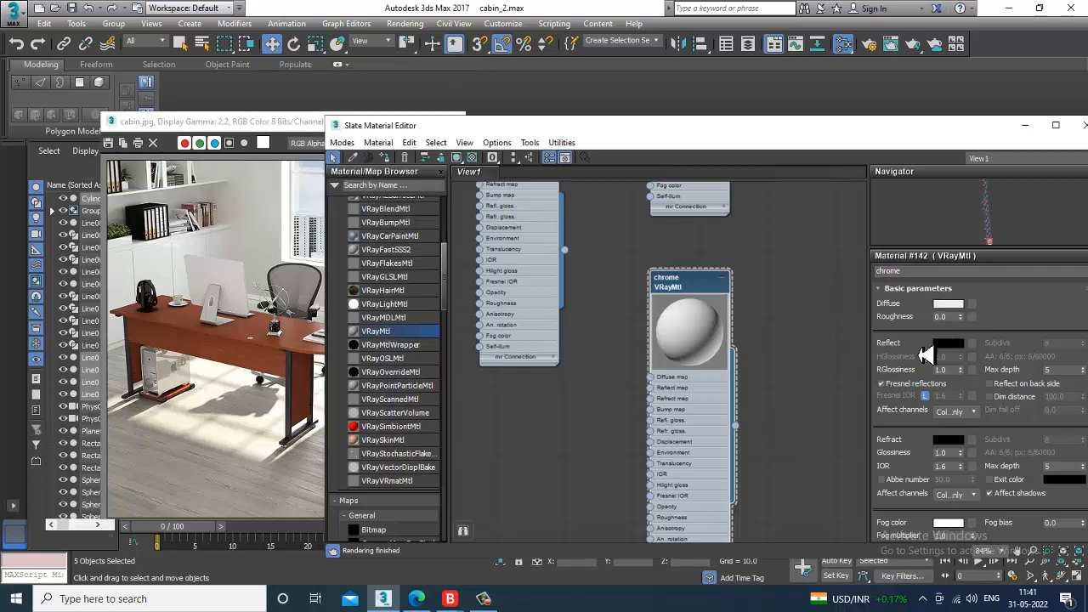
pyautogui.click(948, 344)
pyautogui.moveTo(408, 100)
pyautogui.mouseDown()
pyautogui.moveTo(417, 193)
pyautogui.moveTo(417, 100)
pyautogui.mouseUp()
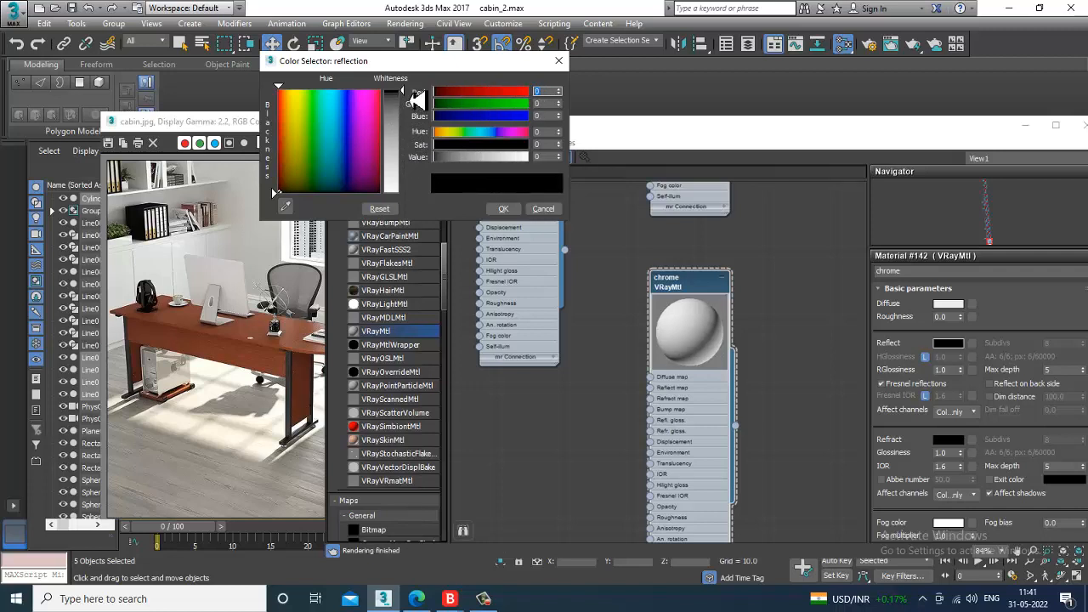
pyautogui.moveTo(417, 100); pyautogui.dragTo(419, 207)
pyautogui.click(510, 210)
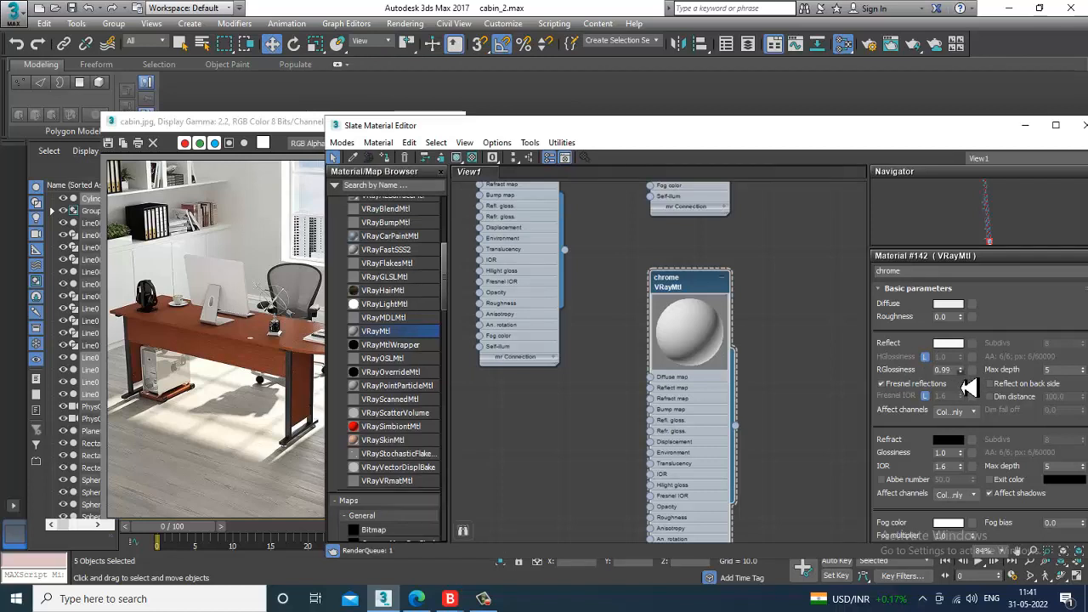
# Unlock chrome's Fresnel IOR and set it to 50.1, set its reflection glossiness to 0.87, and assign it to the selected chair base
pyautogui.moveTo(962, 372); pyautogui.dragTo(976, 423)
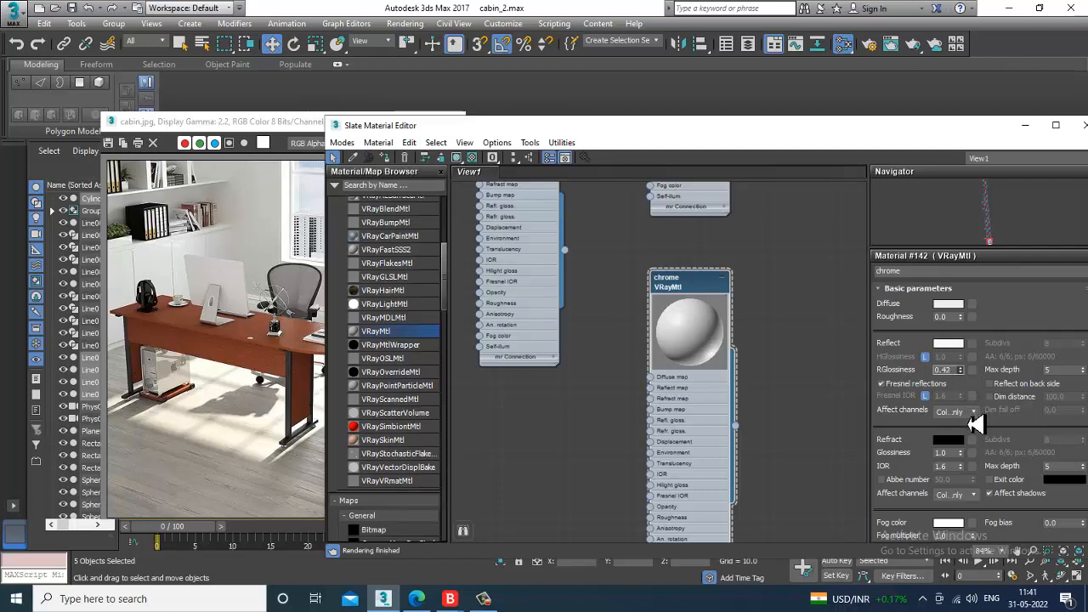
pyautogui.click(882, 384)
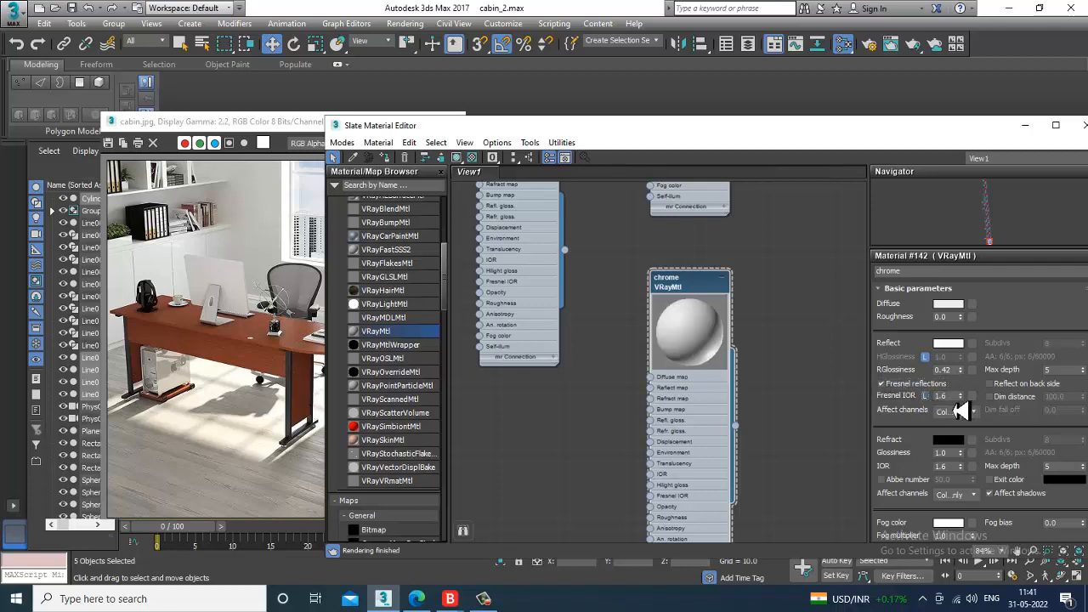
pyautogui.moveTo(970, 361); pyautogui.dragTo(937, 170)
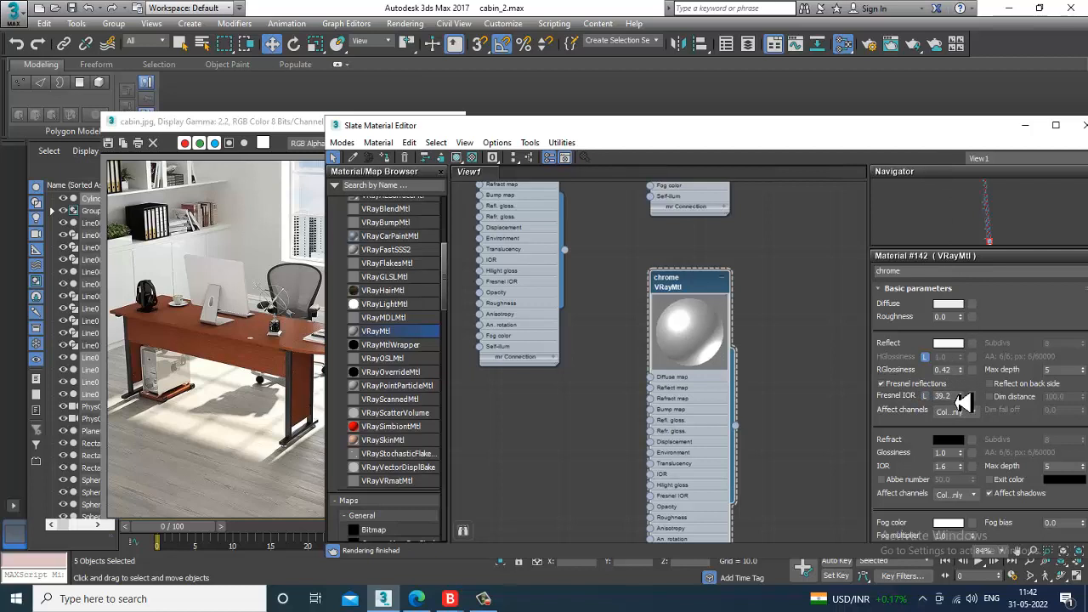
pyautogui.moveTo(969, 401); pyautogui.dragTo(981, 329)
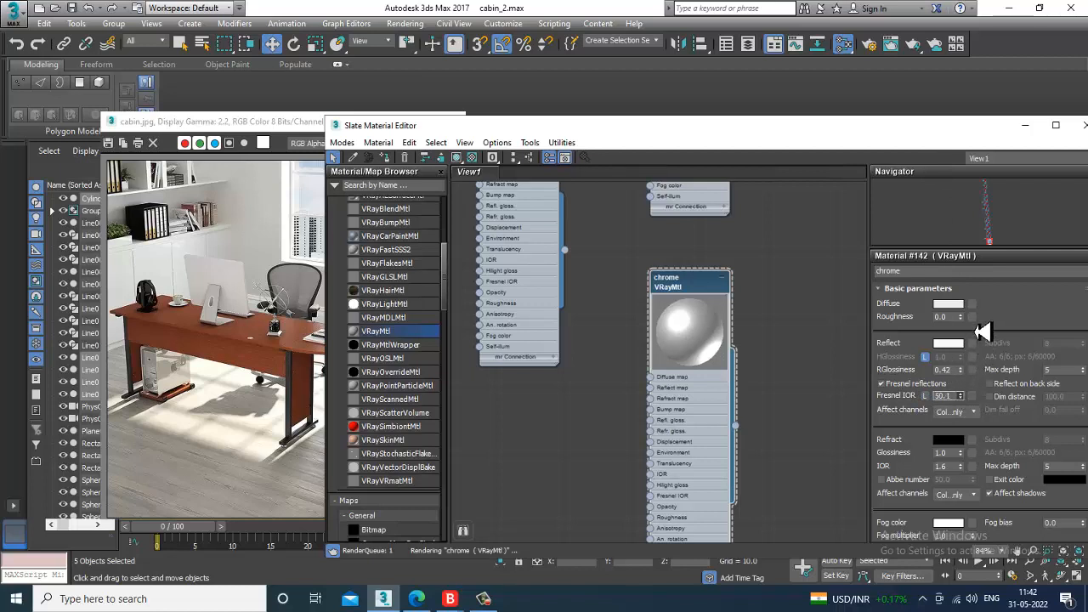
pyautogui.moveTo(966, 388)
pyautogui.mouseDown()
pyautogui.moveTo(972, 355)
pyautogui.moveTo(969, 367)
pyautogui.mouseUp()
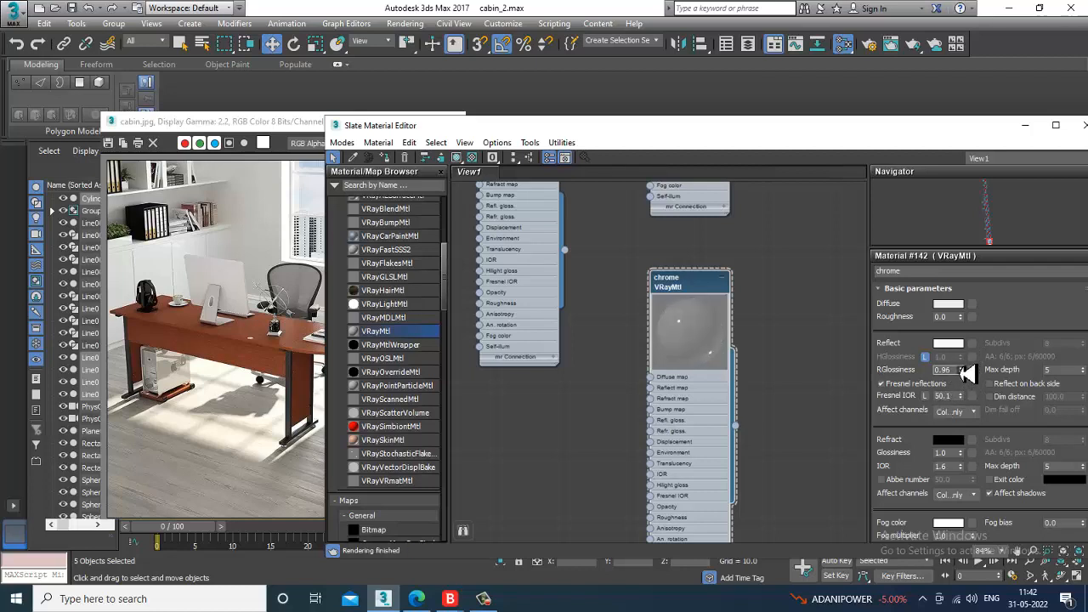
pyautogui.moveTo(969, 378); pyautogui.dragTo(971, 384)
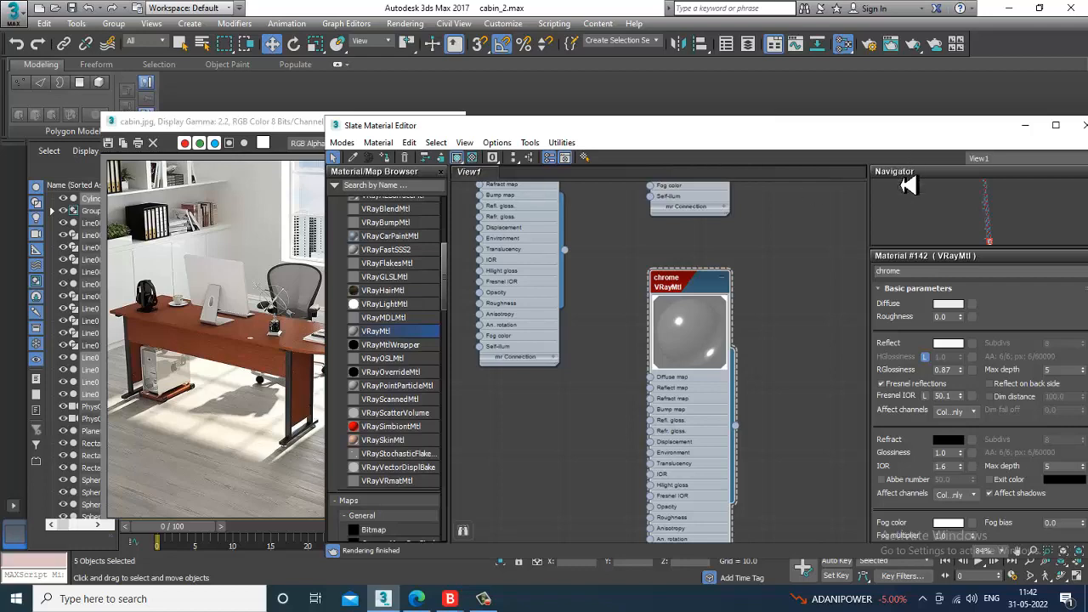
pyautogui.click(935, 270)
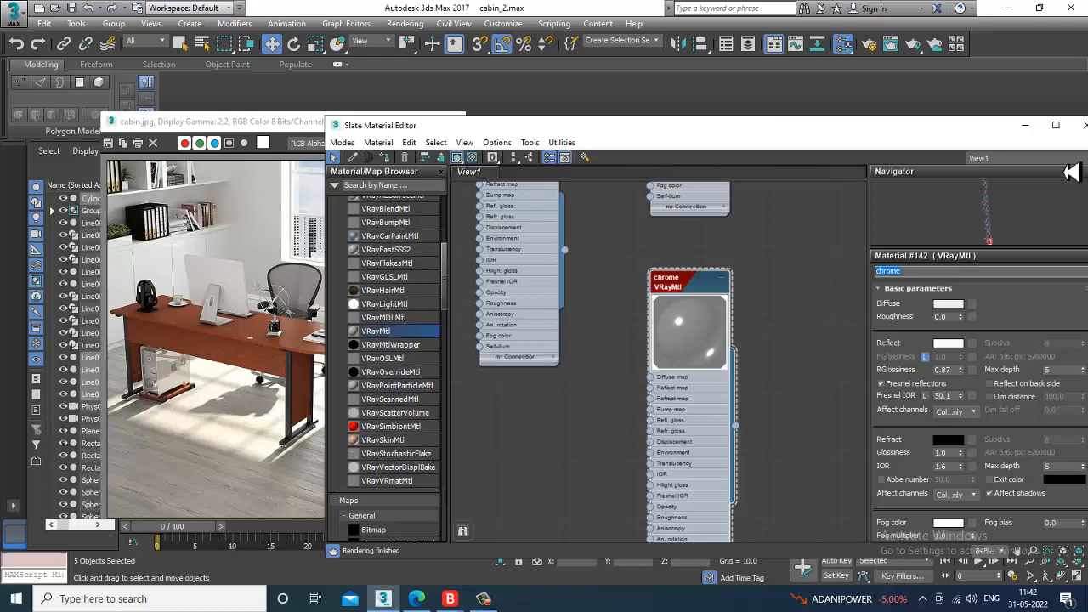
pyautogui.click(1025, 125)
# Clear the chair base selection and select the office chair's two armrests, seat and backrest together
pyautogui.scroll(-6, 578, 395)
pyautogui.scroll(-2, 578, 395)
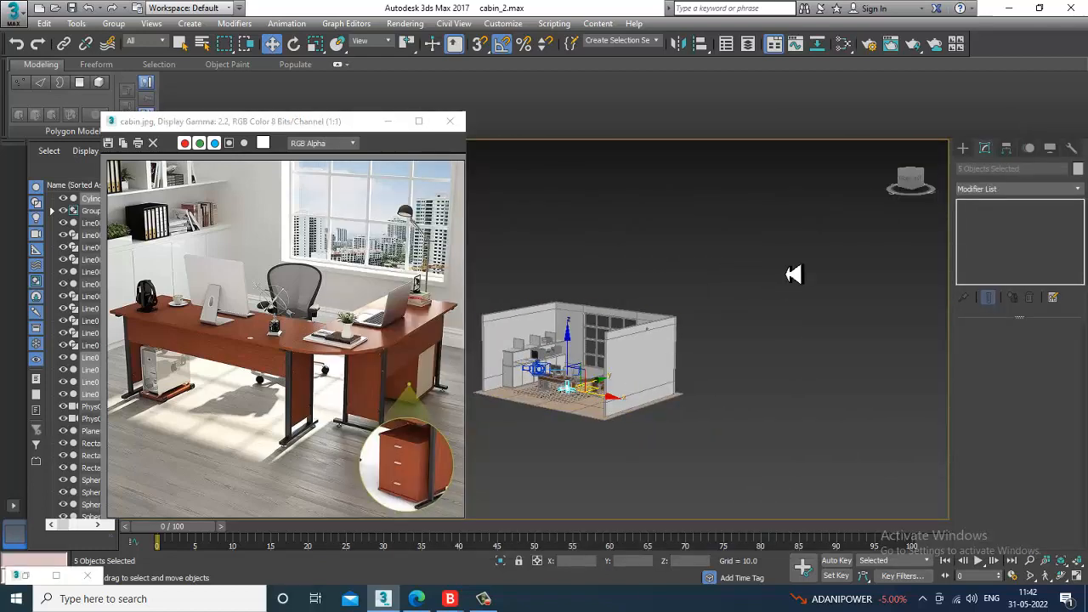
pyautogui.click(795, 273)
pyautogui.scroll(4, 638, 324)
pyautogui.moveTo(517, 425); pyautogui.dragTo(712, 352, button='middle')
pyautogui.scroll(7, 767, 369)
pyautogui.keyDown('alt'); pyautogui.moveTo(799, 330); pyautogui.dragTo(753, 287, button='middle'); pyautogui.keyUp('alt')
pyautogui.scroll(2, 765, 345)
pyautogui.click(762, 311)
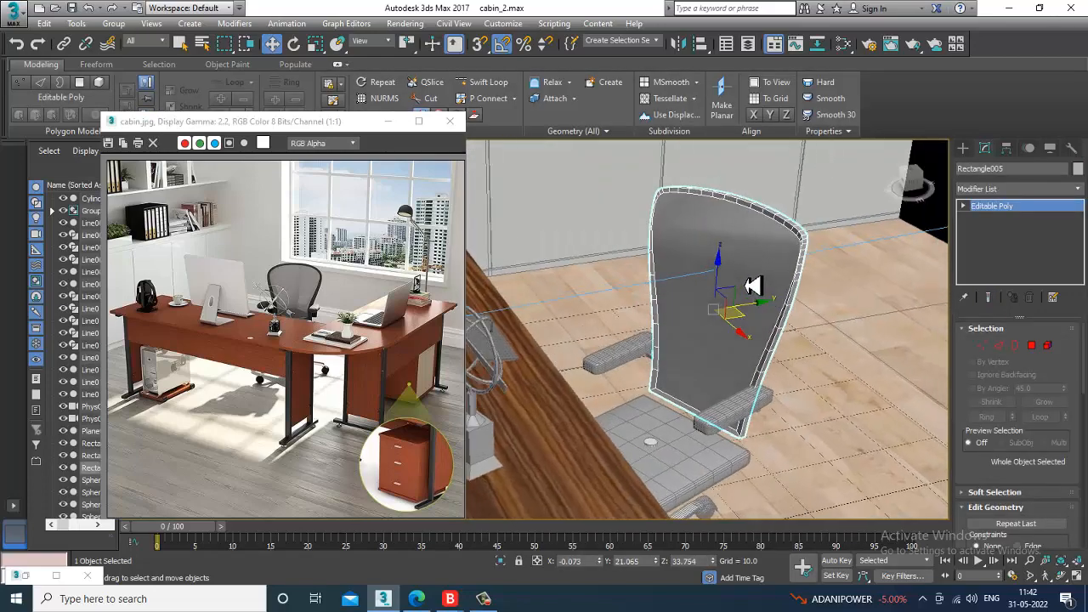
pyautogui.click(736, 420)
pyautogui.keyDown('ctrl'); pyautogui.click(651, 365); pyautogui.keyUp('ctrl')
pyautogui.keyDown('ctrl'); pyautogui.click(691, 480); pyautogui.keyUp('ctrl')
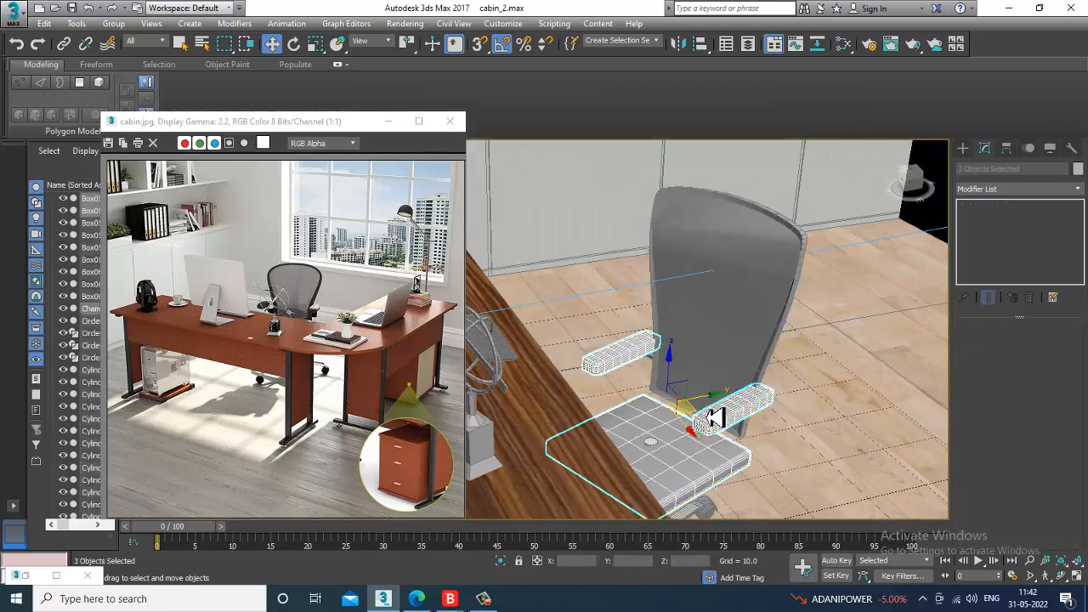
pyautogui.keyDown('ctrl'); pyautogui.click(797, 238); pyautogui.keyUp('ctrl')
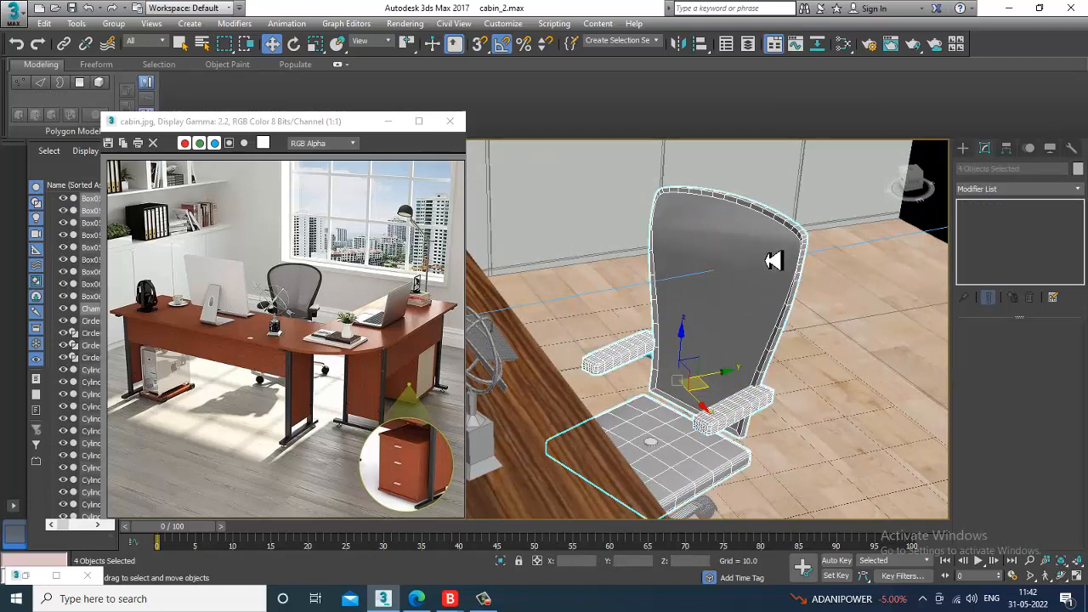
pyautogui.keyDown('alt'); pyautogui.moveTo(768, 304); pyautogui.dragTo(789, 289, button='middle'); pyautogui.keyUp('alt')
# Add a new VRayMtl with dark grey diffuse and a reflection max depth of 8, assigned to the selected chair parts
pyautogui.press('m')
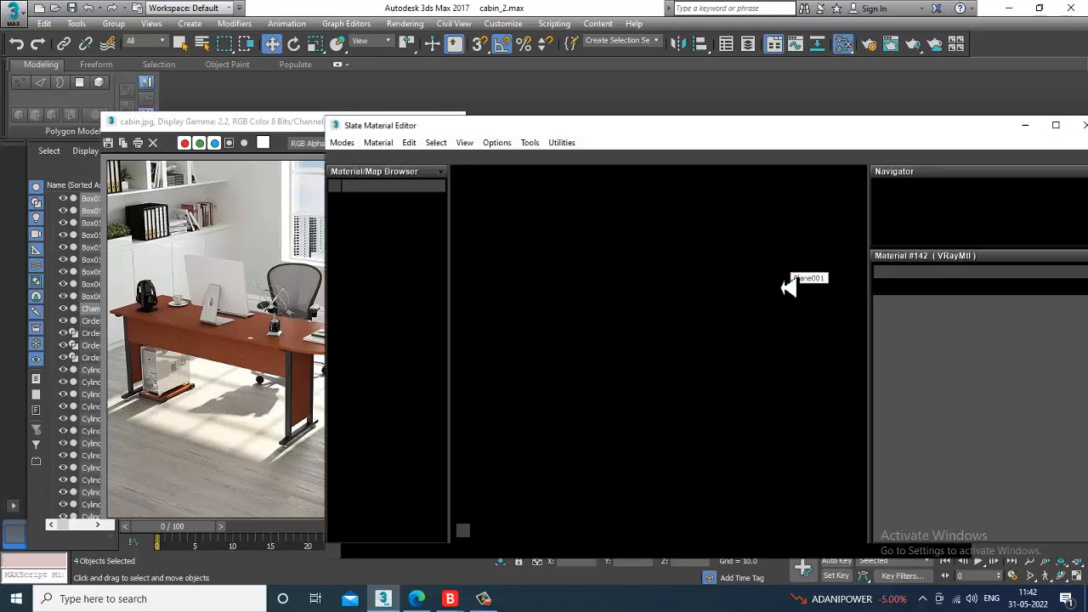
pyautogui.moveTo(670, 456); pyautogui.dragTo(693, 234, button='middle')
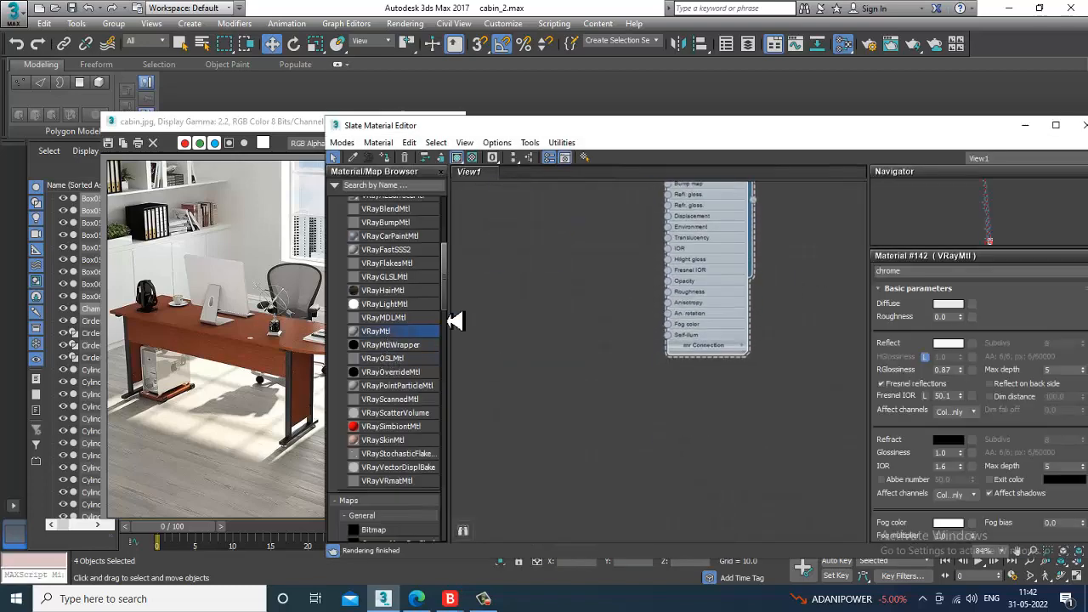
pyautogui.moveTo(455, 321); pyautogui.dragTo(521, 276)
pyautogui.click(948, 303)
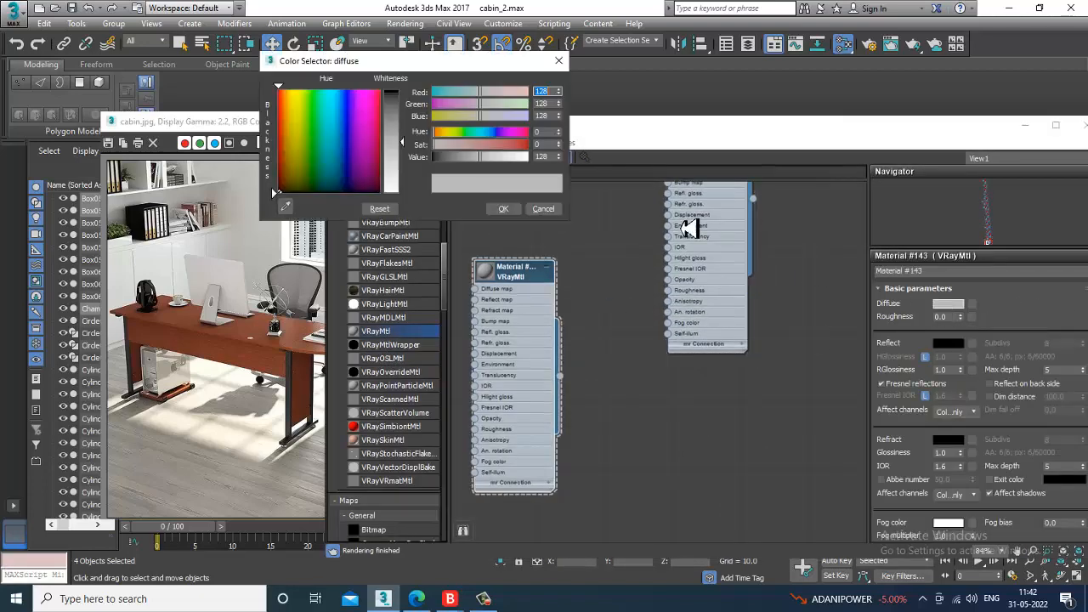
pyautogui.moveTo(408, 153); pyautogui.dragTo(410, 93)
pyautogui.click(504, 208)
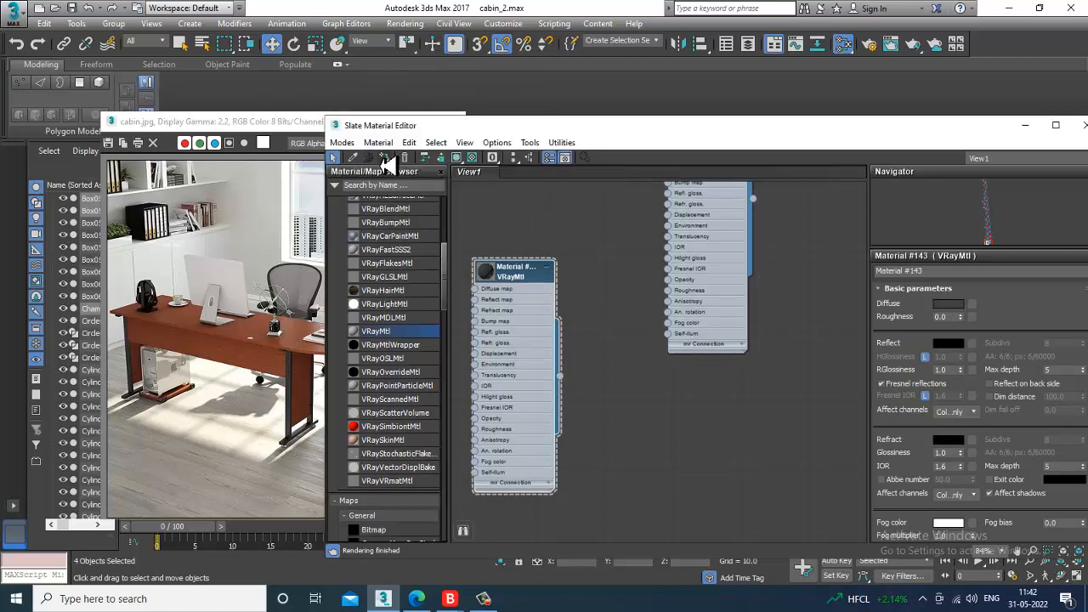
pyautogui.click(458, 158)
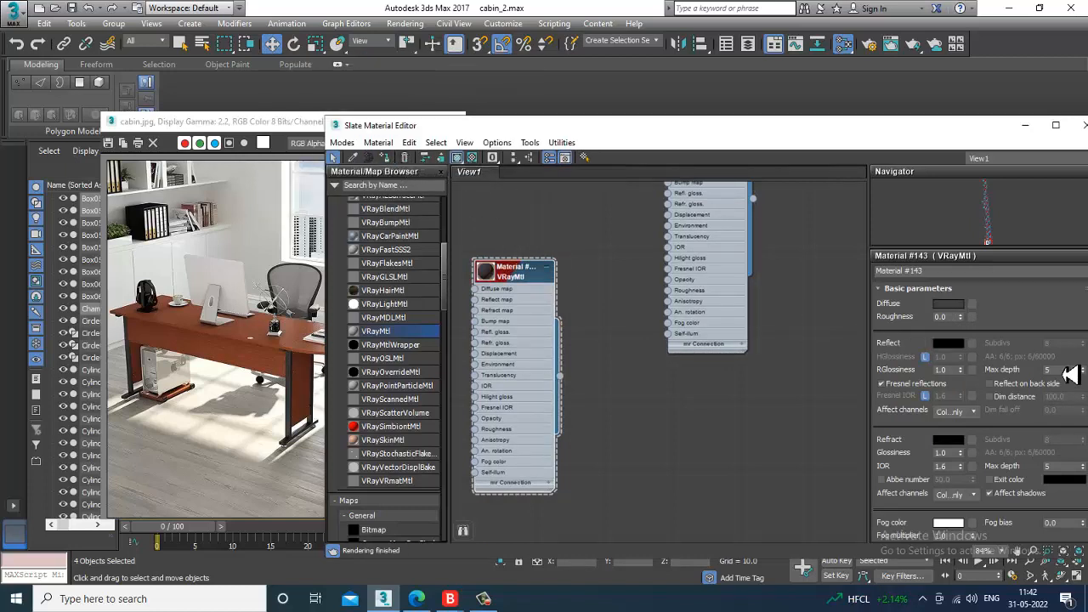
pyautogui.moveTo(1064, 371); pyautogui.dragTo(981, 370)
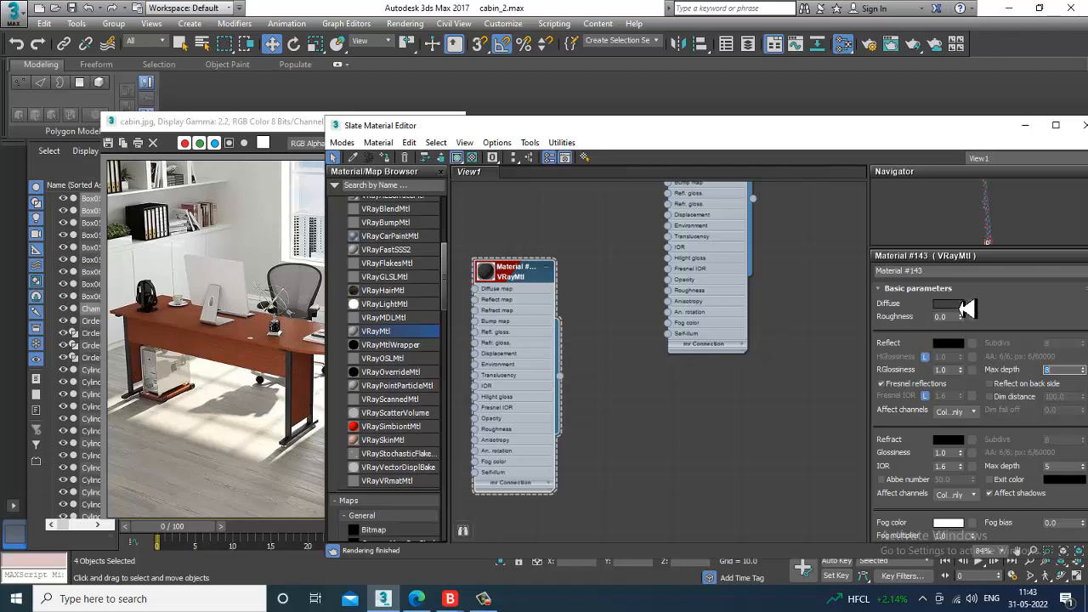
# Connect a Noise map to the bump map slot of the dark grey chair material
pyautogui.moveTo(535, 270); pyautogui.dragTo(591, 260)
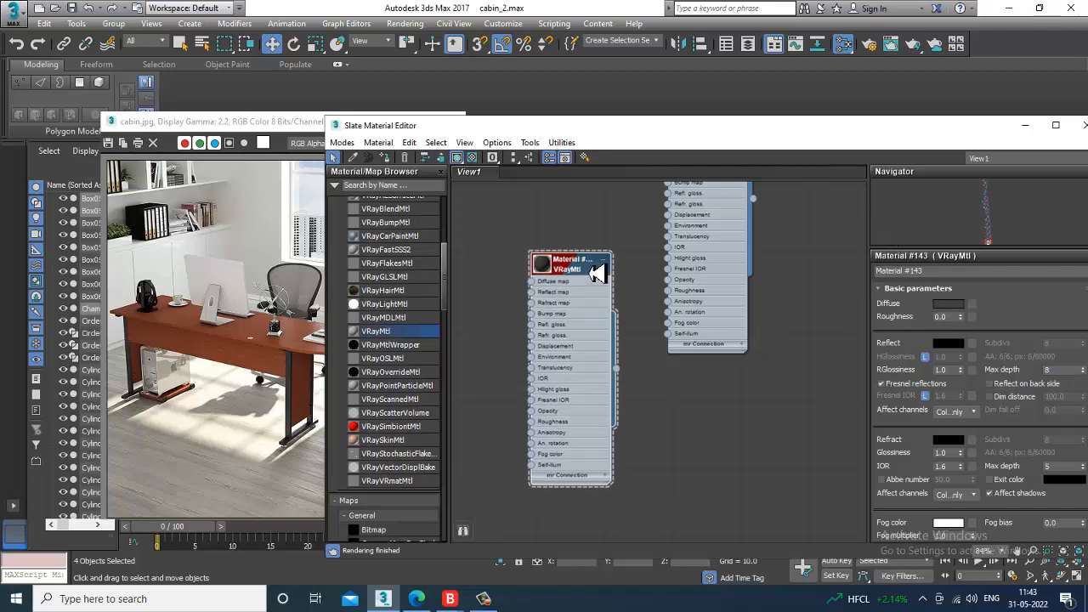
pyautogui.moveTo(445, 270); pyautogui.dragTo(459, 365)
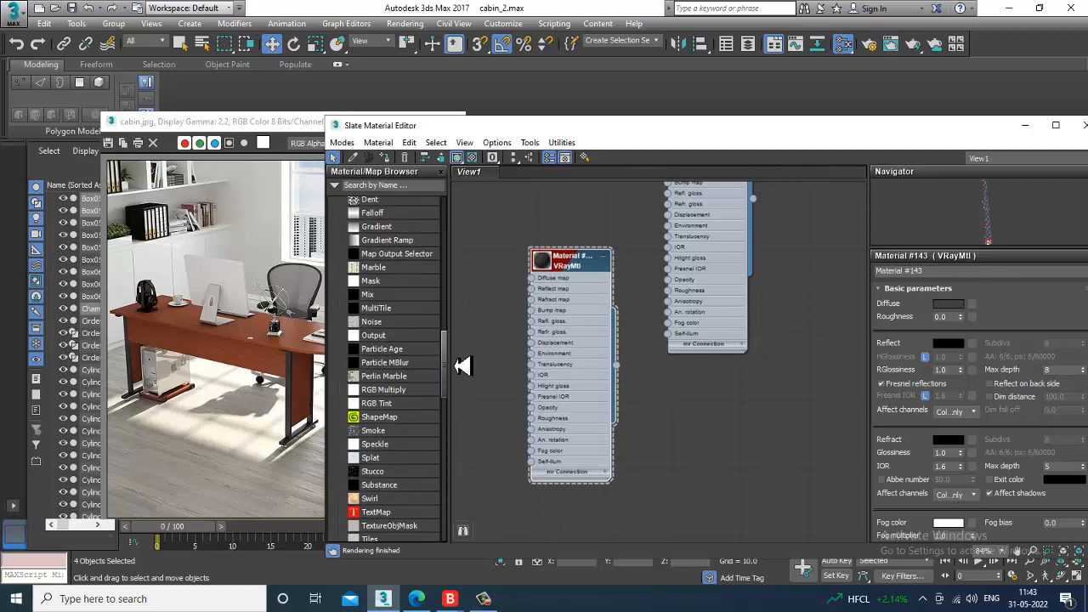
pyautogui.moveTo(375, 323); pyautogui.dragTo(532, 310)
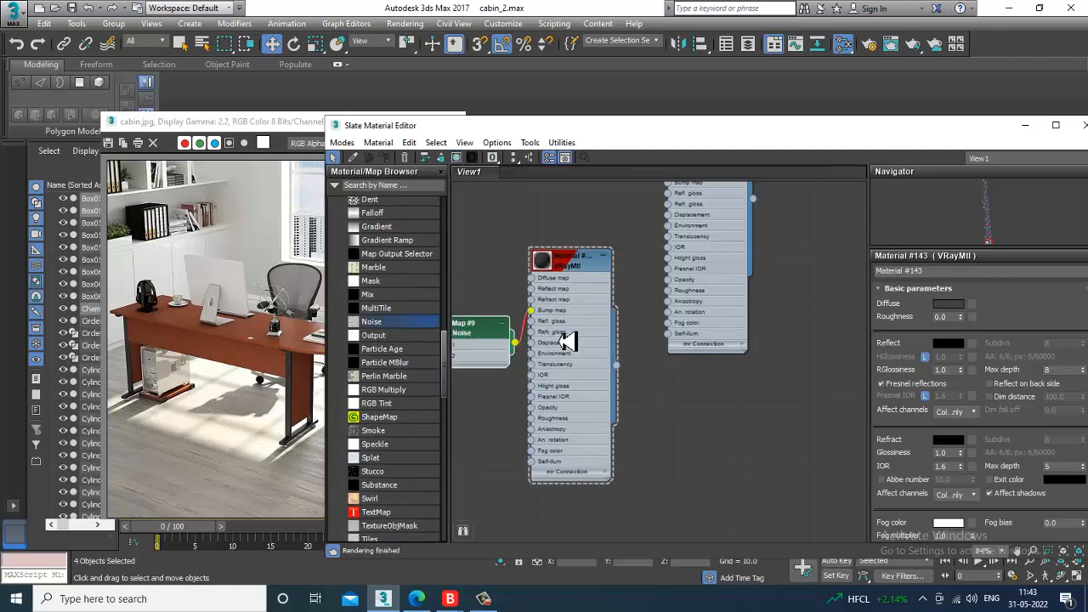
pyautogui.doubleClick(546, 267)
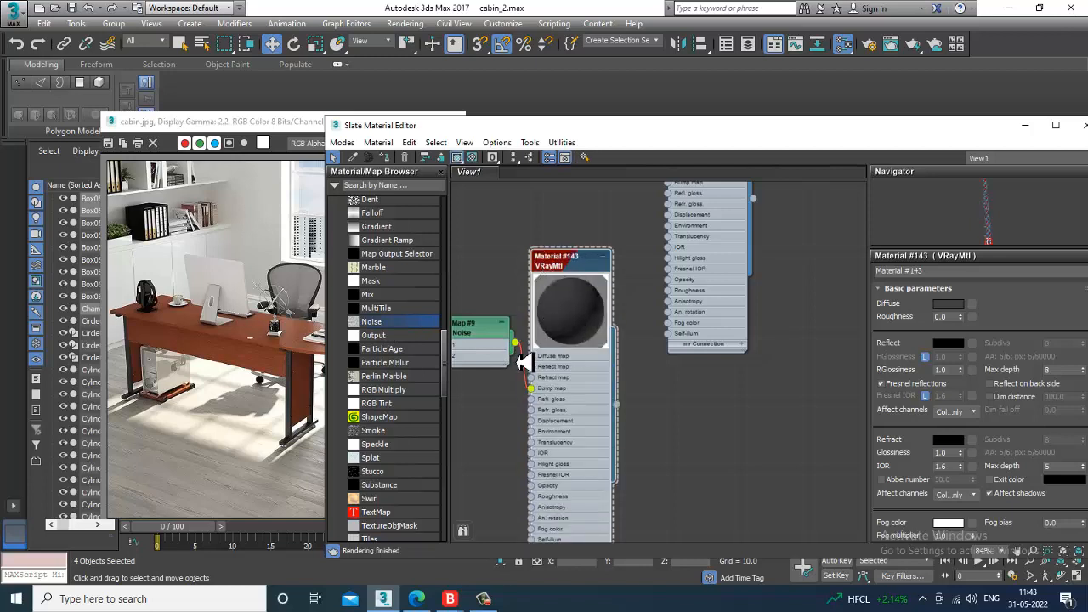
# Set the Noise map's type to Fractal and its size to 0.02
pyautogui.doubleClick(489, 344)
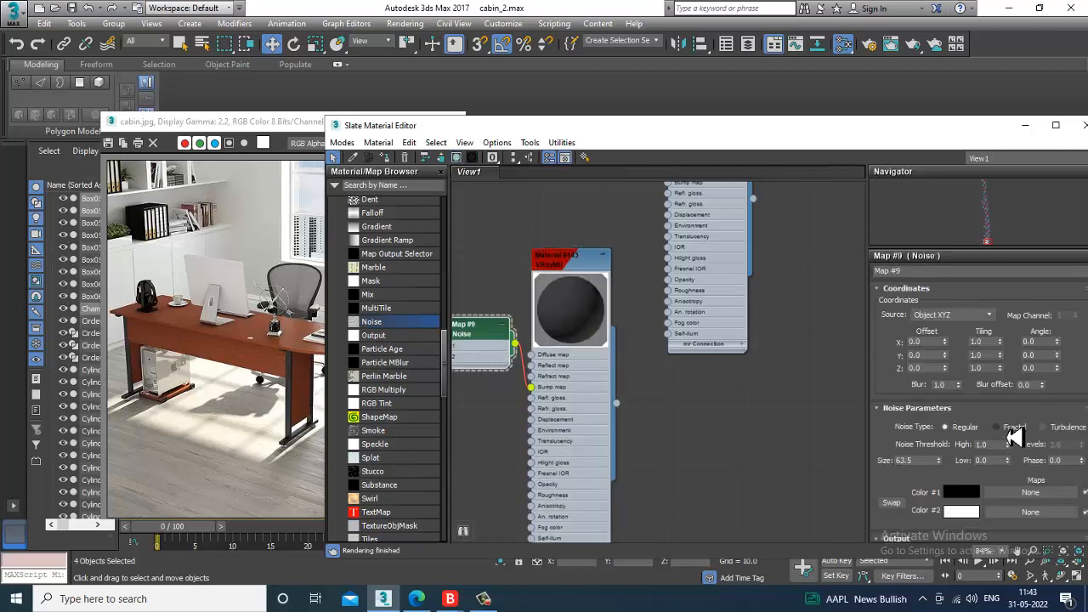
pyautogui.click(1012, 434)
pyautogui.moveTo(931, 466); pyautogui.dragTo(803, 460)
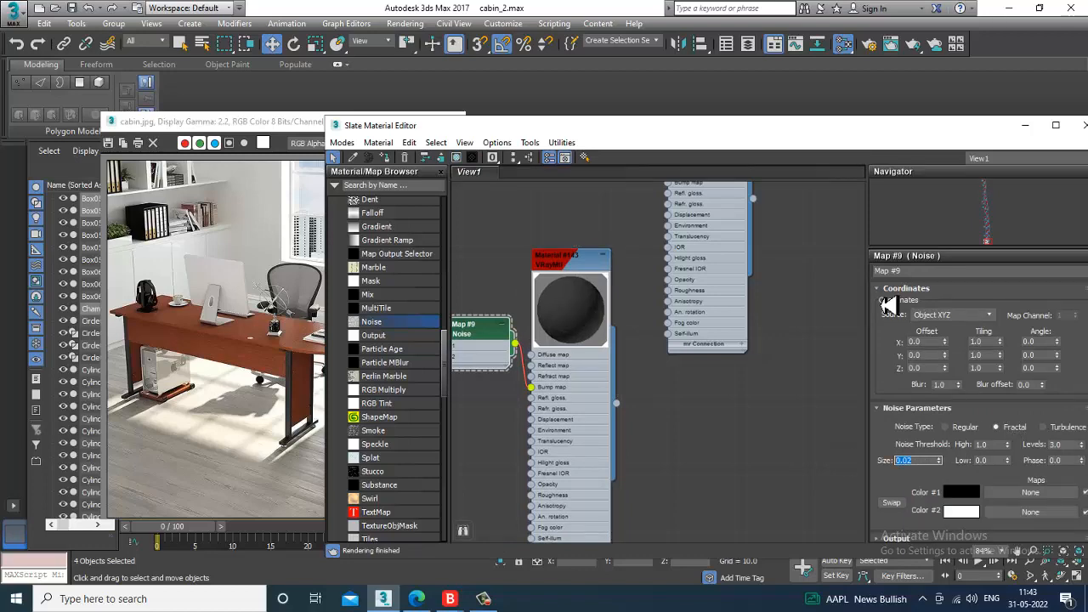
pyautogui.click(1025, 124)
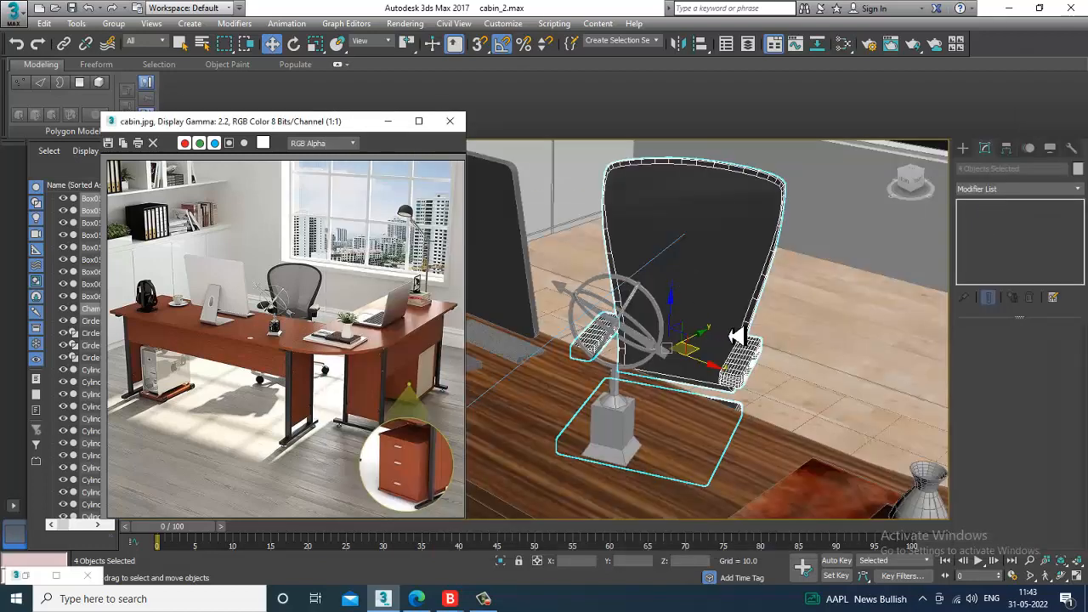
# Examine the dark chair backrest up close and the desk area from several angles against the reference image
pyautogui.scroll(-6, 736, 336)
pyautogui.keyDown('alt'); pyautogui.moveTo(758, 353); pyautogui.dragTo(702, 349, button='middle'); pyautogui.keyUp('alt')
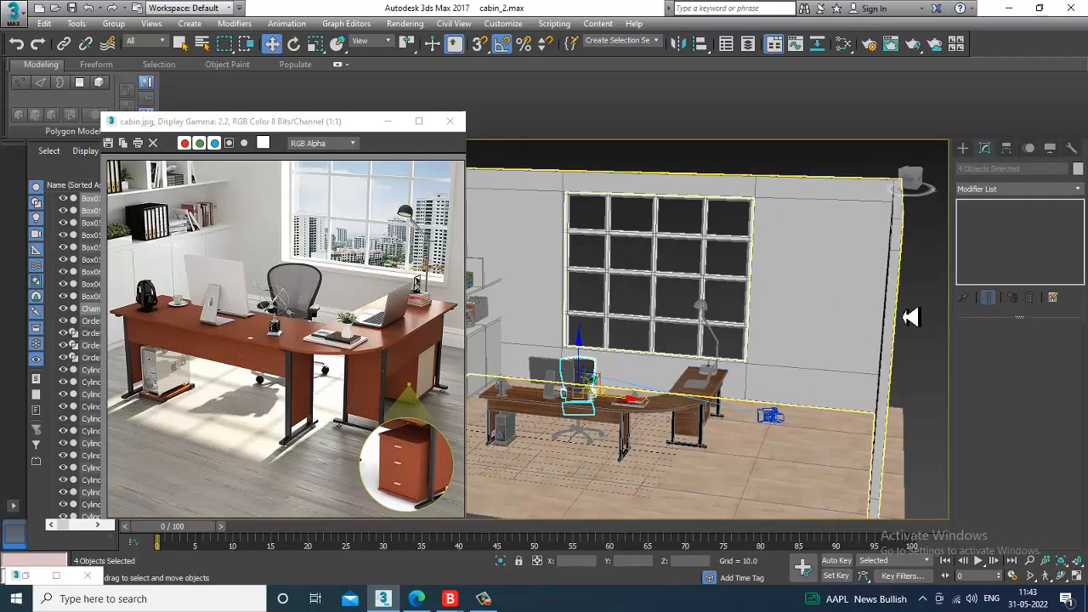
pyautogui.click(913, 316)
pyautogui.scroll(5, 579, 370)
pyautogui.keyDown('alt'); pyautogui.moveTo(648, 370); pyautogui.dragTo(614, 398, button='middle'); pyautogui.keyUp('alt')
pyautogui.click(614, 397)
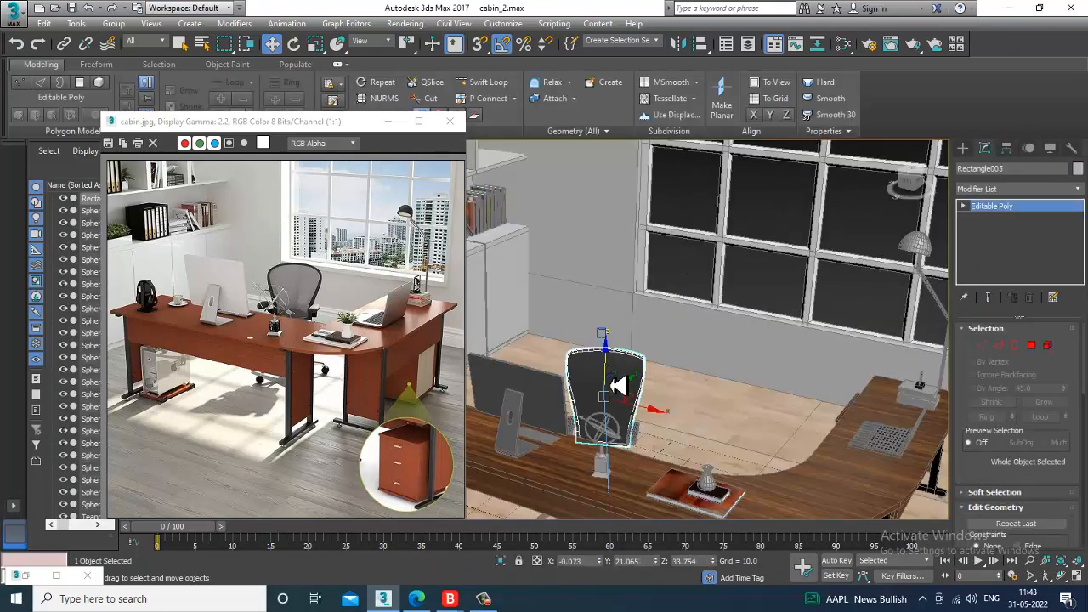
pyautogui.scroll(5, 613, 396)
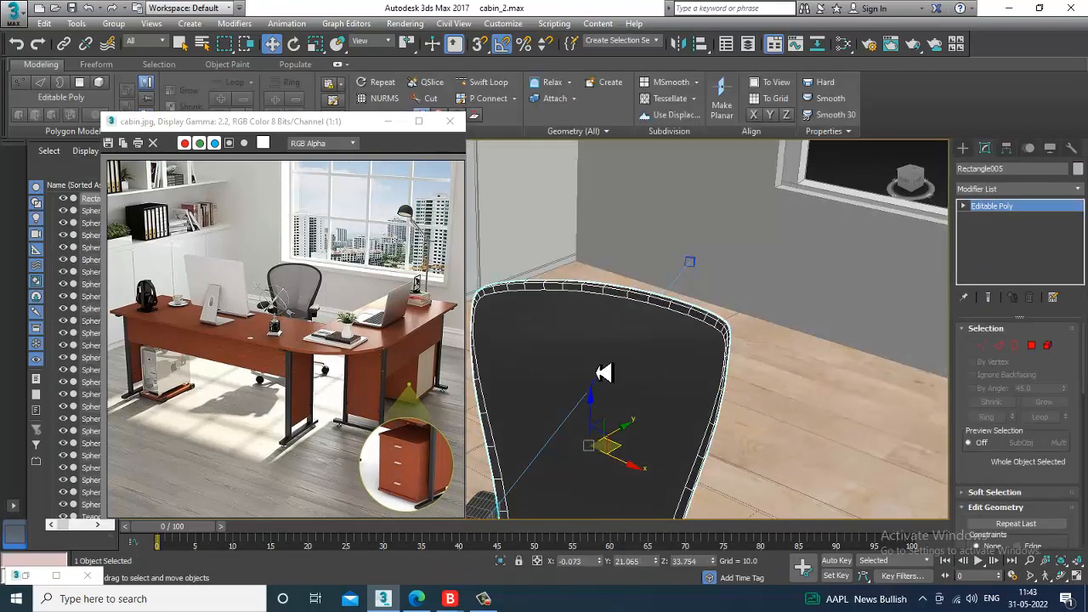
pyautogui.keyDown('alt'); pyautogui.moveTo(604, 357); pyautogui.dragTo(817, 365, button='middle'); pyautogui.keyUp('alt')
pyautogui.scroll(-5, 653, 399)
pyautogui.scroll(-3, 705, 357)
pyautogui.scroll(4, 821, 382)
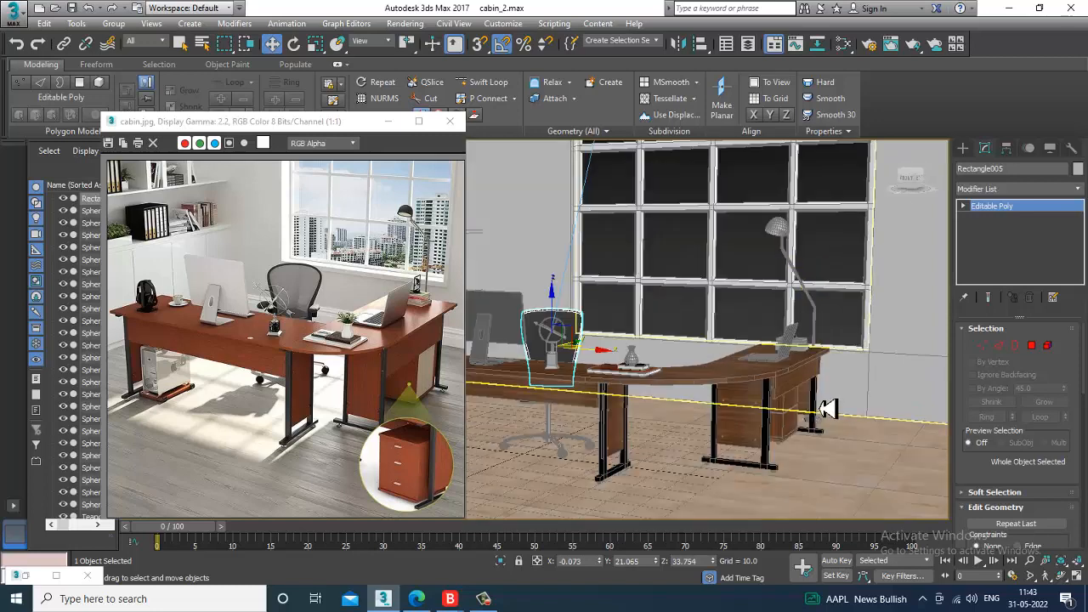
pyautogui.scroll(2, 826, 404)
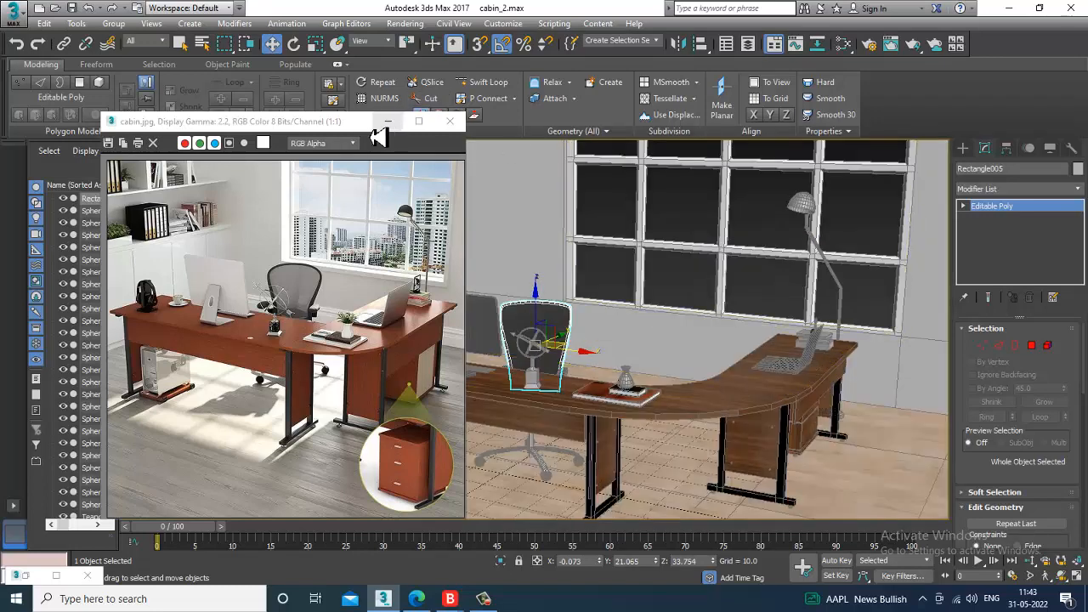
# Enlarge the cabin.jpg reference window to fill half the screen and select the curved wooden desktop
pyautogui.click(342, 130)
pyautogui.press('super+Left')
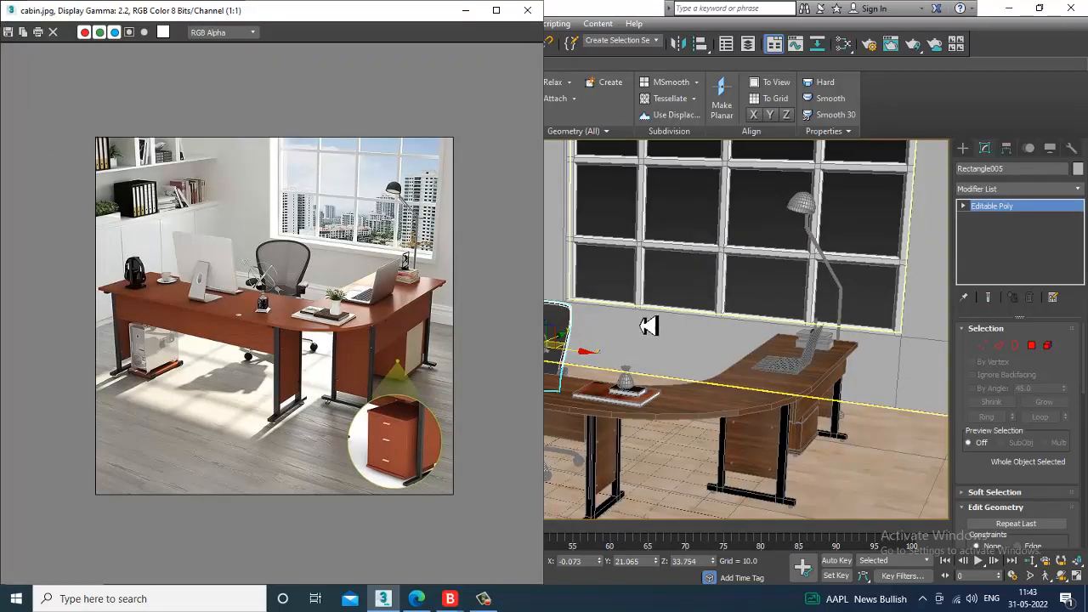
pyautogui.click(751, 378)
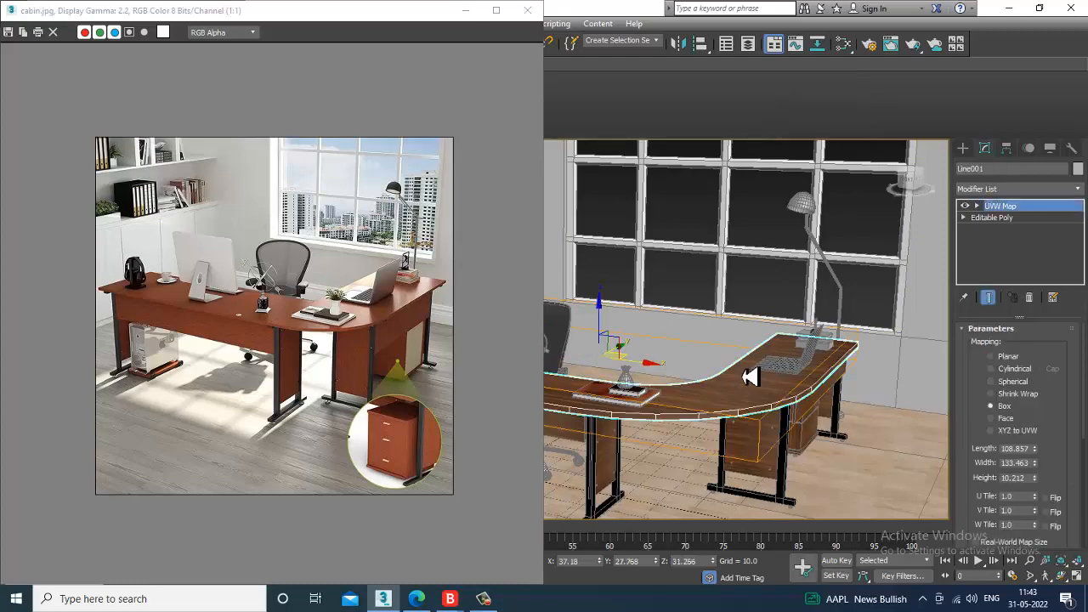
# Select two of the caster wheels on the office chair's base
pyautogui.scroll(-5, 752, 377)
pyautogui.scroll(5, 740, 390)
pyautogui.keyDown('alt'); pyautogui.moveTo(740, 390); pyautogui.dragTo(682, 388, button='middle'); pyautogui.keyUp('alt')
pyautogui.scroll(3, 683, 388)
pyautogui.scroll(6, 729, 367)
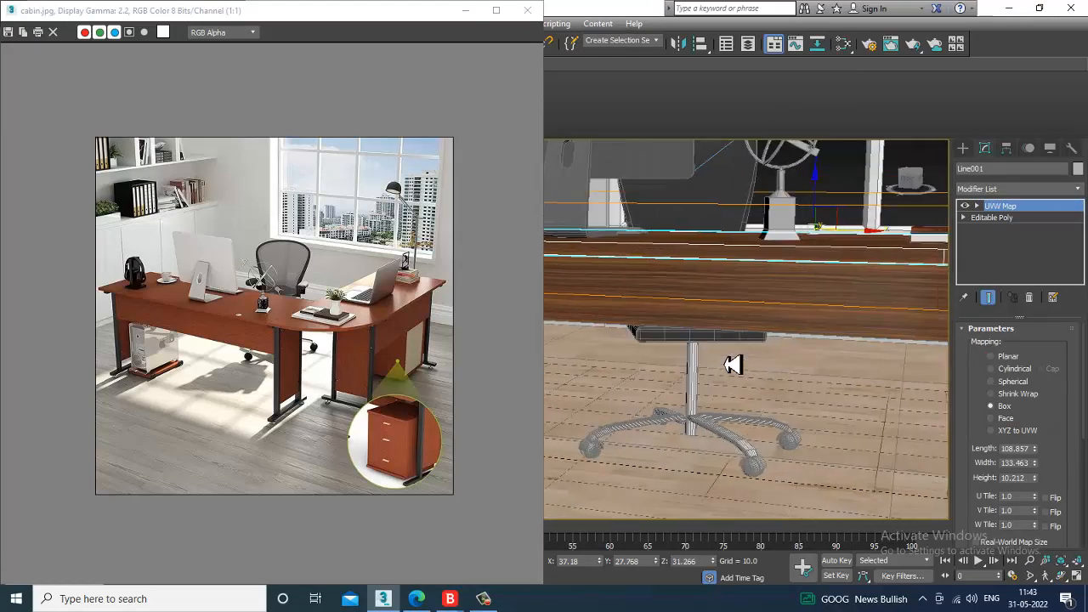
pyautogui.click(753, 412)
pyautogui.keyDown('ctrl'); pyautogui.click(817, 384); pyautogui.keyUp('ctrl')
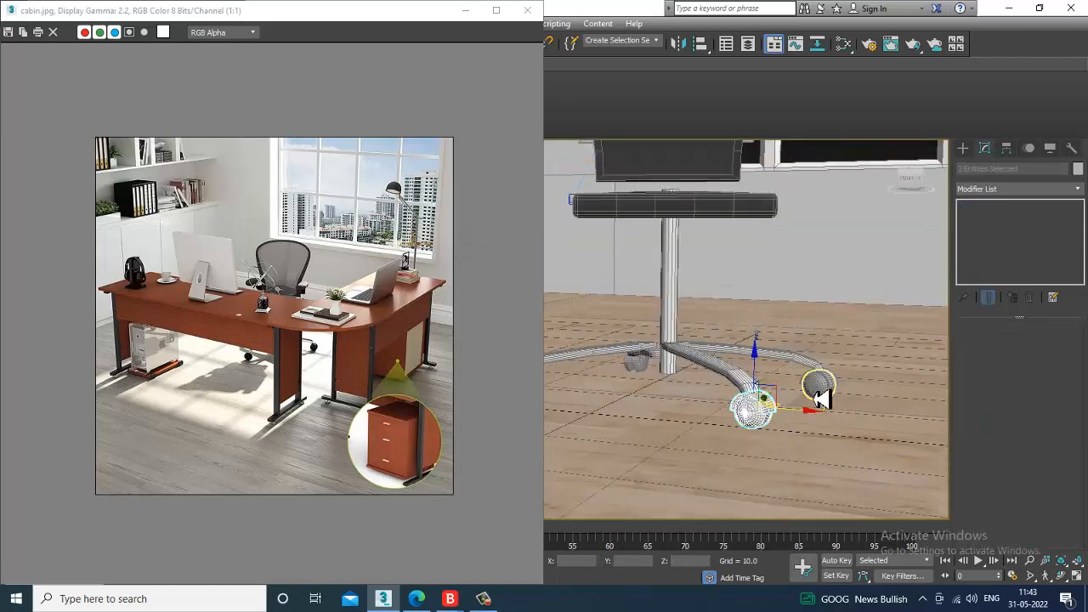
# Add the office chair's remaining caster wheels to the selection and leave the base legs out of it
pyautogui.keyDown('alt'); pyautogui.moveTo(814, 384); pyautogui.dragTo(750, 357, button='middle'); pyautogui.keyUp('alt')
pyautogui.keyDown('ctrl'); pyautogui.click(729, 345); pyautogui.keyUp('ctrl')
pyautogui.keyDown('ctrl'); pyautogui.click(744, 337); pyautogui.keyUp('ctrl')
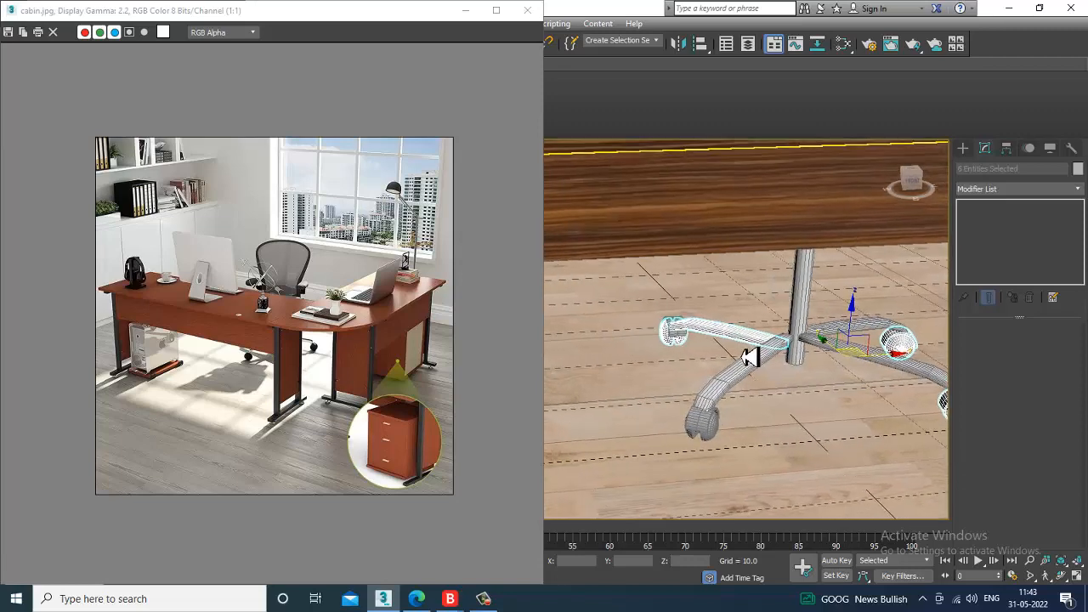
pyautogui.keyDown('alt'); pyautogui.click(738, 343); pyautogui.keyUp('alt')
pyautogui.scroll(3, 684, 341)
pyautogui.keyDown('ctrl'); pyautogui.click(676, 333); pyautogui.keyUp('ctrl')
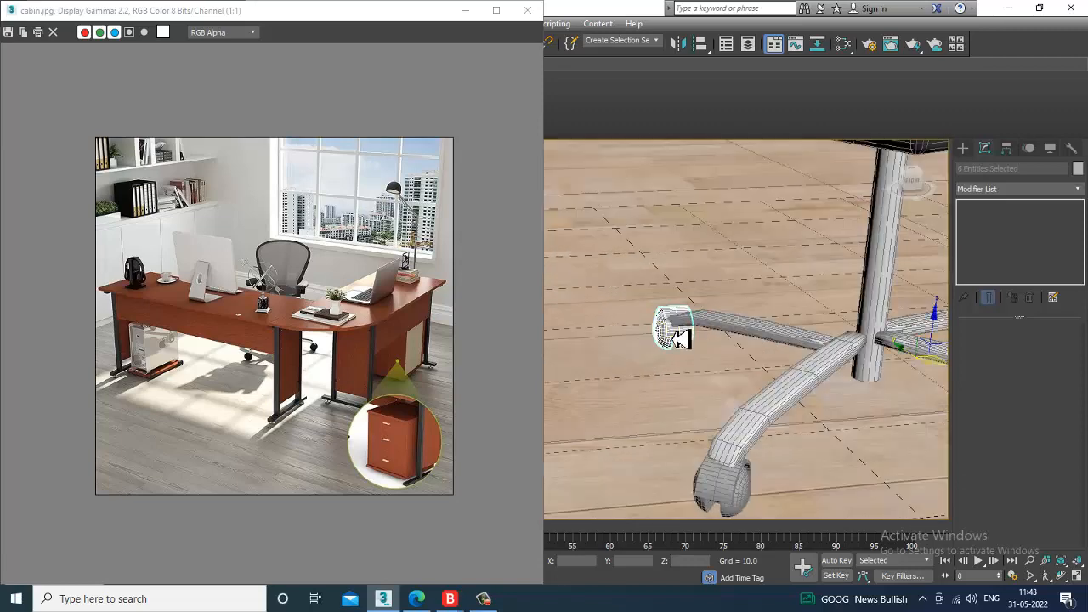
pyautogui.keyDown('ctrl'); pyautogui.click(729, 507); pyautogui.keyUp('ctrl')
pyautogui.keyDown('ctrl'); pyautogui.click(746, 511); pyautogui.keyUp('ctrl')
pyautogui.scroll(2, 860, 431)
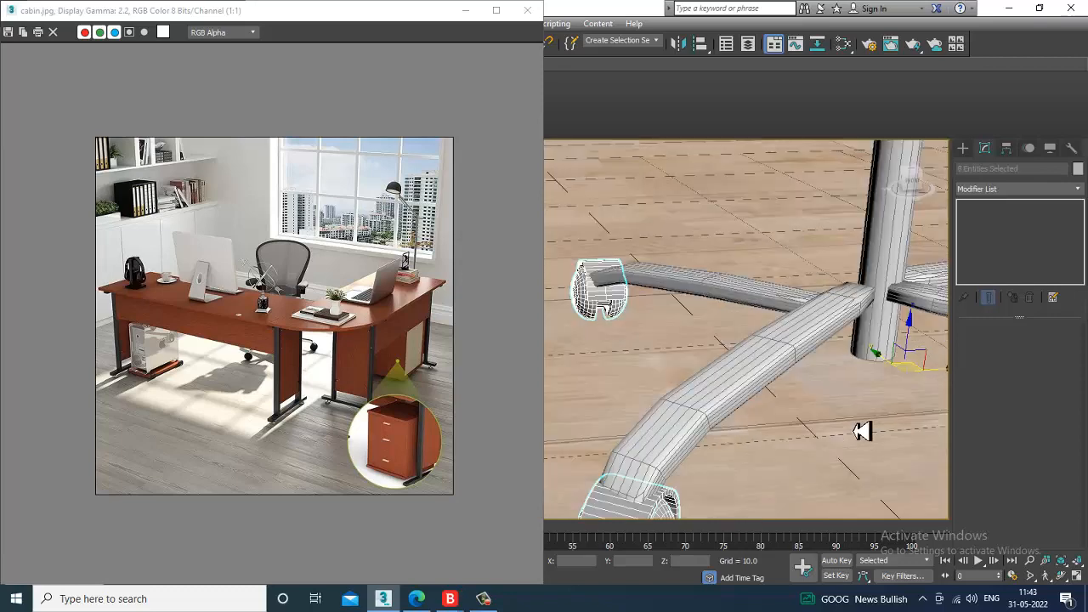
pyautogui.moveTo(859, 431); pyautogui.dragTo(485, 76, button='middle')
# Move the cabin.jpg reference window back to a smaller floating position and test-render the current view of the chair base
pyautogui.moveTo(417, 12); pyautogui.dragTo(430, 116)
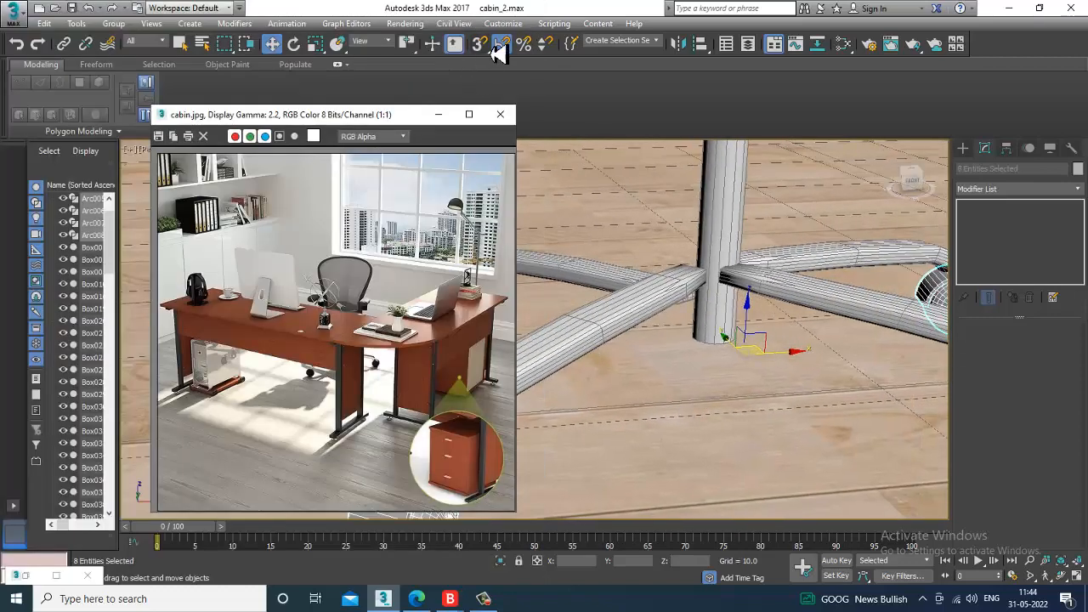
pyautogui.click(410, 26)
pyautogui.click(425, 42)
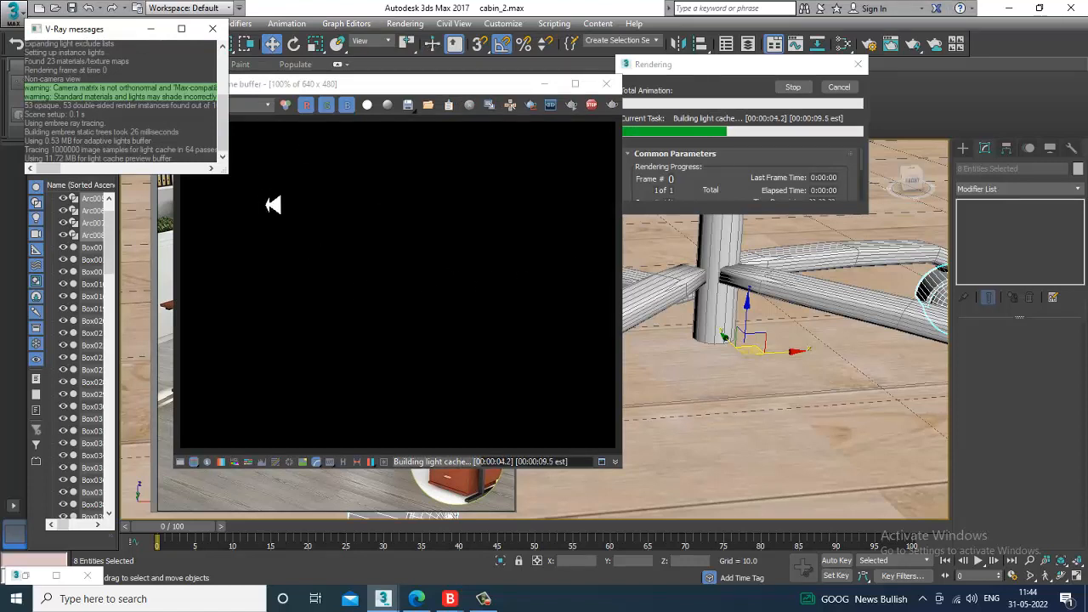
pyautogui.click(213, 30)
pyautogui.click(606, 83)
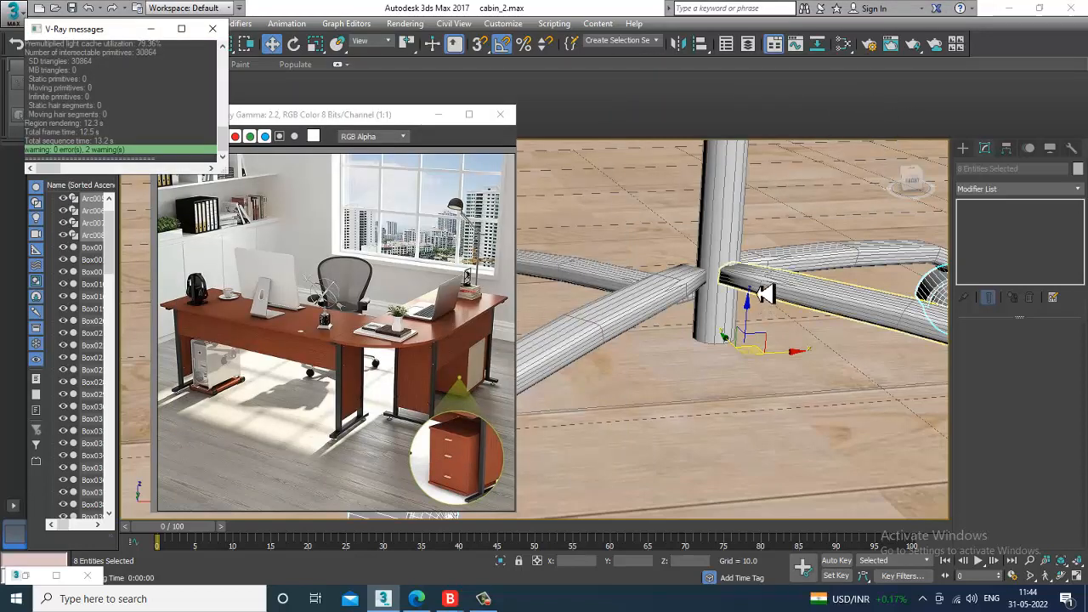
pyautogui.click(213, 28)
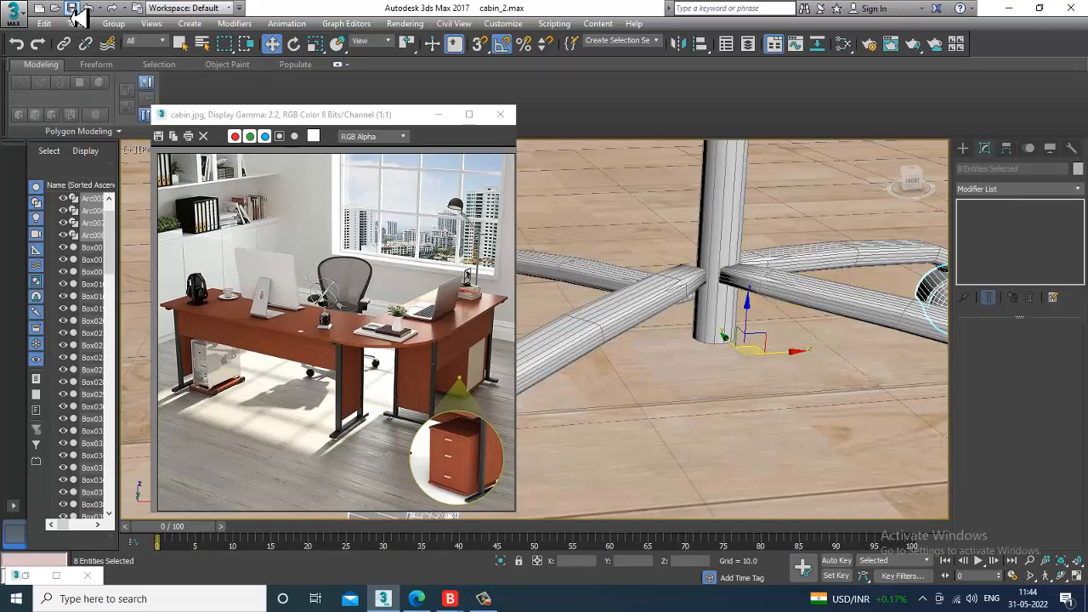
# Add a new VRayMtl beside the dark grey chair material and show its parameters
pyautogui.scroll(-5, 774, 378)
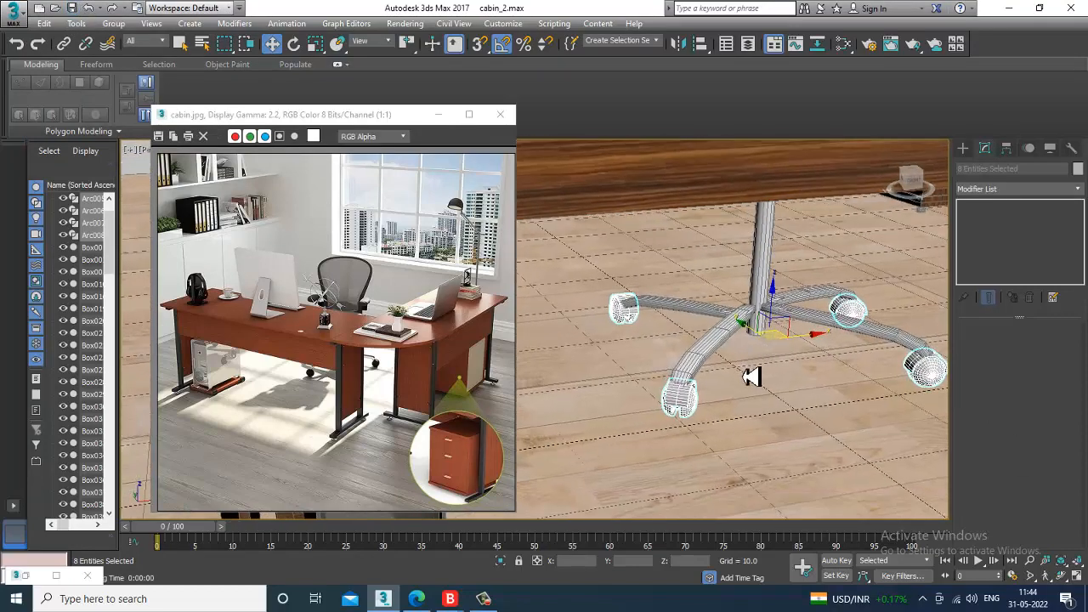
pyautogui.keyDown('alt'); pyautogui.moveTo(752, 377); pyautogui.dragTo(697, 407, button='middle'); pyautogui.keyUp('alt')
pyautogui.click(482, 599)
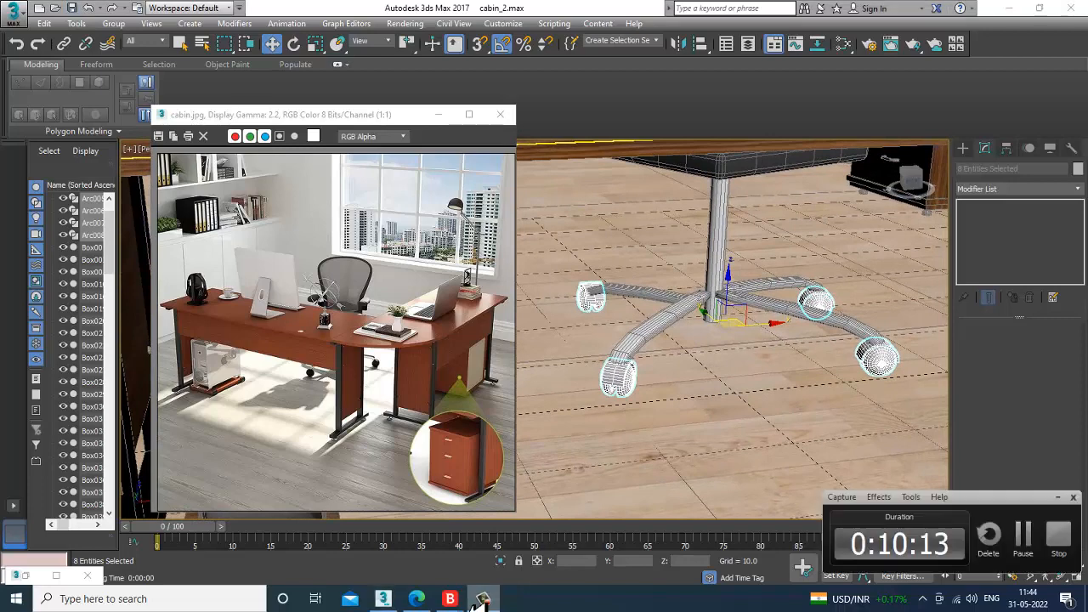
pyautogui.press('m')
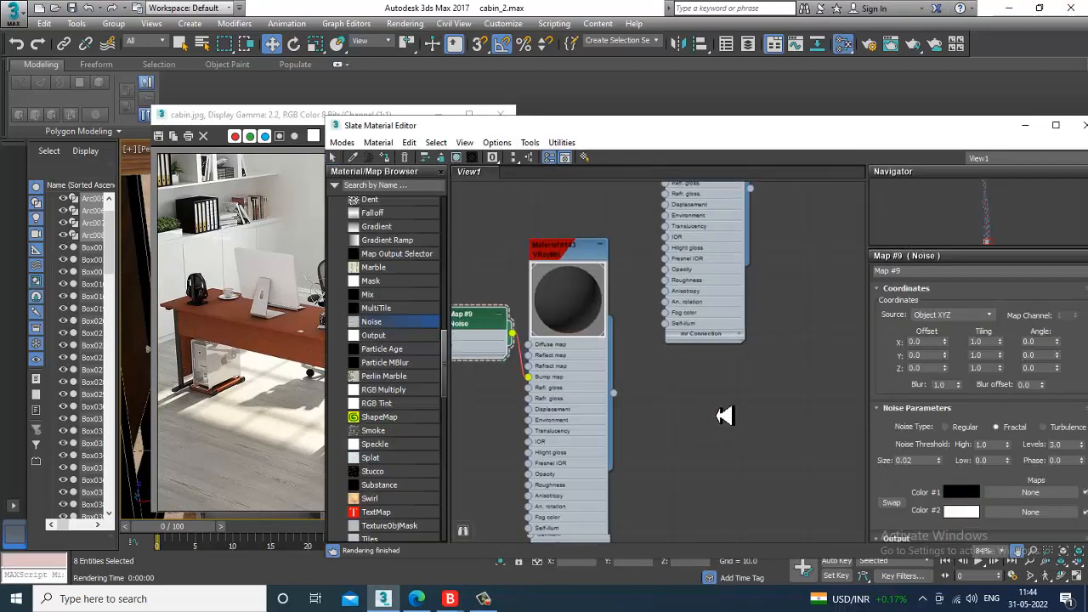
pyautogui.moveTo(724, 416); pyautogui.dragTo(694, 289, button='middle')
pyautogui.moveTo(441, 383); pyautogui.dragTo(494, 304)
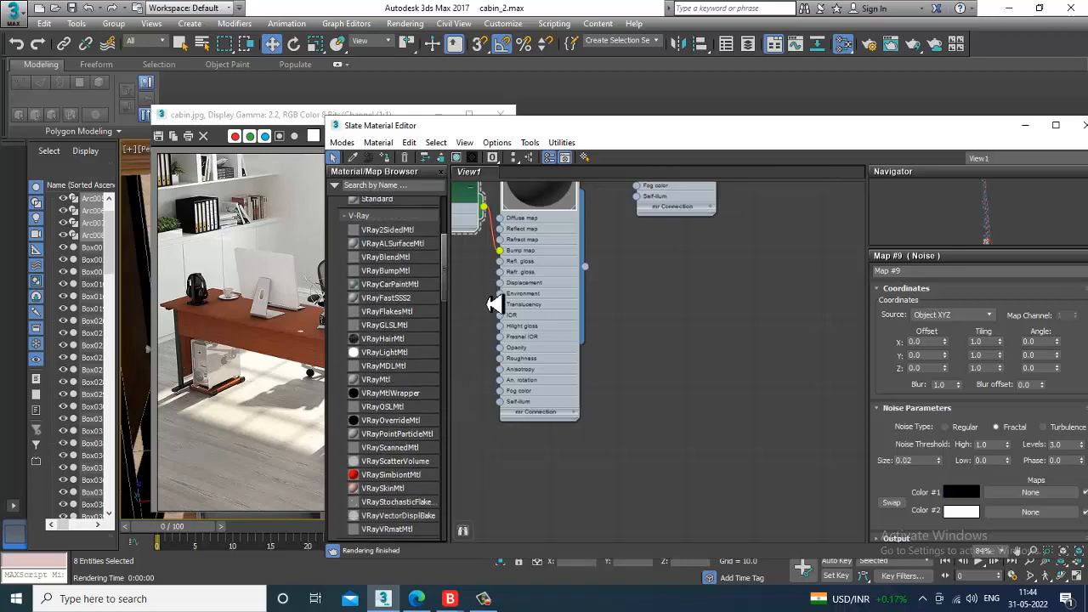
pyautogui.moveTo(400, 387); pyautogui.dragTo(758, 279)
pyautogui.doubleClick(757, 272)
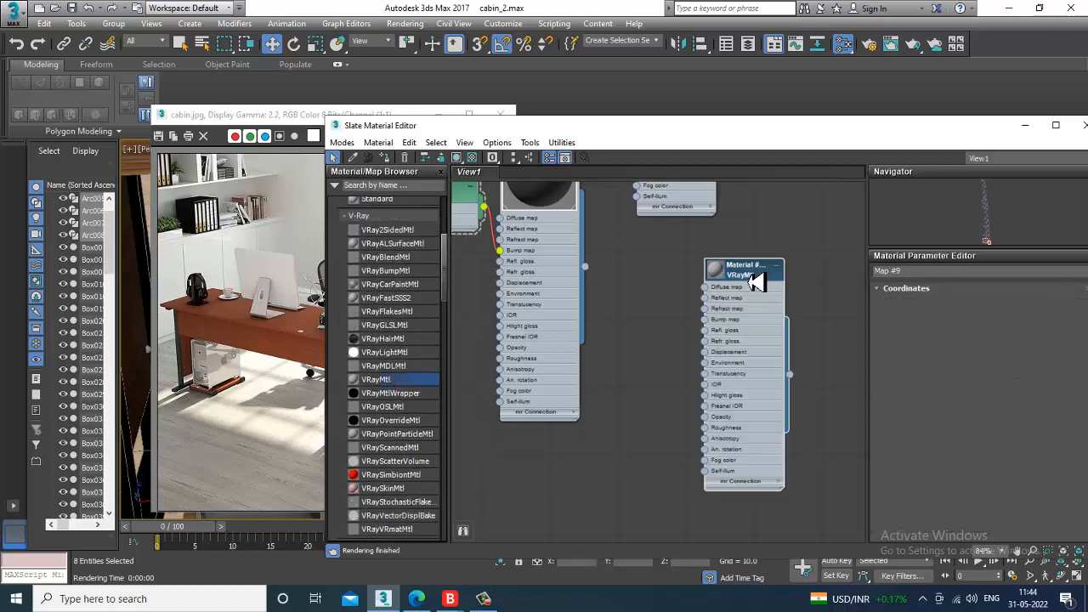
# Give the new material a black diffuse colour and a reflection max depth of 8, and assign it to the selected casters
pyautogui.click(949, 305)
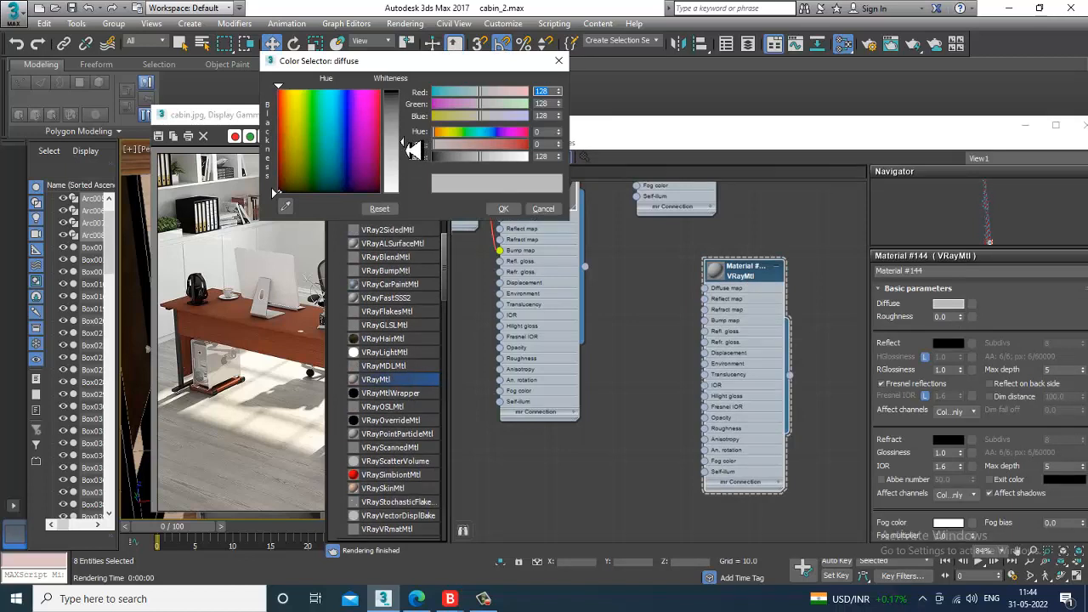
pyautogui.moveTo(412, 150); pyautogui.dragTo(406, 95)
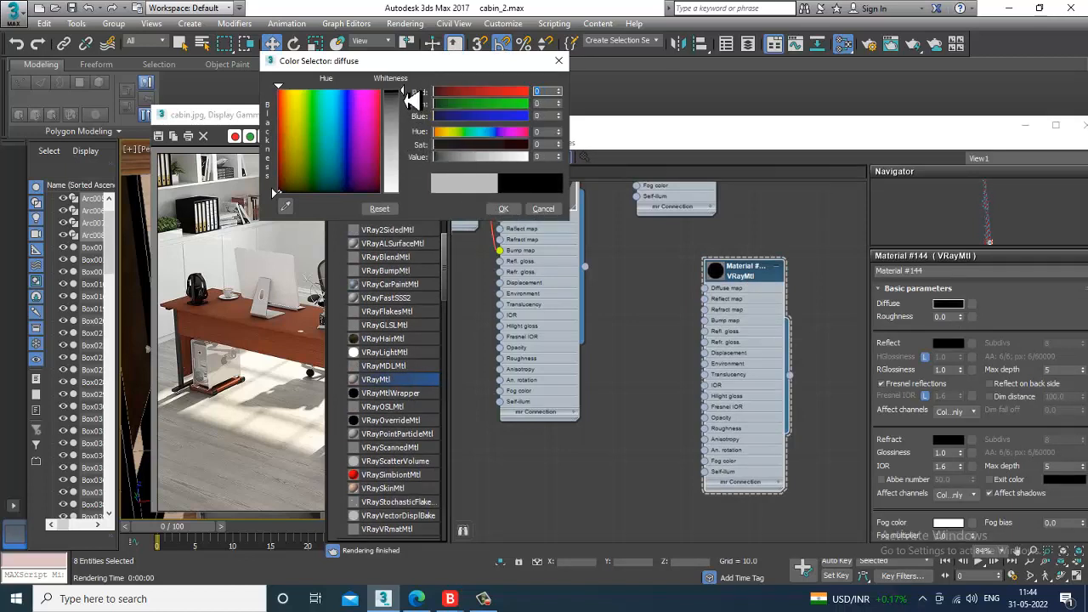
pyautogui.click(503, 209)
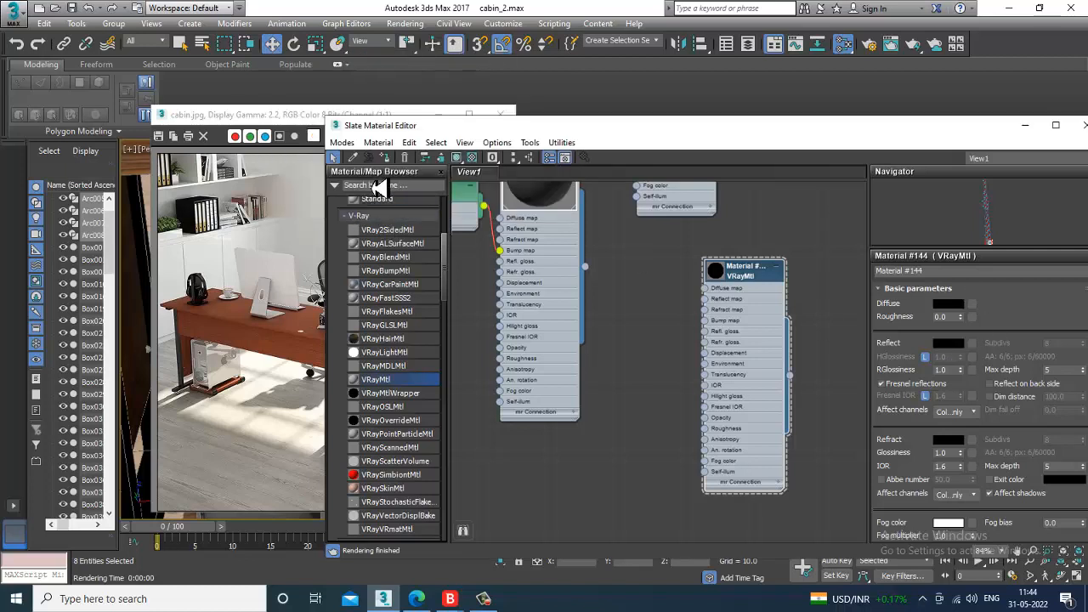
pyautogui.click(456, 157)
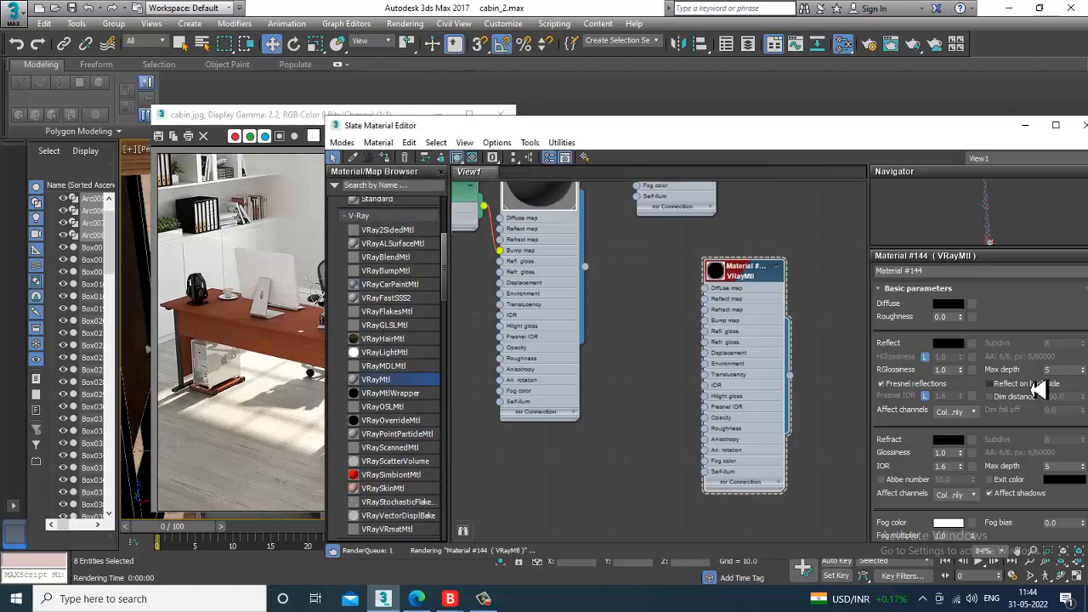
pyautogui.moveTo(1065, 371); pyautogui.dragTo(869, 362)
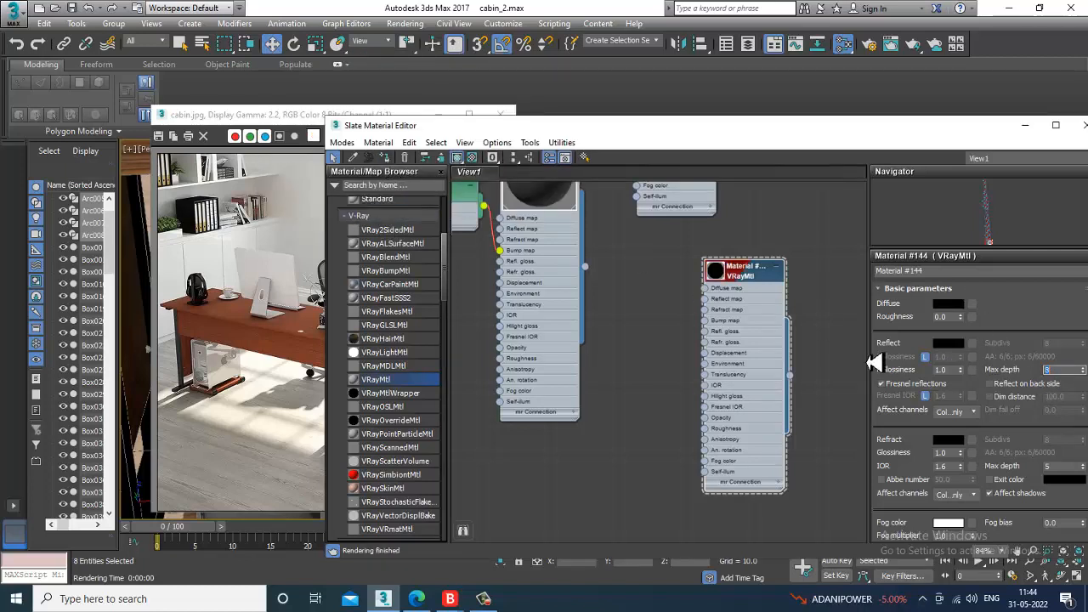
pyautogui.click(1084, 125)
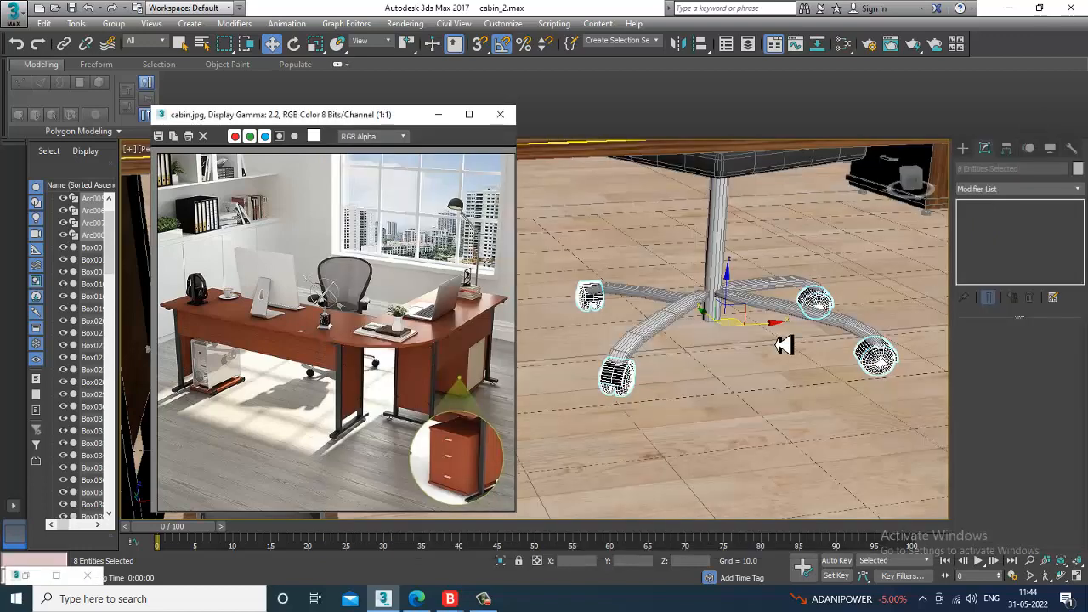
# Clear the selection and compare the armillary sphere ornament on the desk with the reference image up close
pyautogui.scroll(-10, 782, 342)
pyautogui.click(752, 407)
pyautogui.scroll(10, 729, 357)
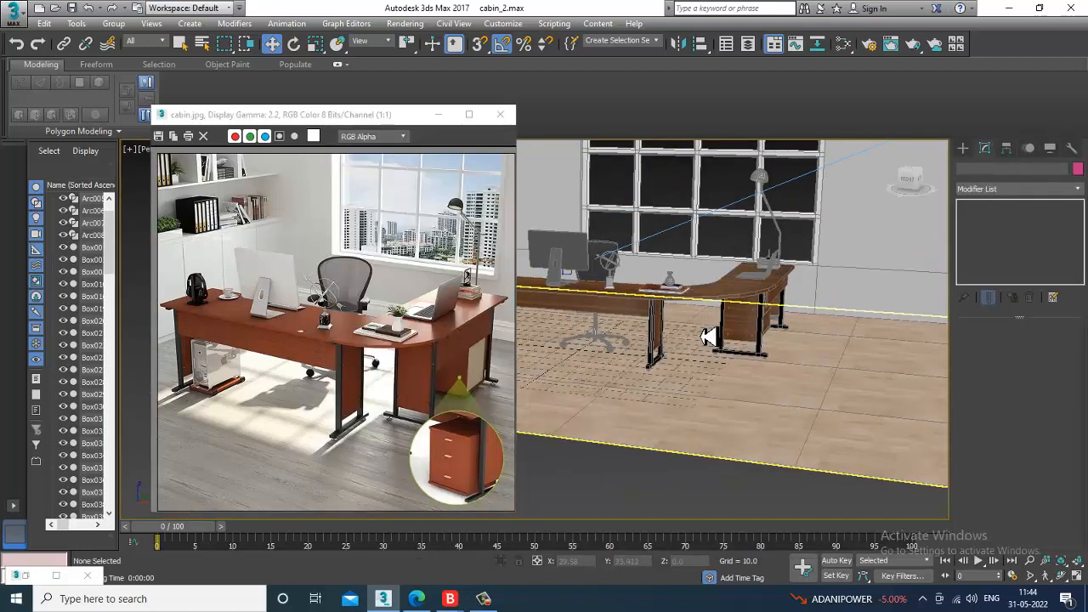
pyautogui.scroll(6, 667, 355)
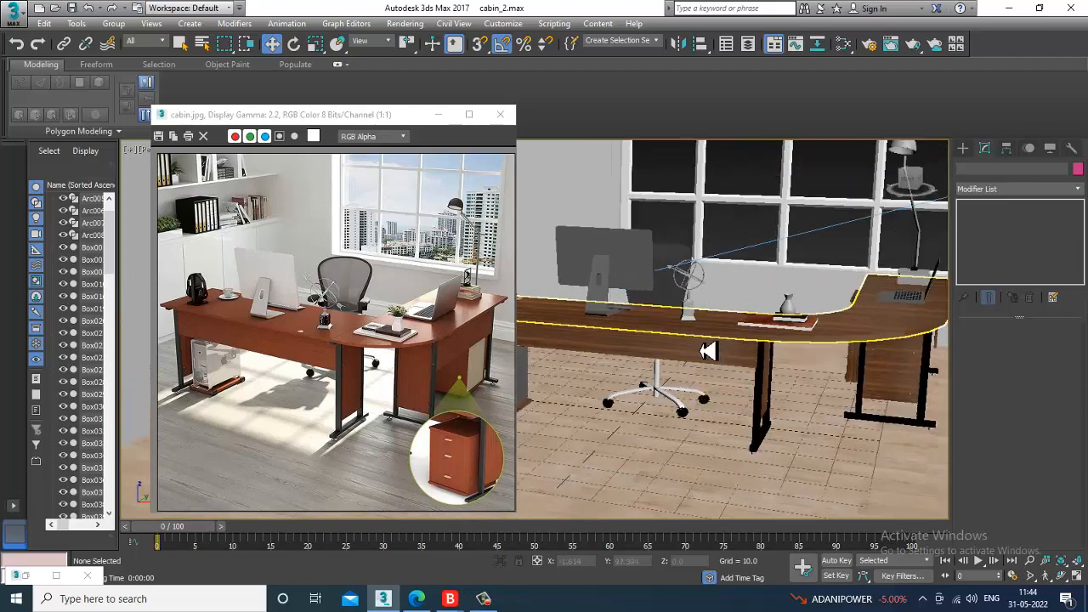
pyautogui.moveTo(787, 340); pyautogui.dragTo(705, 323, button='middle')
pyautogui.scroll(-3, 732, 363)
pyautogui.click(320, 345)
pyautogui.scroll(2, 319, 345)
pyautogui.keyDown('alt'); pyautogui.moveTo(766, 374); pyautogui.dragTo(688, 376, button='middle'); pyautogui.keyUp('alt')
pyautogui.scroll(5, 706, 370)
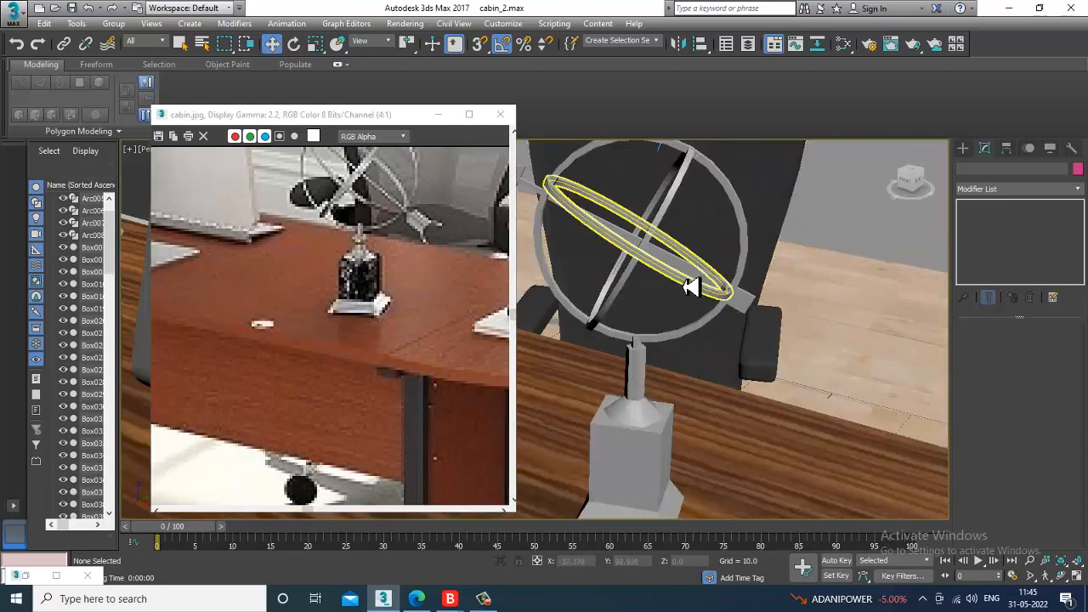
# Select the armillary sphere ornament's rings, central arrow and stem, leaving out the block base
pyautogui.click(690, 288)
pyautogui.keyDown('ctrl'); pyautogui.click(750, 235); pyautogui.keyUp('ctrl')
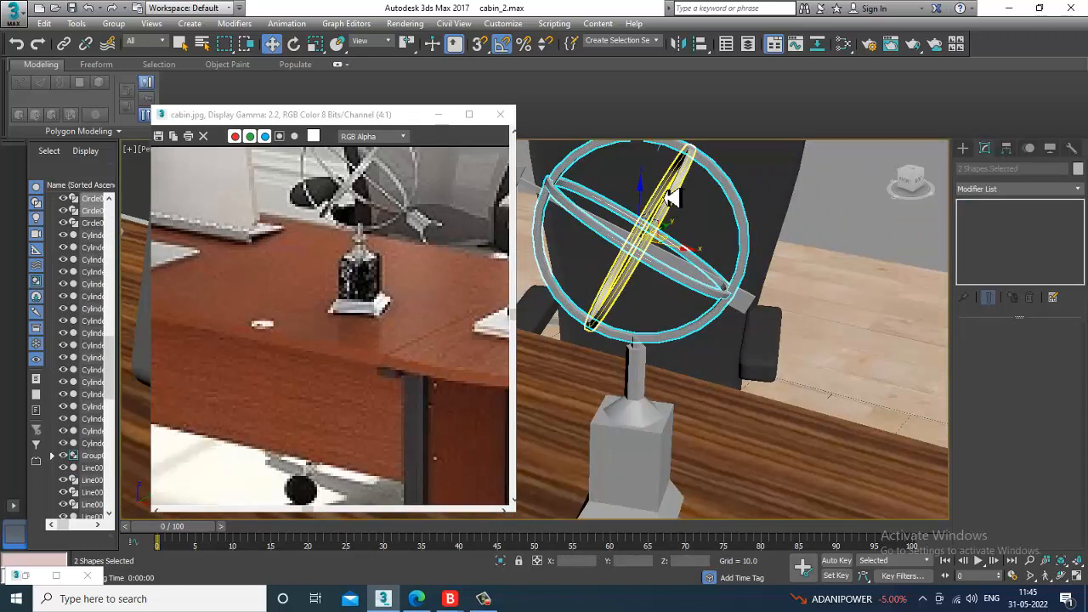
pyautogui.keyDown('ctrl'); pyautogui.click(672, 197); pyautogui.keyUp('ctrl')
pyautogui.keyDown('ctrl'); pyautogui.click(753, 306); pyautogui.keyUp('ctrl')
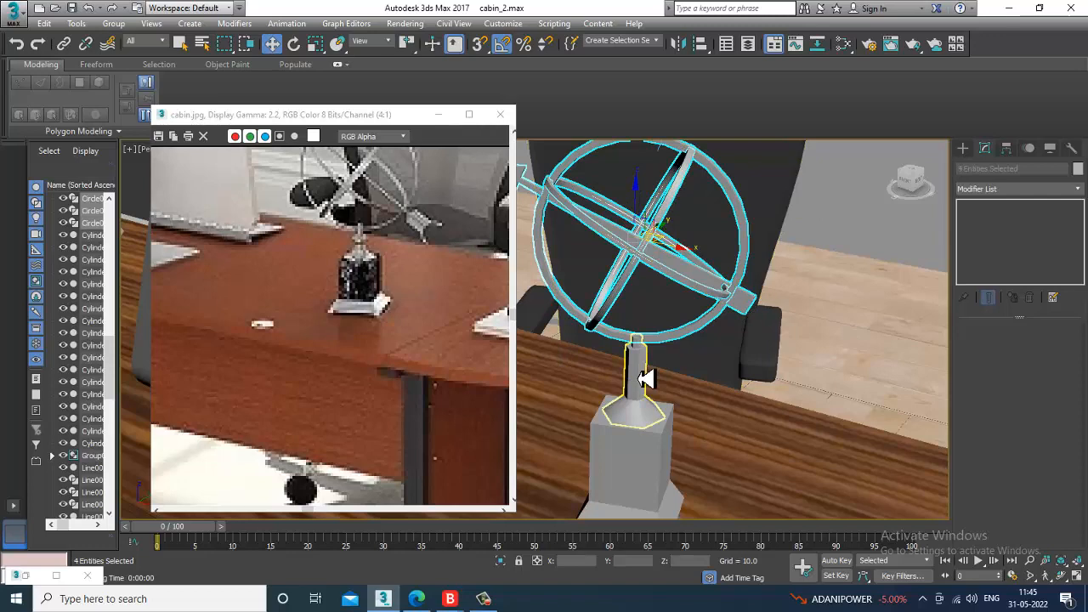
pyautogui.keyDown('ctrl'); pyautogui.click(645, 378); pyautogui.keyUp('ctrl')
pyautogui.keyDown('alt'); pyautogui.moveTo(719, 417); pyautogui.dragTo(786, 339, button='middle'); pyautogui.keyUp('alt')
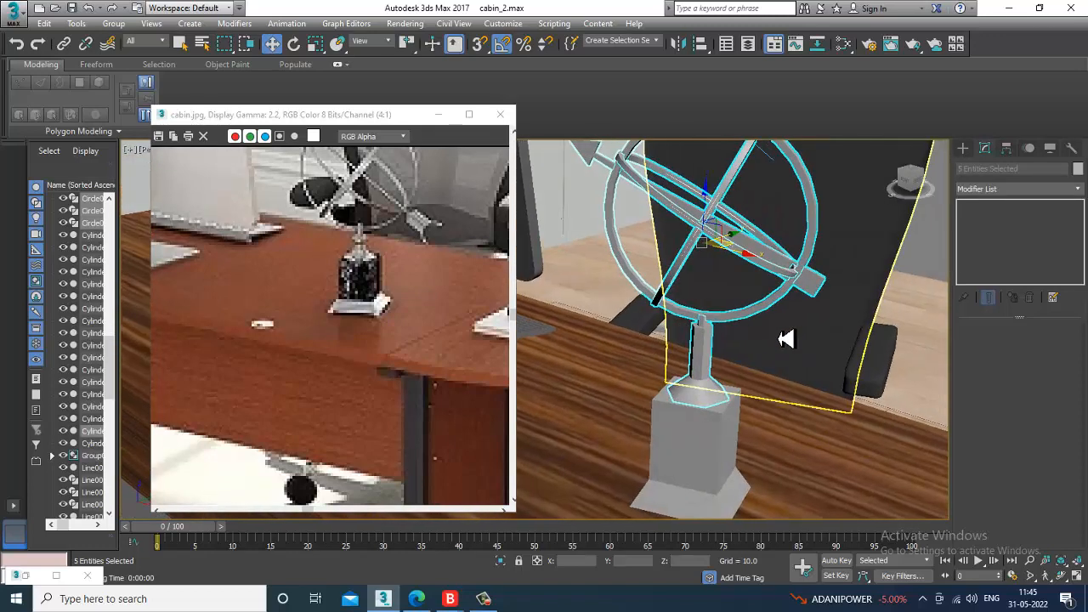
# Add another VRayMtl in an empty area below the existing materials and show its parameters
pyautogui.press('m')
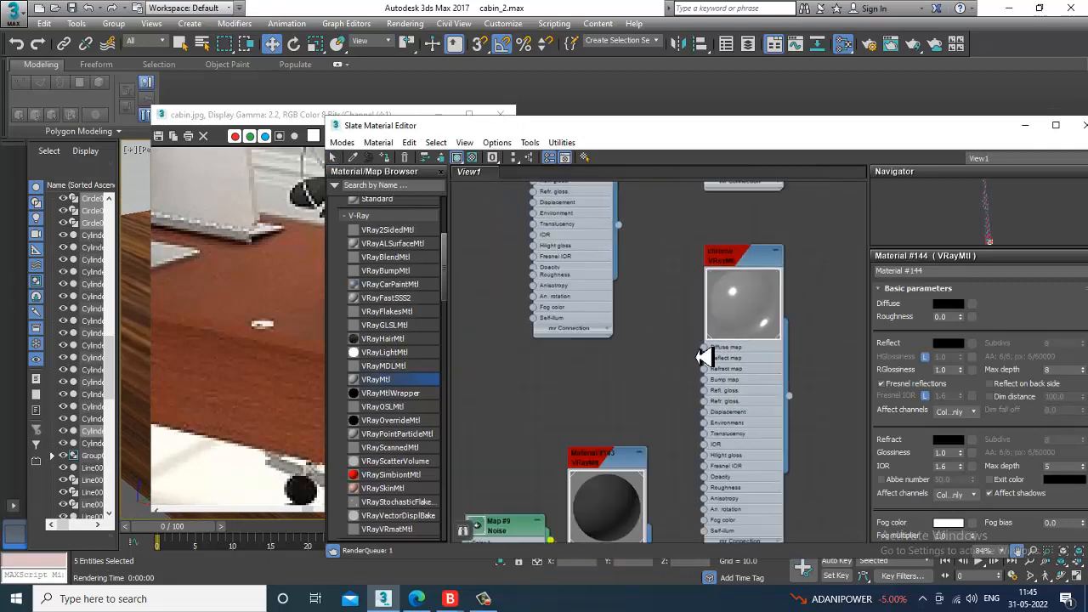
pyautogui.moveTo(755, 492); pyautogui.dragTo(741, 217, button='middle')
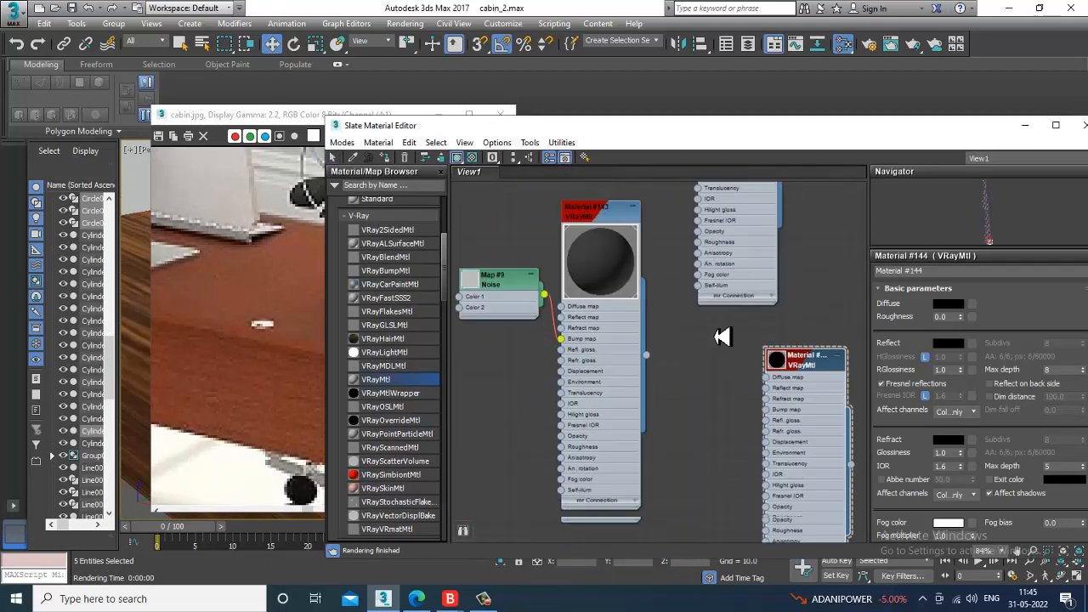
pyautogui.moveTo(732, 514); pyautogui.dragTo(718, 292, button='middle')
pyautogui.moveTo(717, 462); pyautogui.dragTo(721, 323, button='middle')
pyautogui.moveTo(536, 297); pyautogui.dragTo(626, 222)
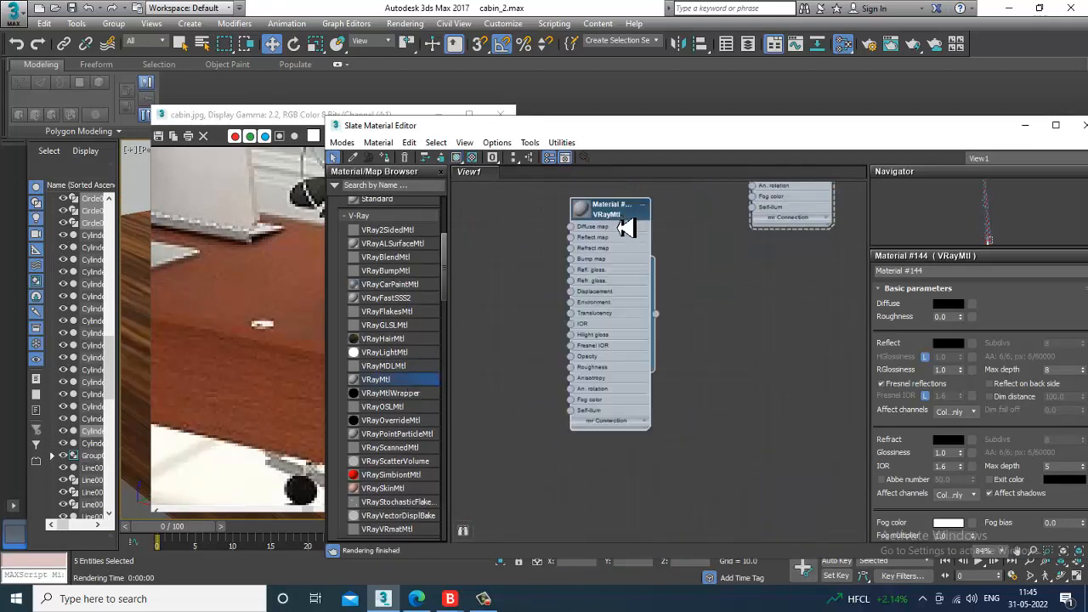
pyautogui.moveTo(697, 284); pyautogui.dragTo(709, 367, button='middle')
pyautogui.doubleClick(595, 296)
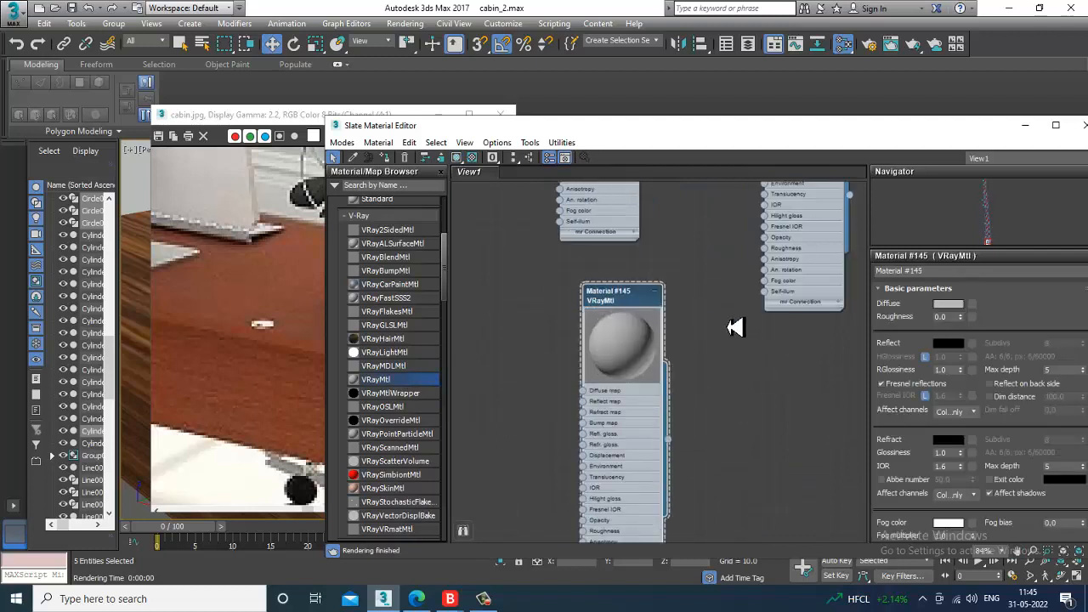
# Set the new ornament material's diffuse colour to white
pyautogui.scroll(1, 729, 323)
pyautogui.click(938, 307)
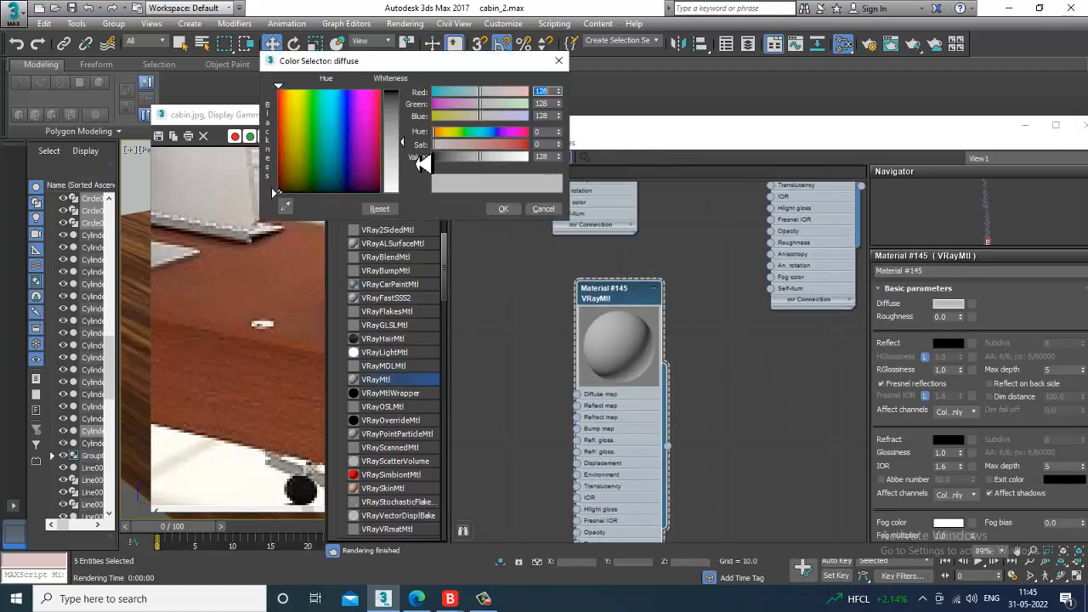
pyautogui.moveTo(404, 142)
pyautogui.mouseDown()
pyautogui.moveTo(409, 162)
pyautogui.moveTo(417, 119)
pyautogui.moveTo(416, 194)
pyautogui.mouseUp()
pyautogui.click(503, 209)
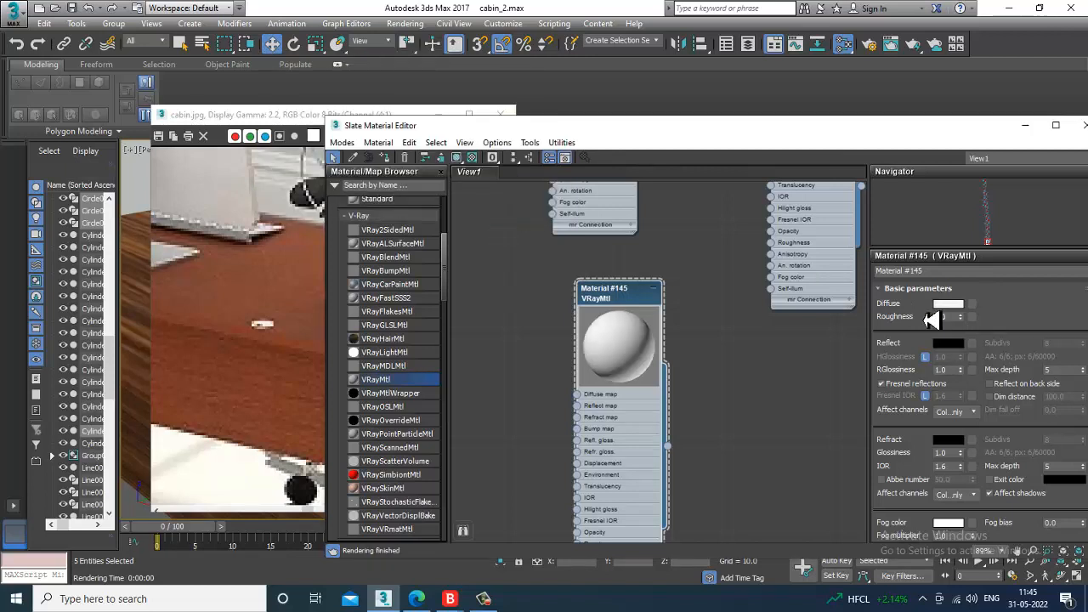
# Set the ornament material's reflection colour to light grey 206 and lower its reflection glossiness to about 0.65
pyautogui.click(949, 342)
pyautogui.moveTo(413, 102); pyautogui.dragTo(417, 194)
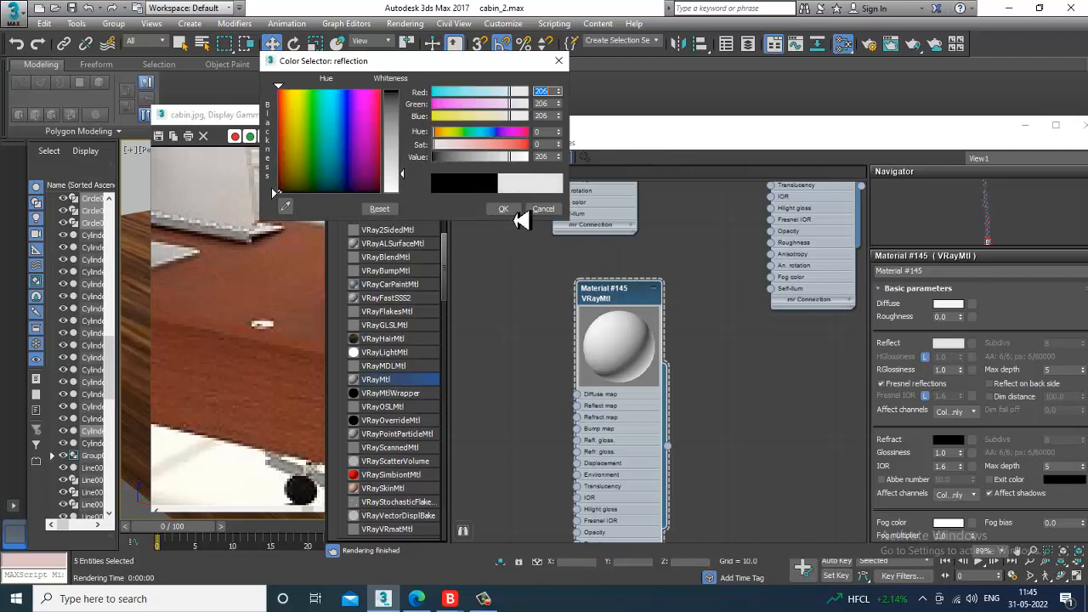
pyautogui.click(503, 209)
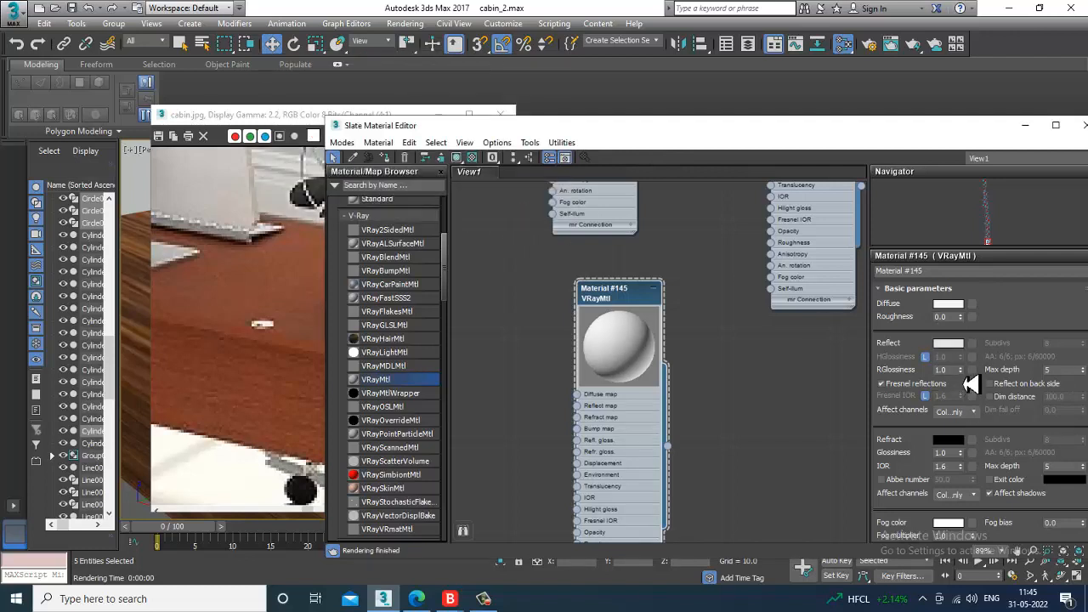
pyautogui.moveTo(961, 371); pyautogui.dragTo(966, 391)
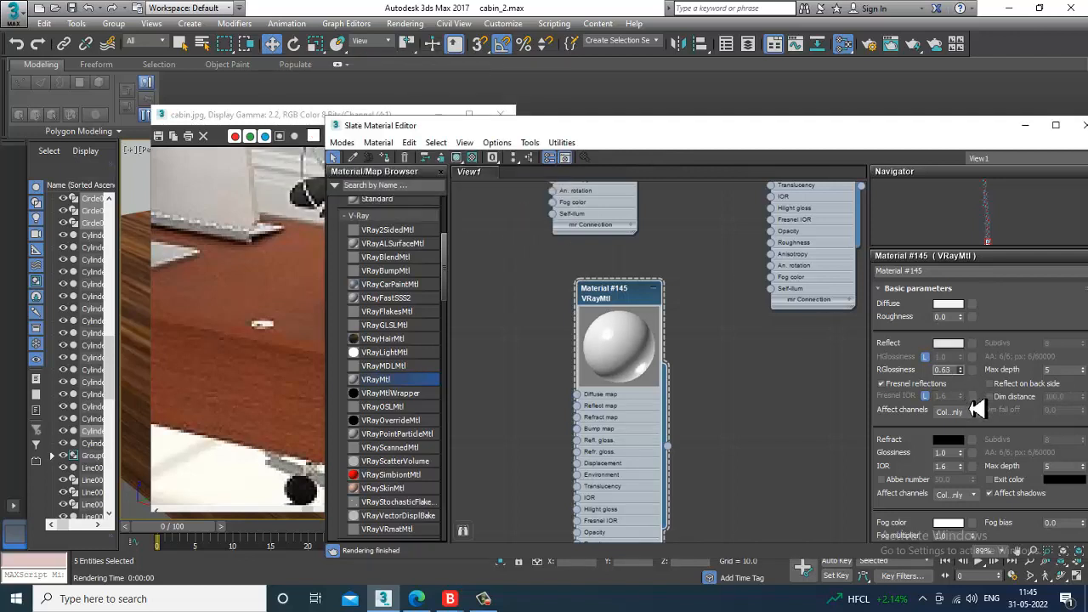
# Unlock the ornament material's Fresnel IOR and raise it to 37.6, lower reflection glossiness to 0.41, and assign it to the selected parts
pyautogui.click(926, 397)
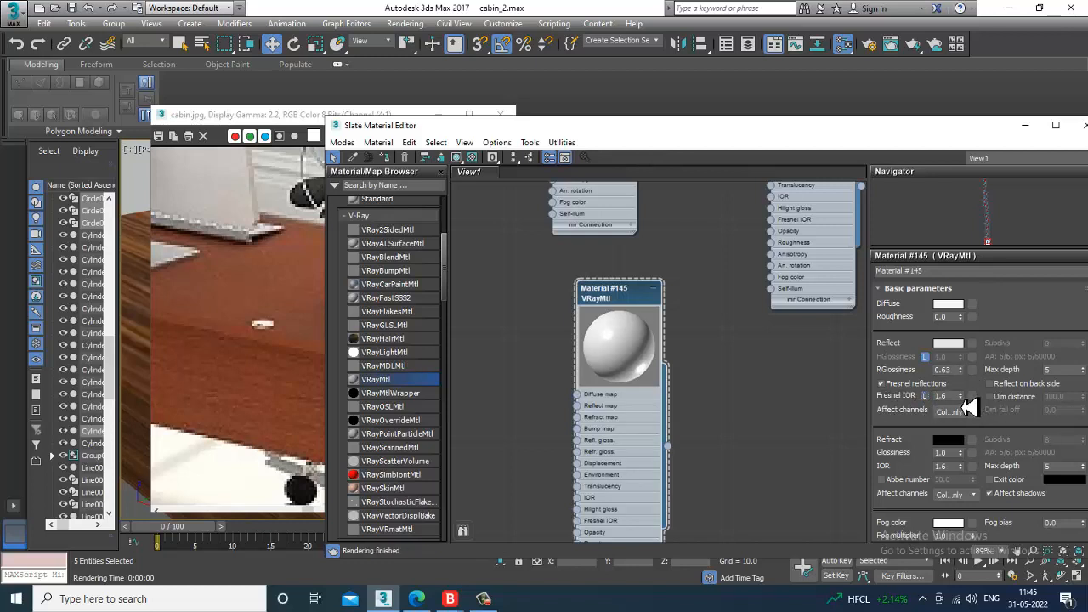
pyautogui.moveTo(967, 400); pyautogui.dragTo(987, 253)
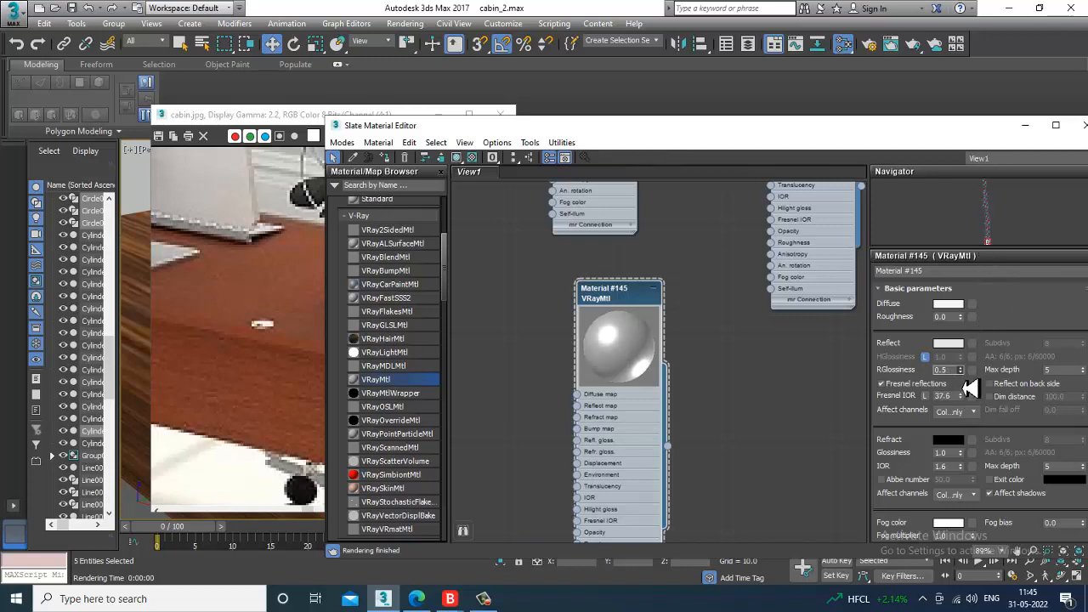
pyautogui.moveTo(983, 380); pyautogui.dragTo(990, 398)
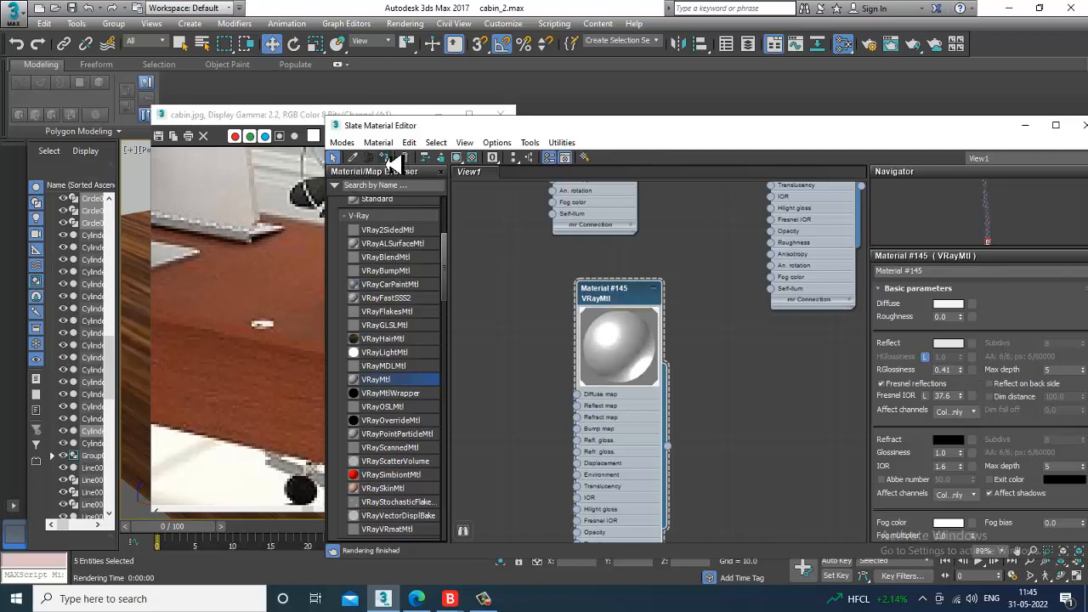
pyautogui.click(457, 157)
pyautogui.click(1026, 126)
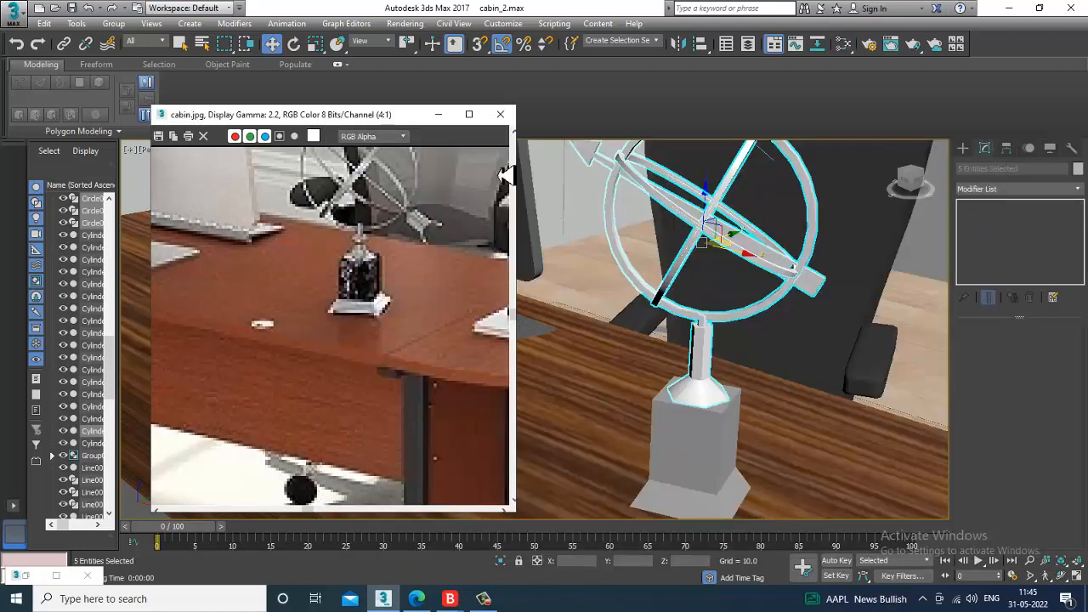
# Switch the V-Ray system render settings to Expert mode, run a test render and close the frame buffer
pyautogui.click(404, 23)
pyautogui.click(467, 97)
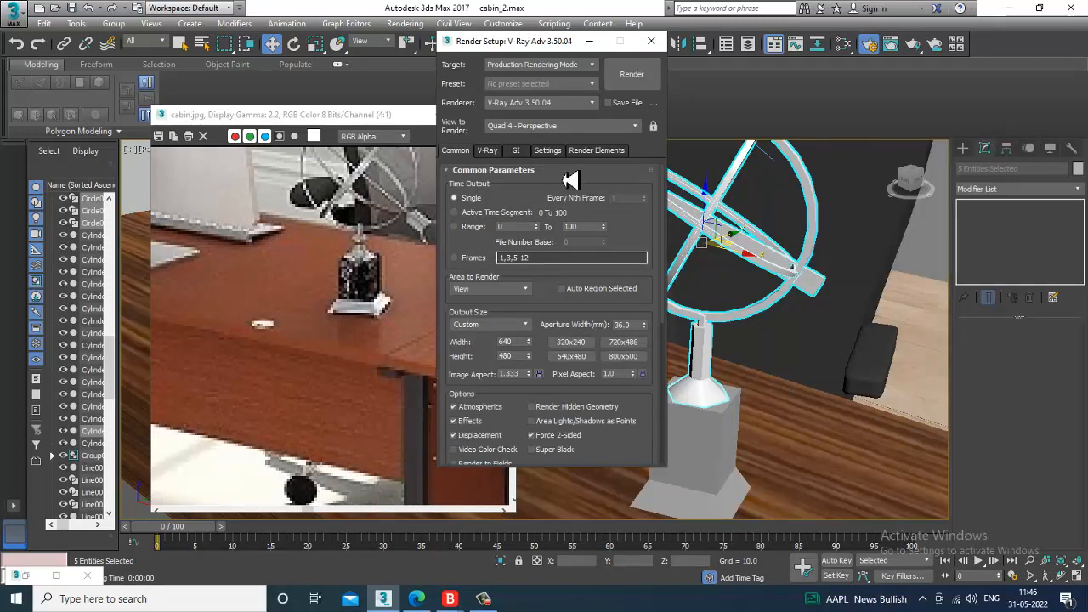
pyautogui.click(551, 151)
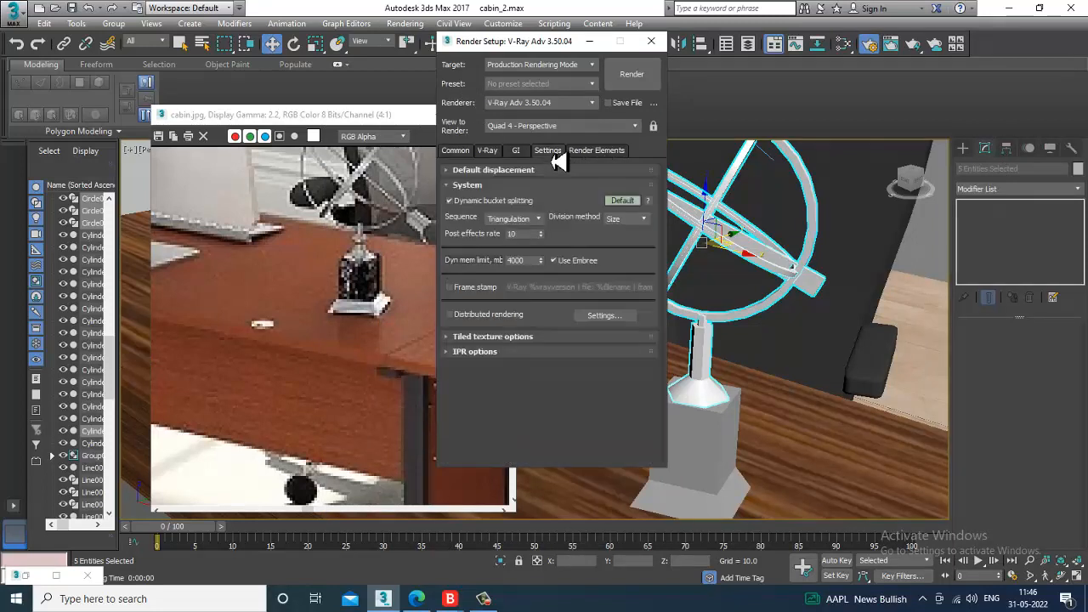
pyautogui.click(497, 338)
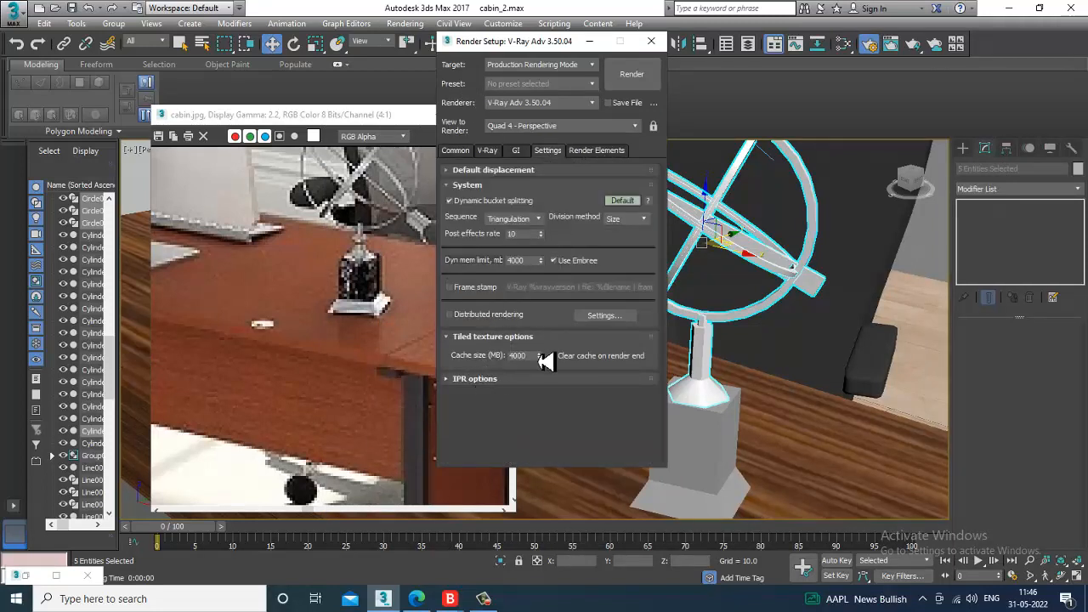
pyautogui.click(623, 204)
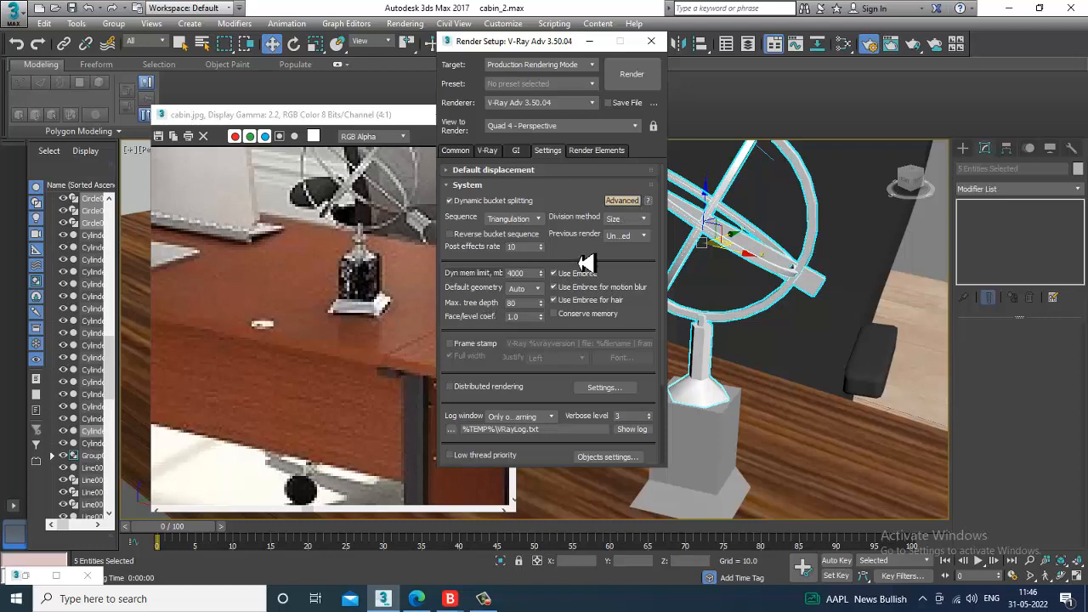
pyautogui.click(629, 201)
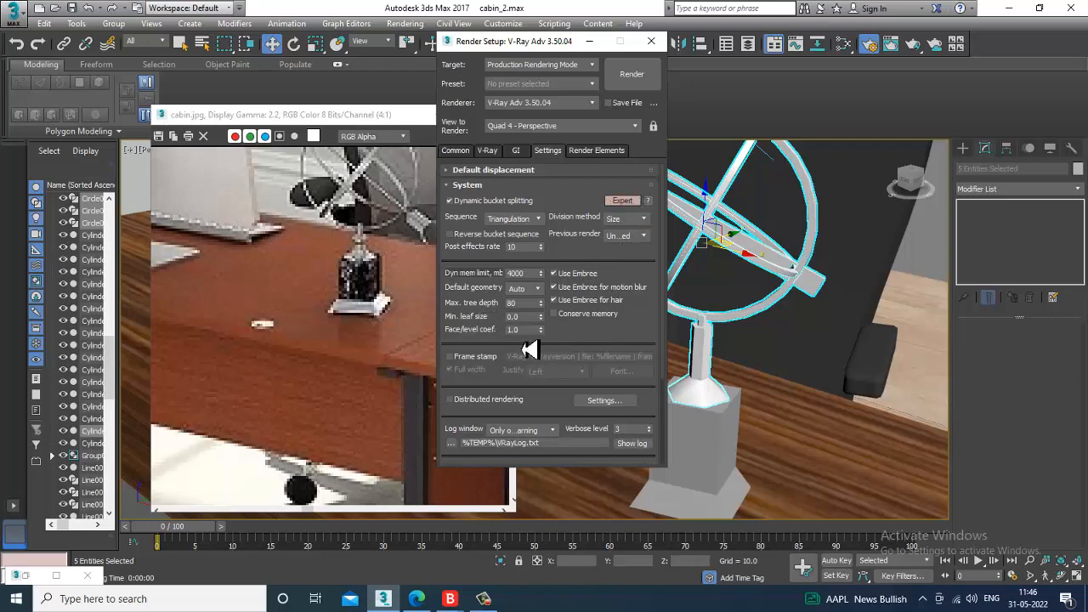
pyautogui.moveTo(529, 350); pyautogui.dragTo(531, 174)
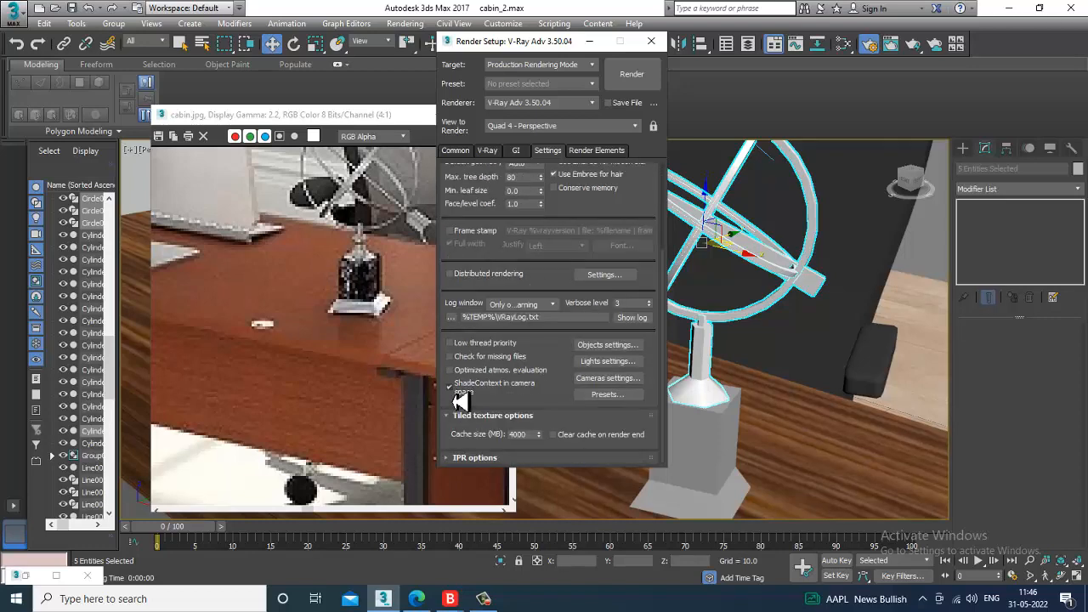
pyautogui.click(651, 75)
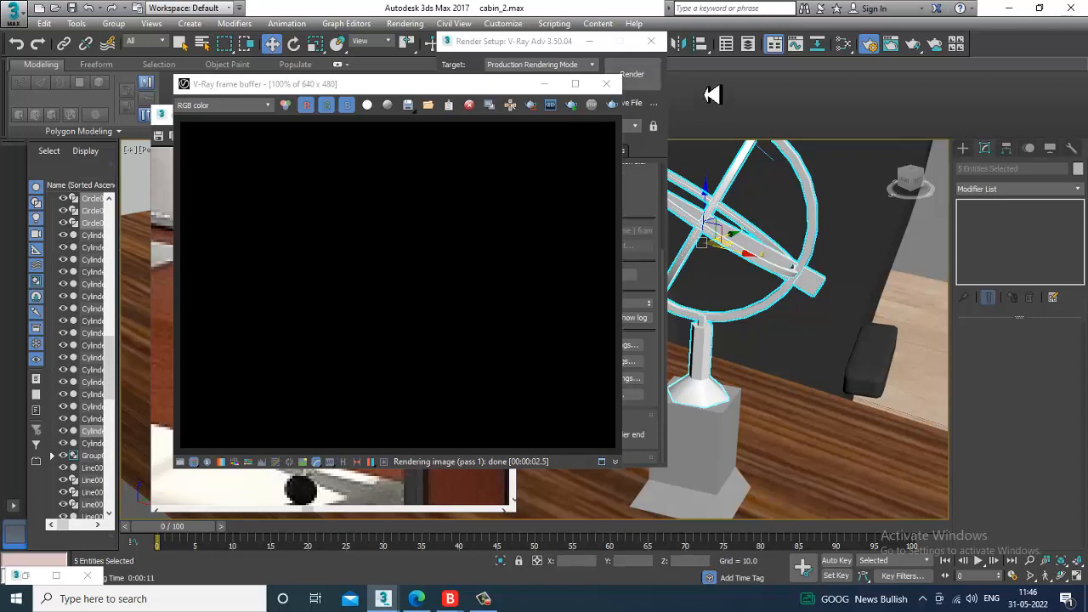
pyautogui.click(606, 83)
# Set the primary GI engine to Irradiance map, start another test render, and stop it
pyautogui.click(488, 150)
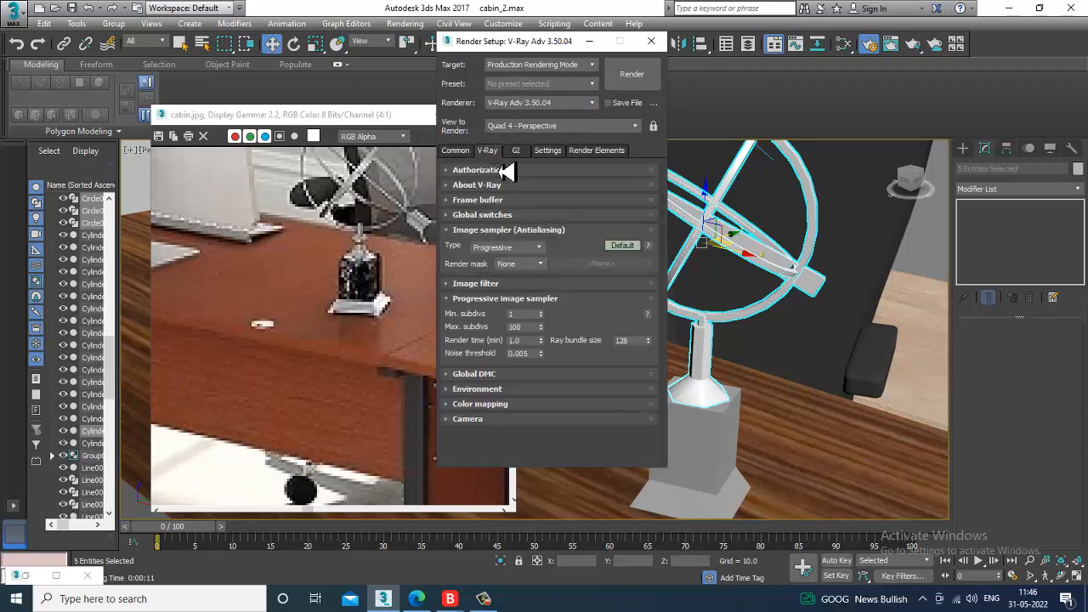
pyautogui.click(519, 153)
pyautogui.click(555, 218)
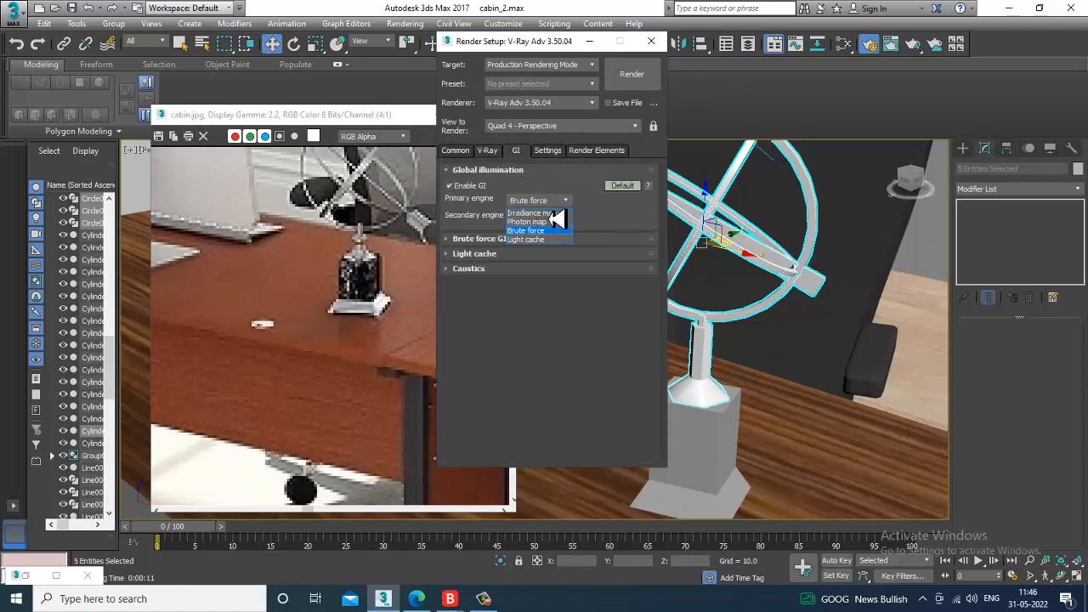
pyautogui.click(557, 224)
pyautogui.click(633, 78)
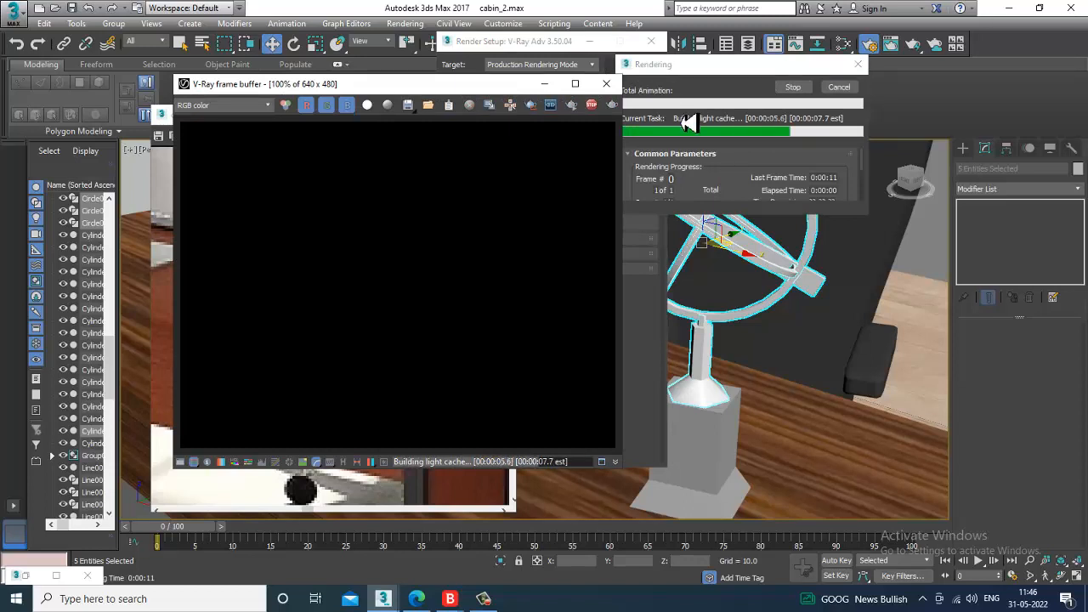
pyautogui.click(591, 105)
pyautogui.click(606, 83)
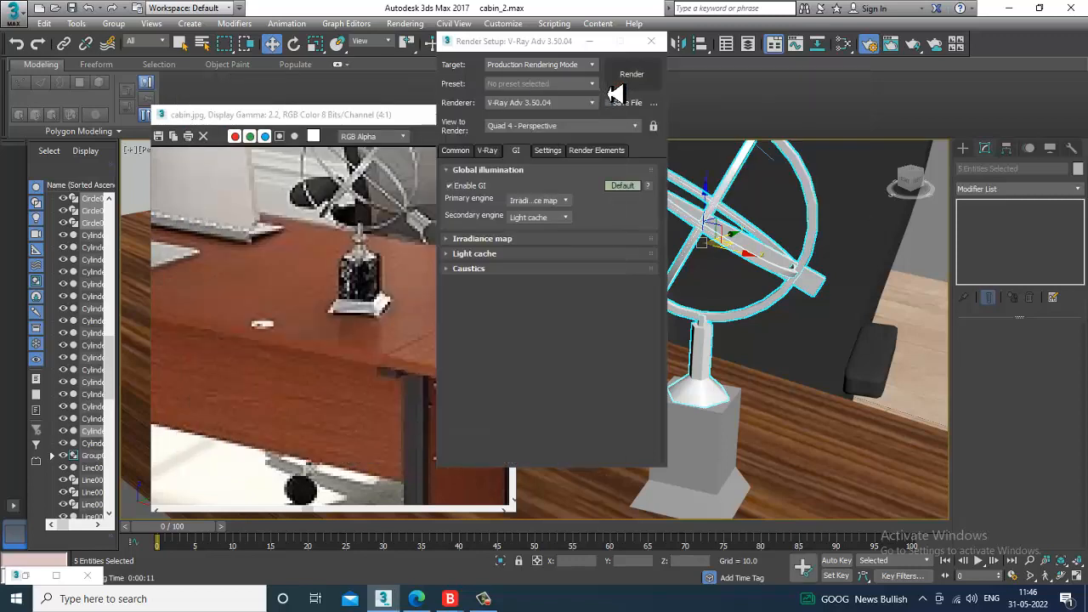
pyautogui.click(651, 41)
# Select all objects in the scene and convert them to Editable Poly
pyautogui.scroll(-4, 778, 330)
pyautogui.moveTo(778, 330); pyautogui.dragTo(684, 318, button='middle')
pyautogui.moveTo(683, 318)
pyautogui.keyDown('alt'); pyautogui.mouseDown(button='middle')
pyautogui.moveTo(737, 320)
pyautogui.moveTo(665, 335)
pyautogui.moveTo(676, 332)
pyautogui.mouseUp(button='middle'); pyautogui.keyUp('alt')
pyautogui.scroll(4, 670, 329)
pyautogui.hotkey('ctrl', 'a')
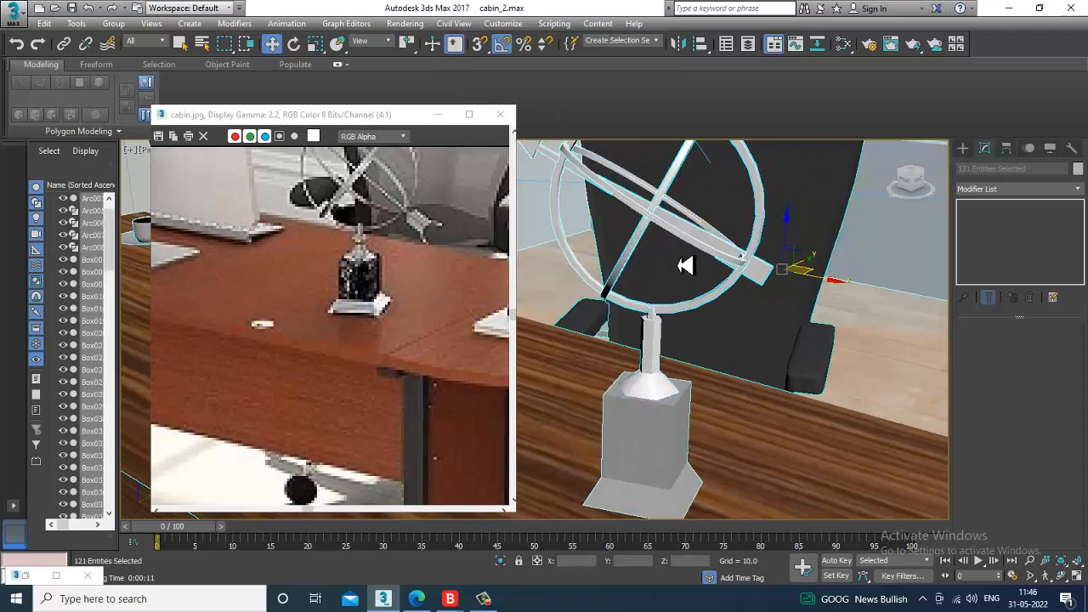
pyautogui.rightClick(669, 235)
pyautogui.moveTo(749, 375)
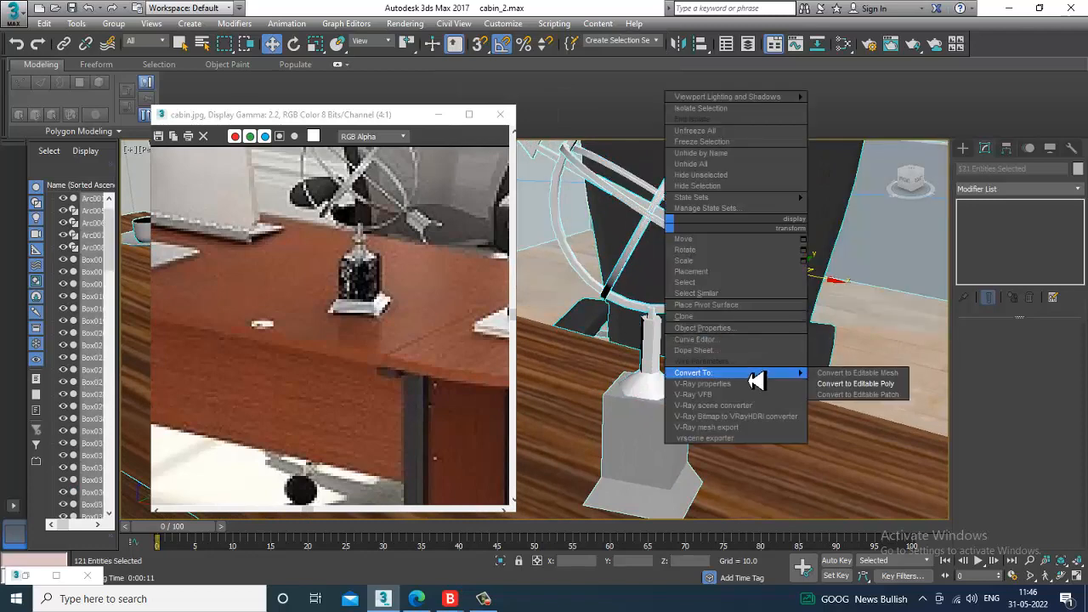
pyautogui.click(890, 388)
# Select the ornament's block base and add a new VRayMtl beside the ornament's metal material
pyautogui.click(653, 432)
pyautogui.scroll(-5, 671, 432)
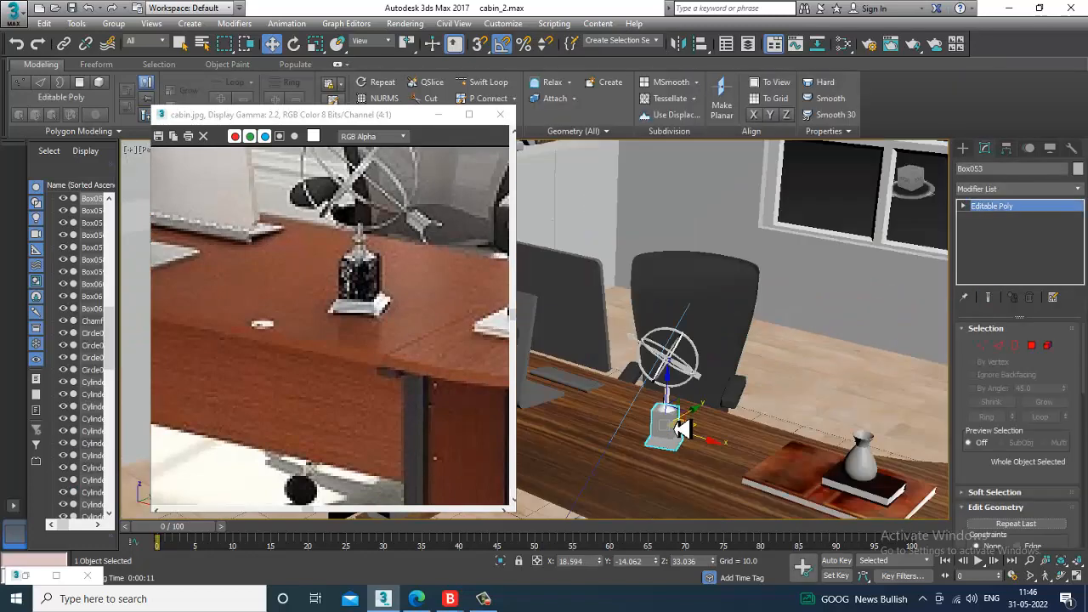
pyautogui.keyDown('alt'); pyautogui.moveTo(777, 420); pyautogui.dragTo(756, 373, button='middle'); pyautogui.keyUp('alt')
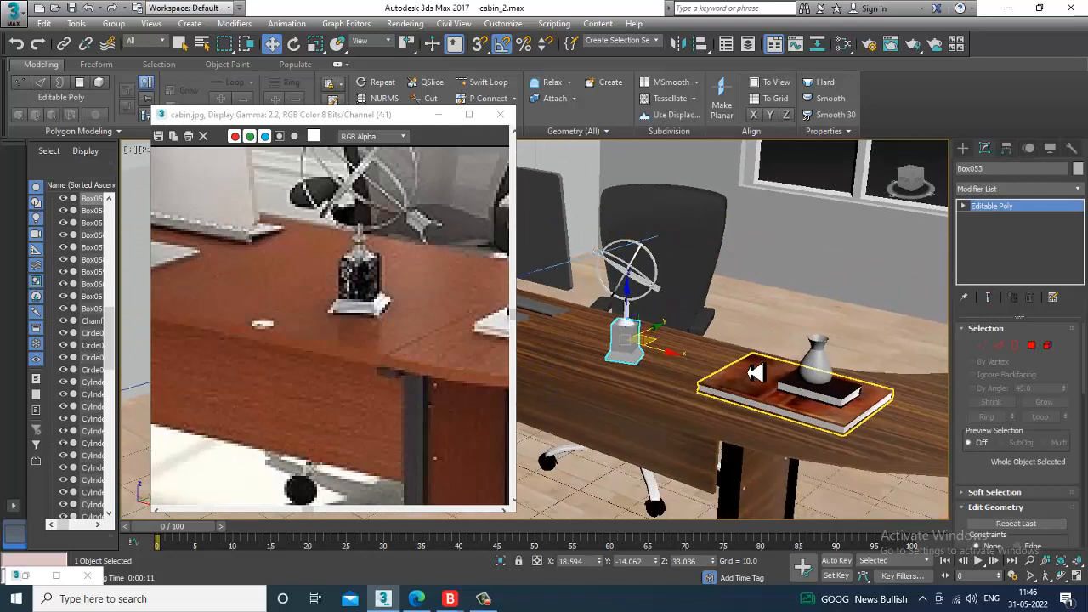
pyautogui.scroll(-6, 756, 373)
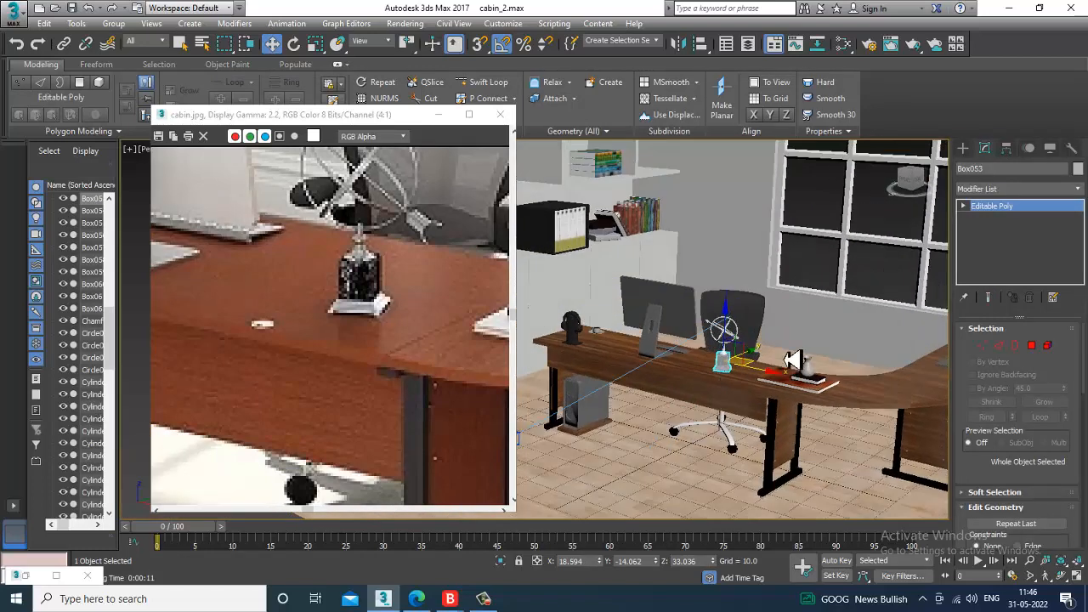
pyautogui.scroll(6, 783, 360)
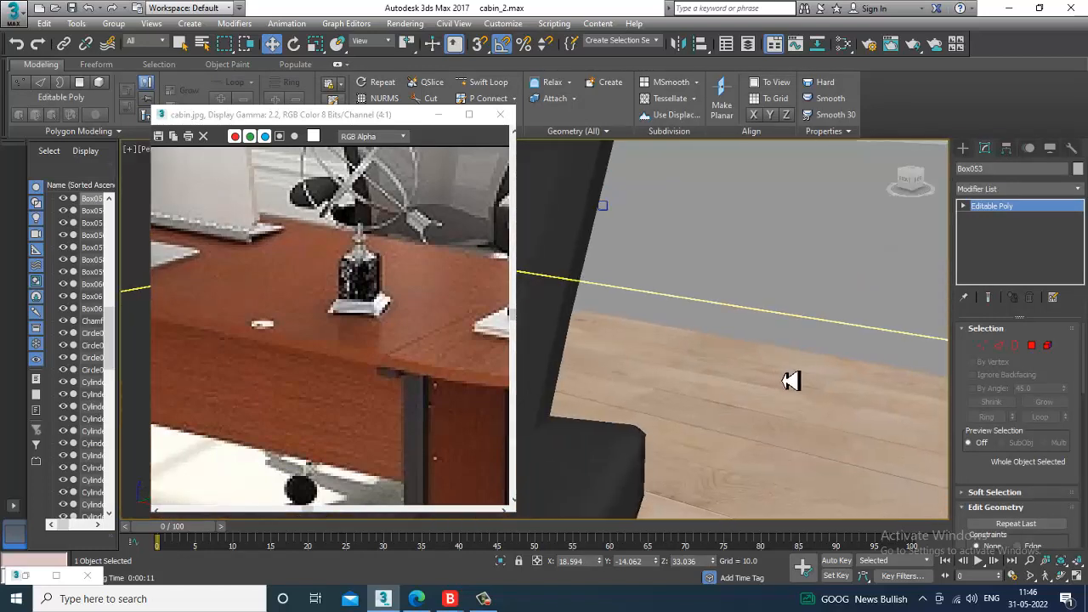
pyautogui.scroll(-4, 766, 377)
pyautogui.scroll(1, 742, 406)
pyautogui.scroll(2, 748, 407)
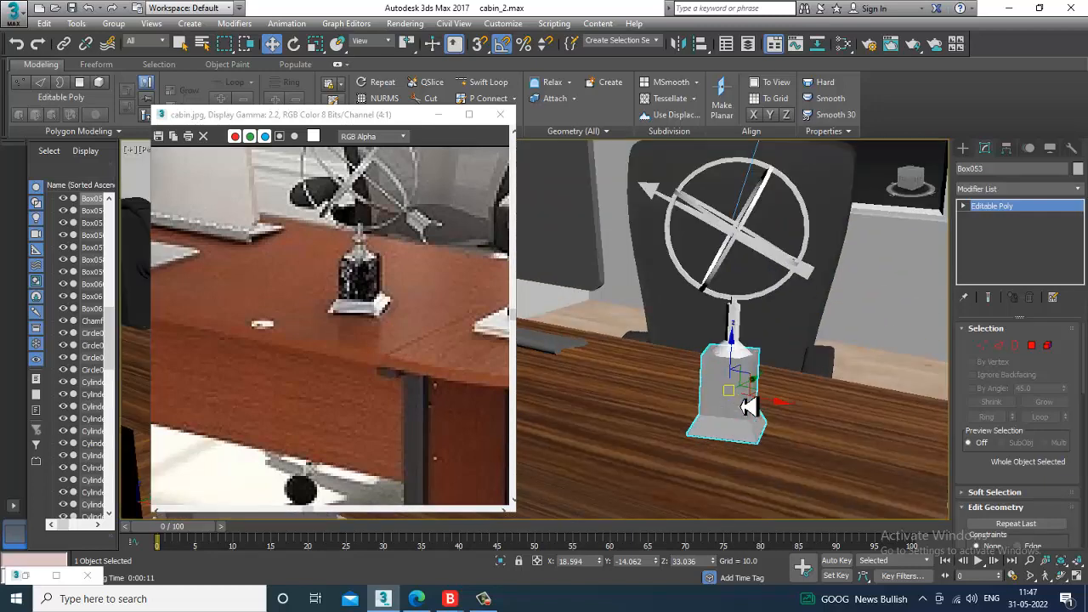
pyautogui.scroll(1, 748, 406)
pyautogui.press('m')
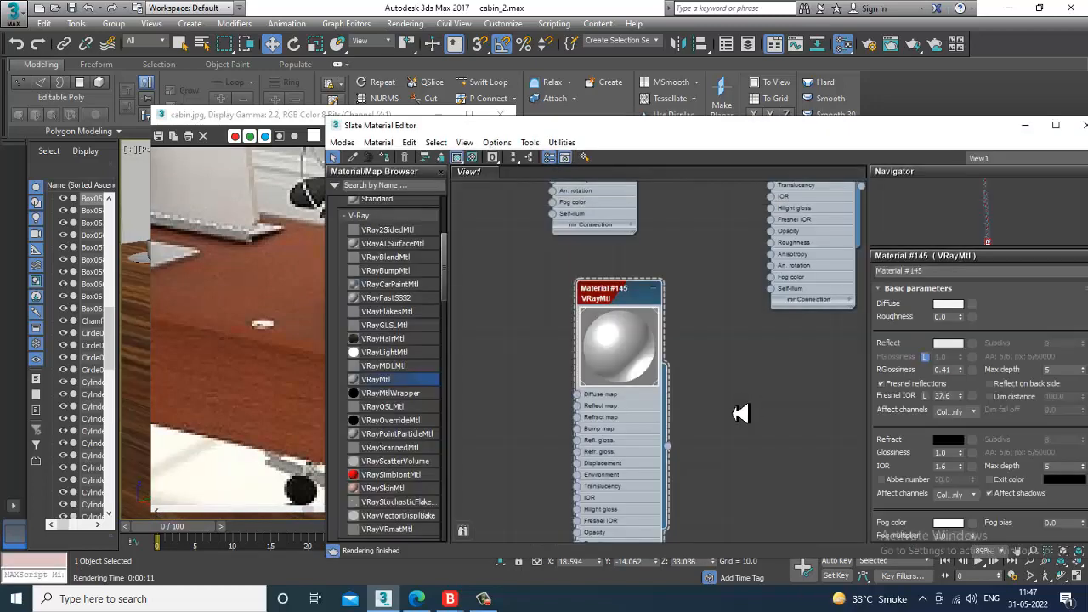
pyautogui.moveTo(372, 385); pyautogui.dragTo(755, 237)
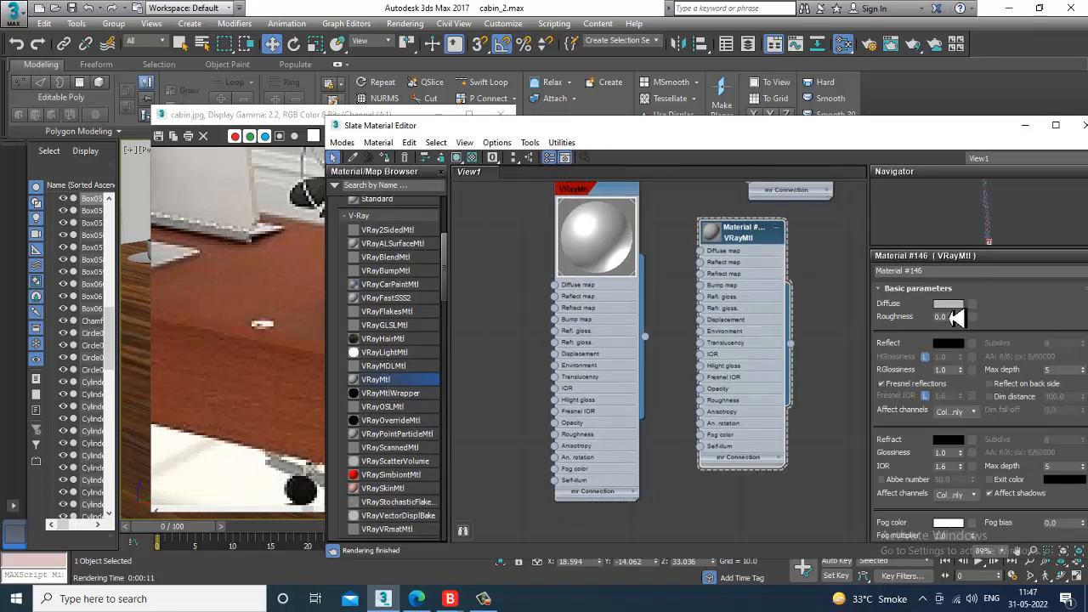
# Set the new material's diffuse colour to near-black 13 and assign it to the ornament's block base
pyautogui.click(950, 305)
pyautogui.moveTo(406, 162); pyautogui.dragTo(409, 106)
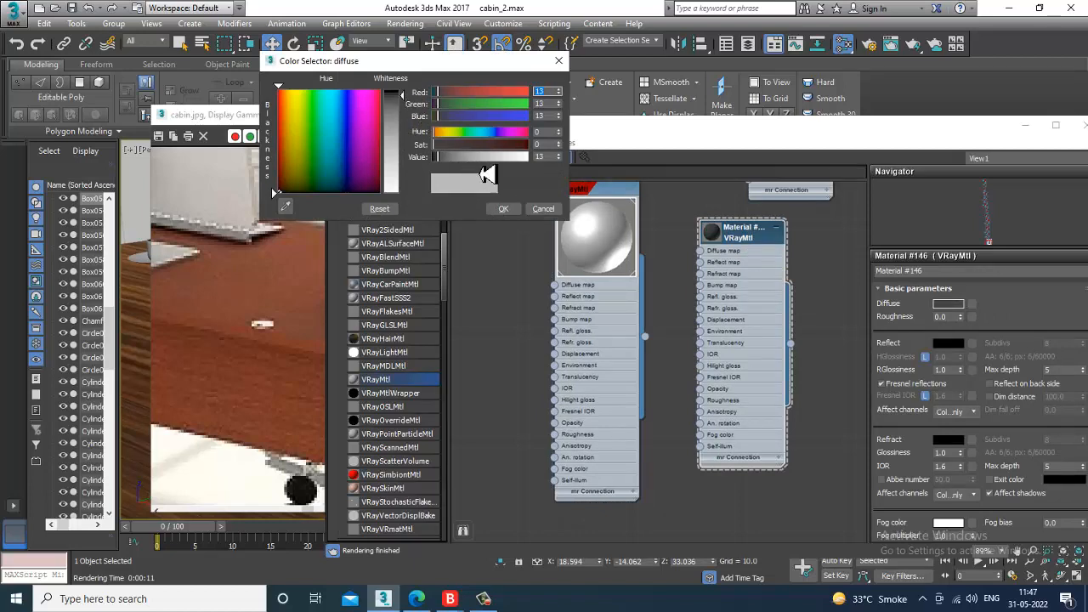
pyautogui.click(503, 208)
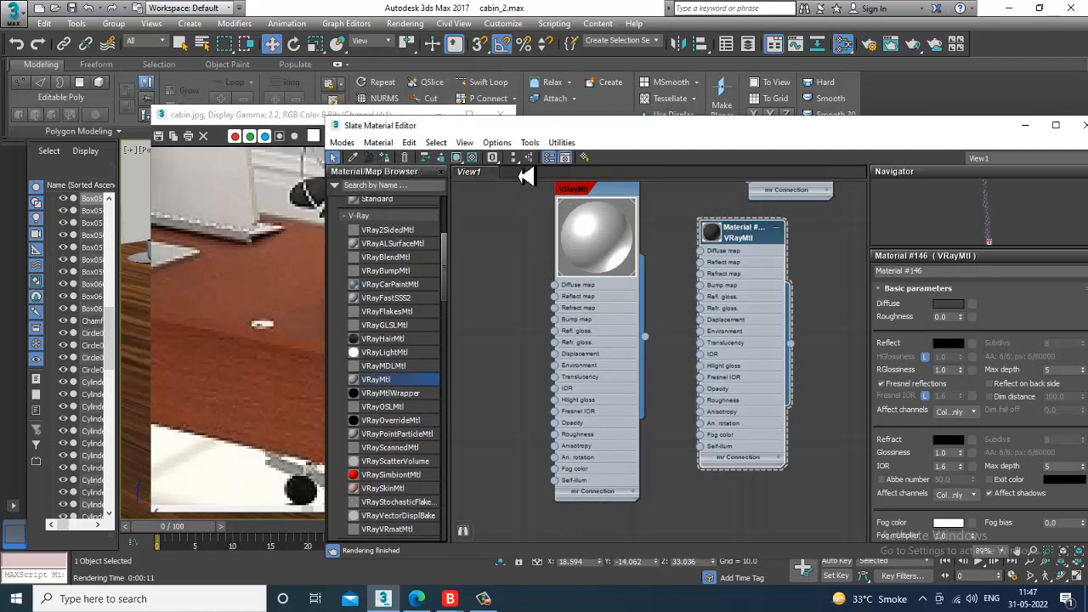
pyautogui.click(457, 158)
pyautogui.click(1025, 126)
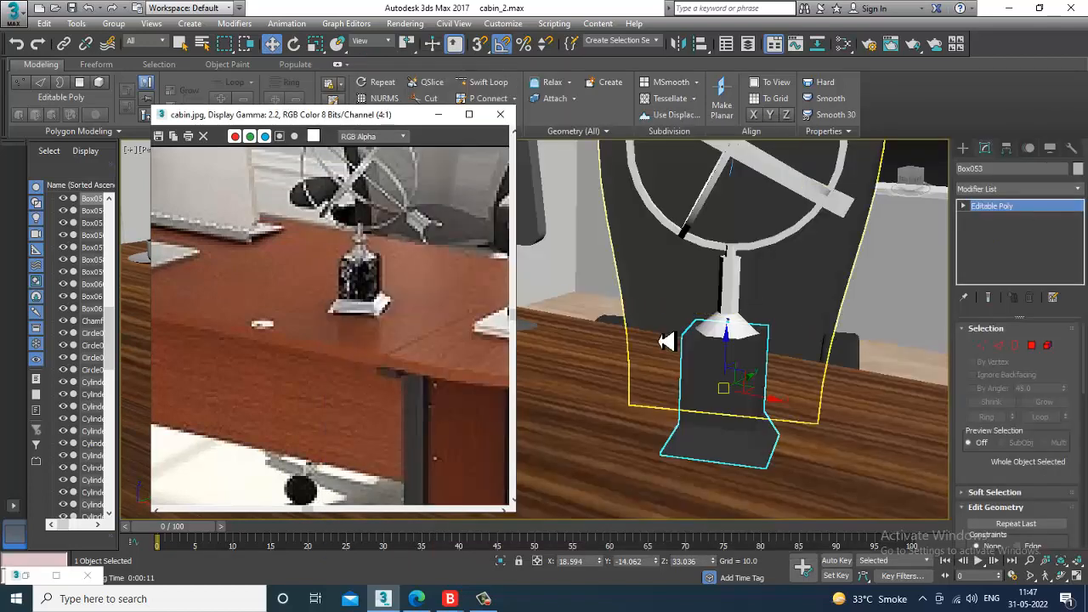
# Clear the selection and compare the whole cabin scene with the full reference image
pyautogui.scroll(-10, 667, 341)
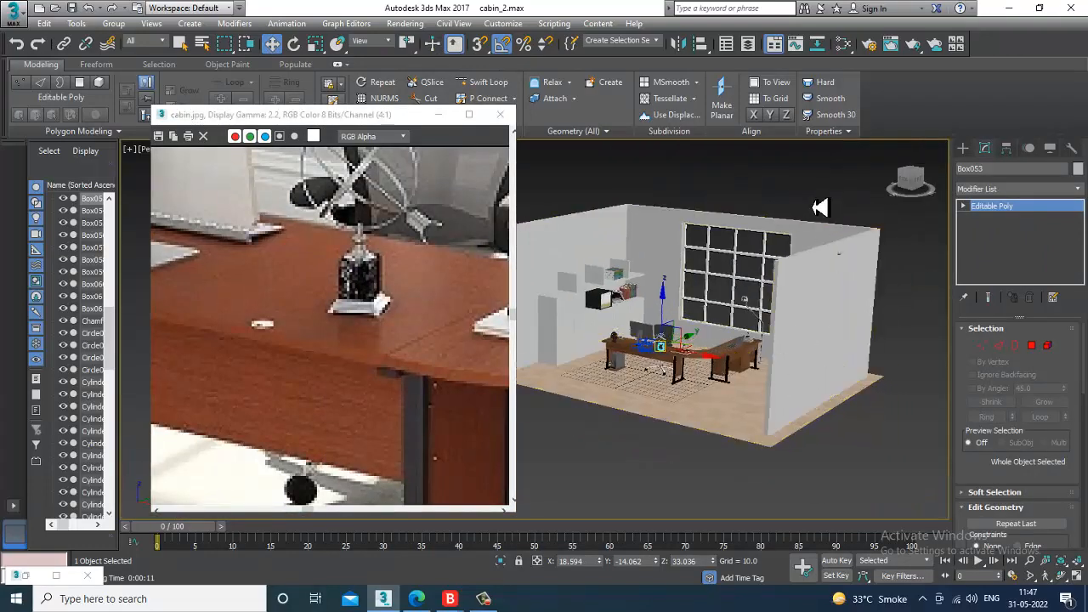
pyautogui.click(820, 207)
pyautogui.scroll(3, 681, 344)
pyautogui.moveTo(680, 349); pyautogui.dragTo(770, 323, button='middle')
pyautogui.scroll(1, 768, 323)
pyautogui.moveTo(429, 255); pyautogui.dragTo(391, 364, button='middle')
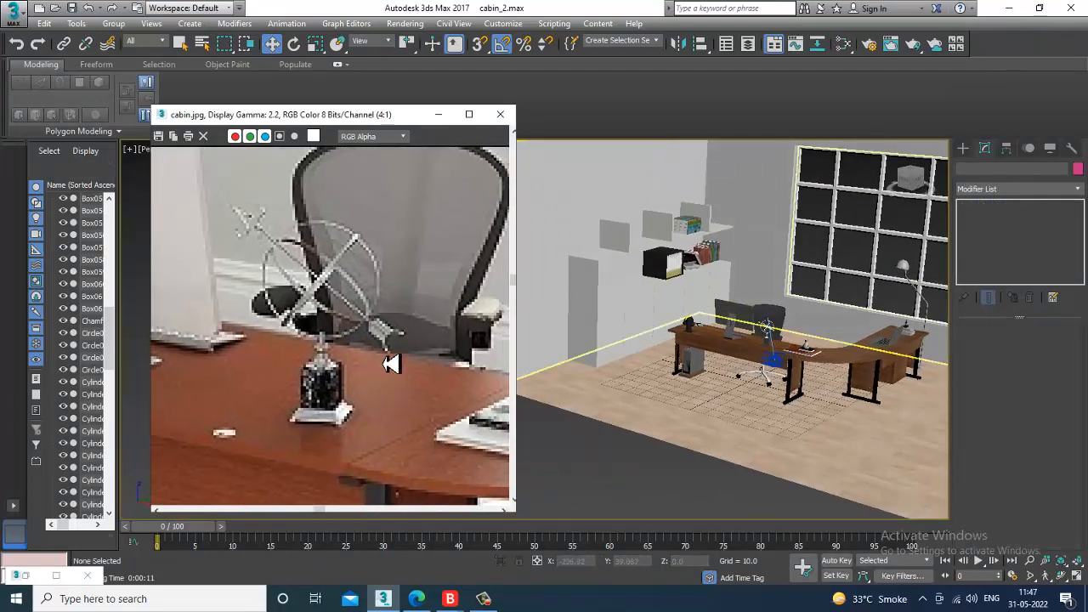
pyautogui.scroll(-2, 391, 364)
pyautogui.scroll(-1, 418, 316)
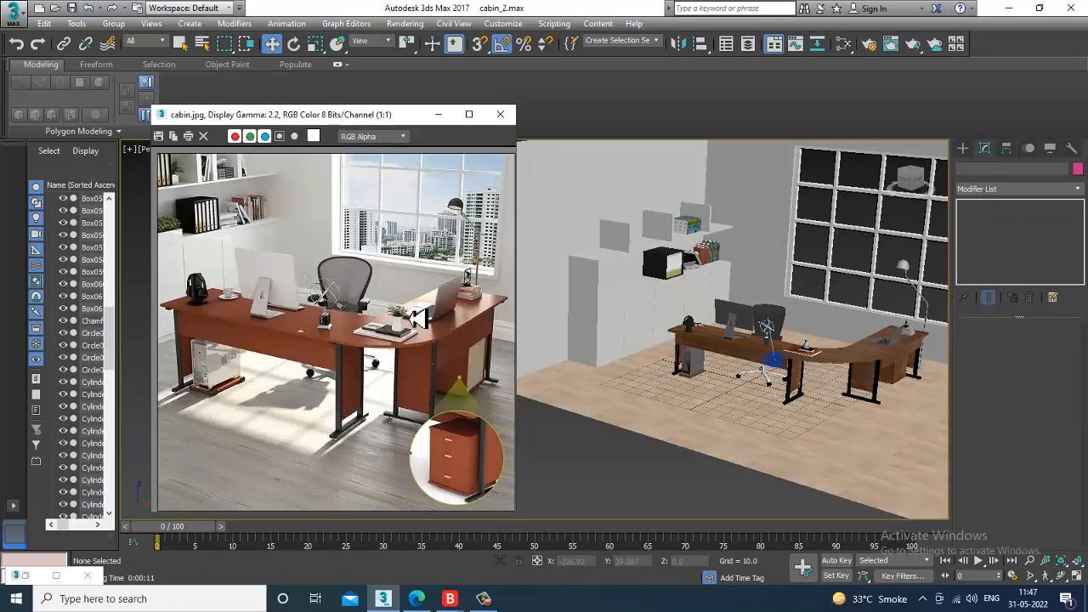
# Select the middle book of the flat stack beside the leaning books on the cabinet
pyautogui.scroll(6, 701, 383)
pyautogui.click(701, 383)
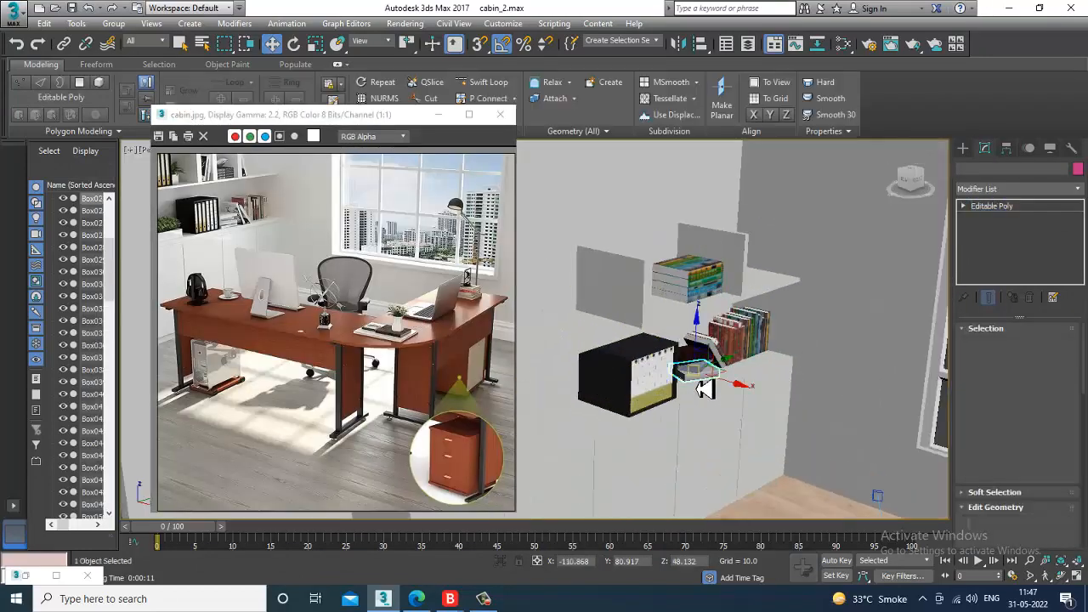
pyautogui.press('z')
pyautogui.scroll(-3, 677, 389)
pyautogui.keyDown('alt'); pyautogui.moveTo(678, 388); pyautogui.dragTo(667, 369, button='middle'); pyautogui.keyUp('alt')
pyautogui.click(705, 357)
pyautogui.click(654, 359)
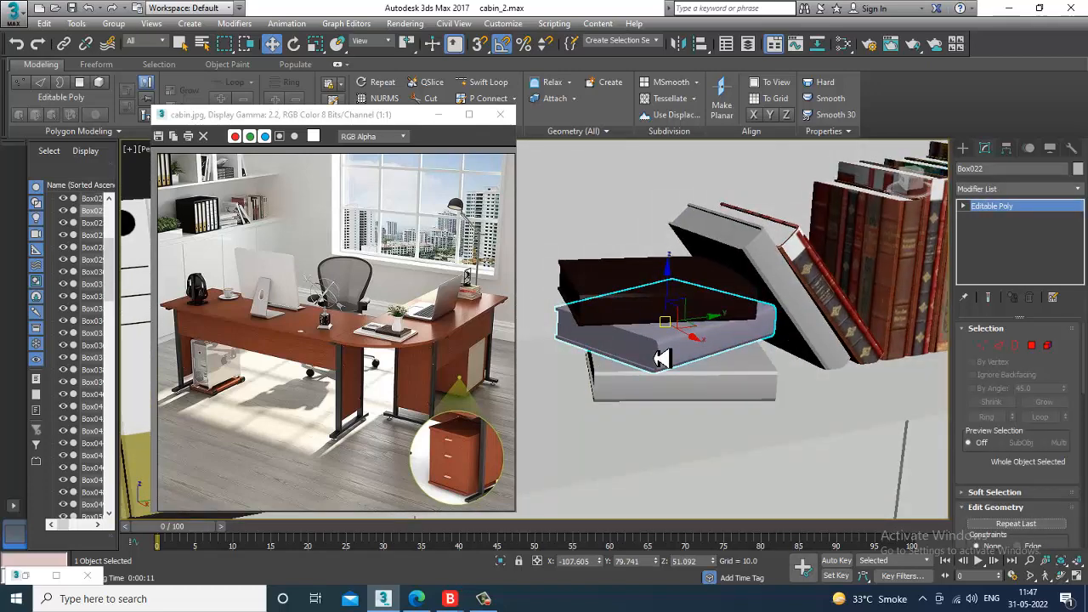
# Turn off angle snapping and rotate the stack's middle and bottom books about the vertical axis to line them up
pyautogui.scroll(2, 672, 362)
pyautogui.press('e')
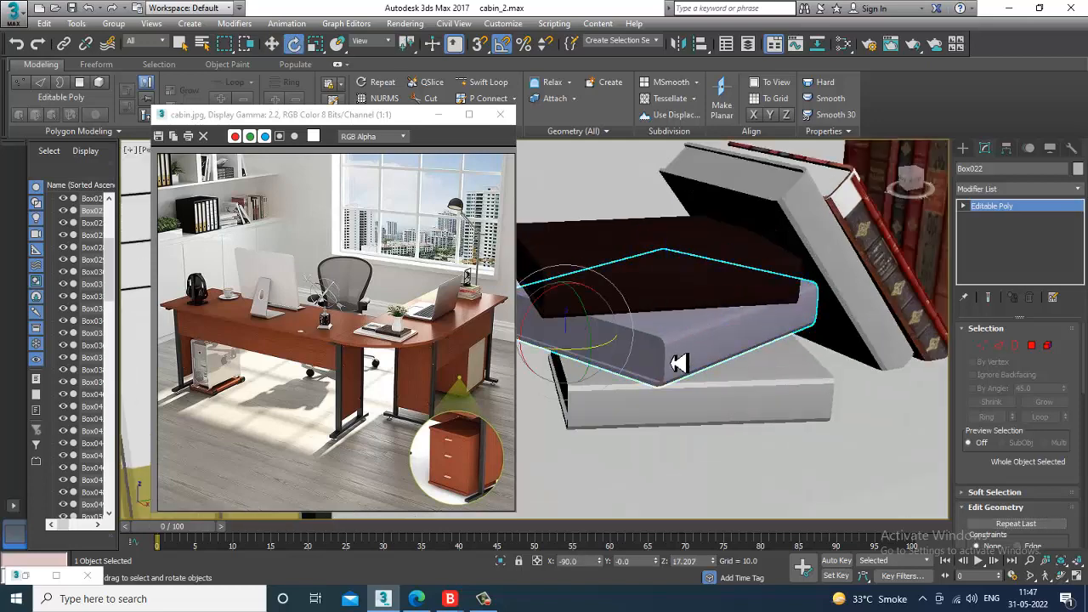
pyautogui.moveTo(602, 349); pyautogui.dragTo(581, 345)
pyautogui.hotkey('ctrl', 'z')
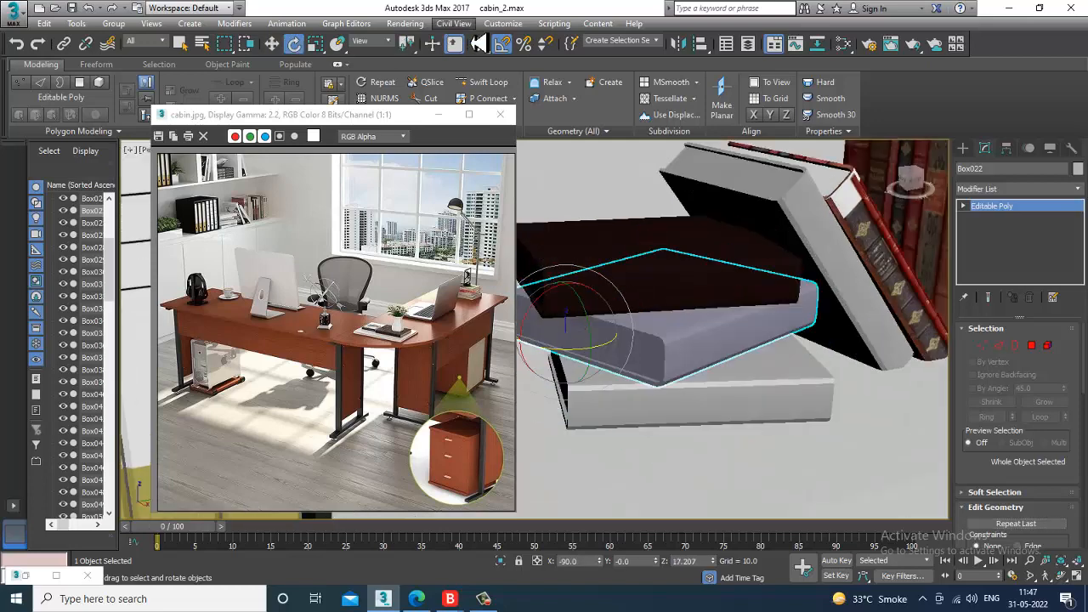
pyautogui.click(500, 48)
pyautogui.moveTo(609, 357); pyautogui.dragTo(627, 385)
pyautogui.click(716, 424)
pyautogui.press('w')
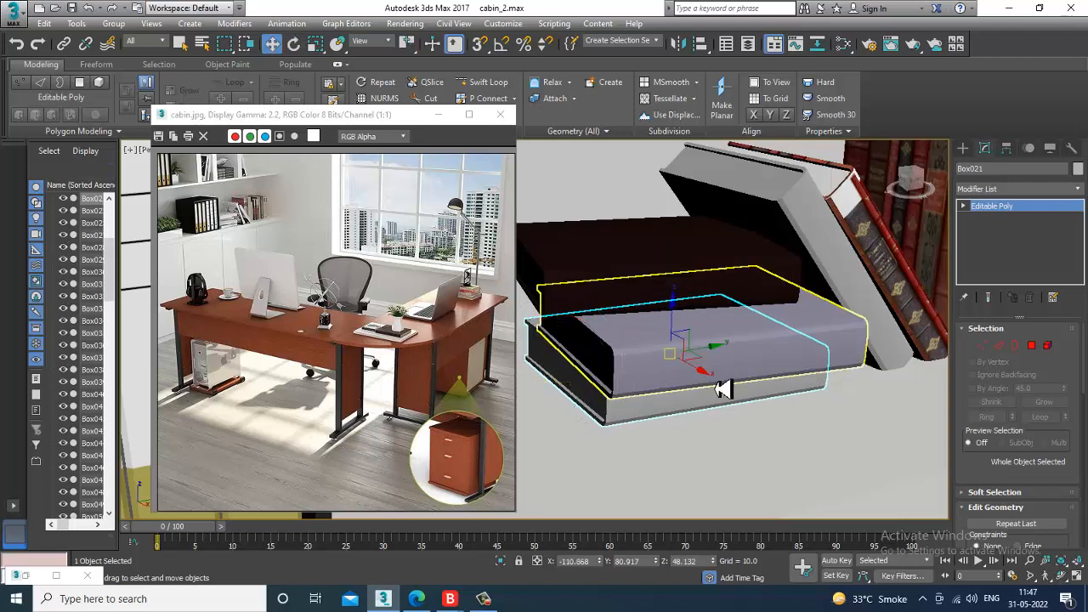
# Move the bottom book of the flat stack along X beneath the middle book and select both books
pyautogui.moveTo(703, 377); pyautogui.dragTo(727, 389)
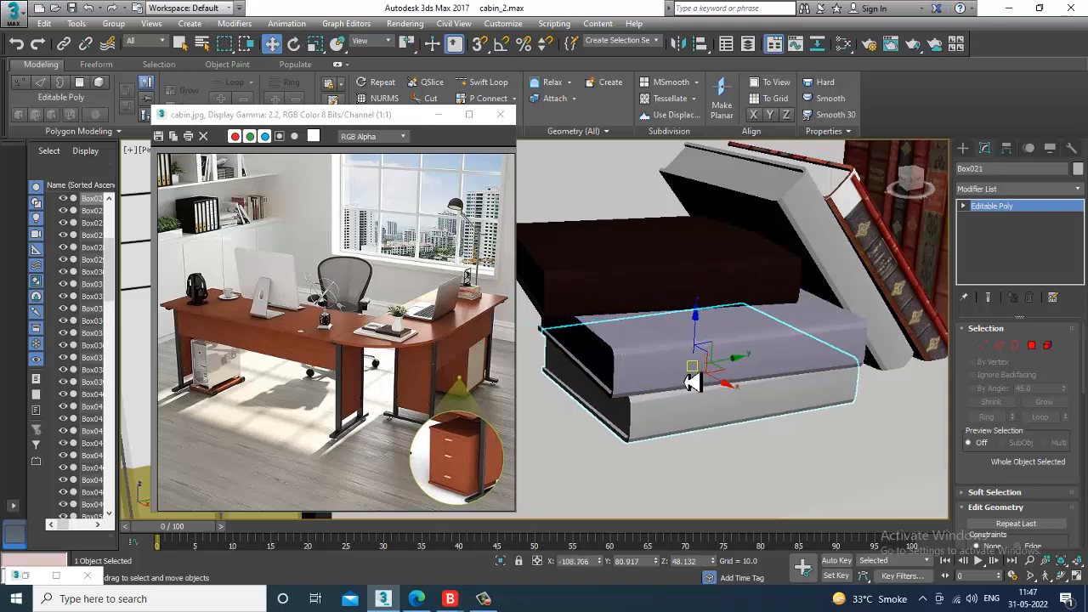
pyautogui.keyDown('ctrl'); pyautogui.click(693, 381); pyautogui.keyUp('ctrl')
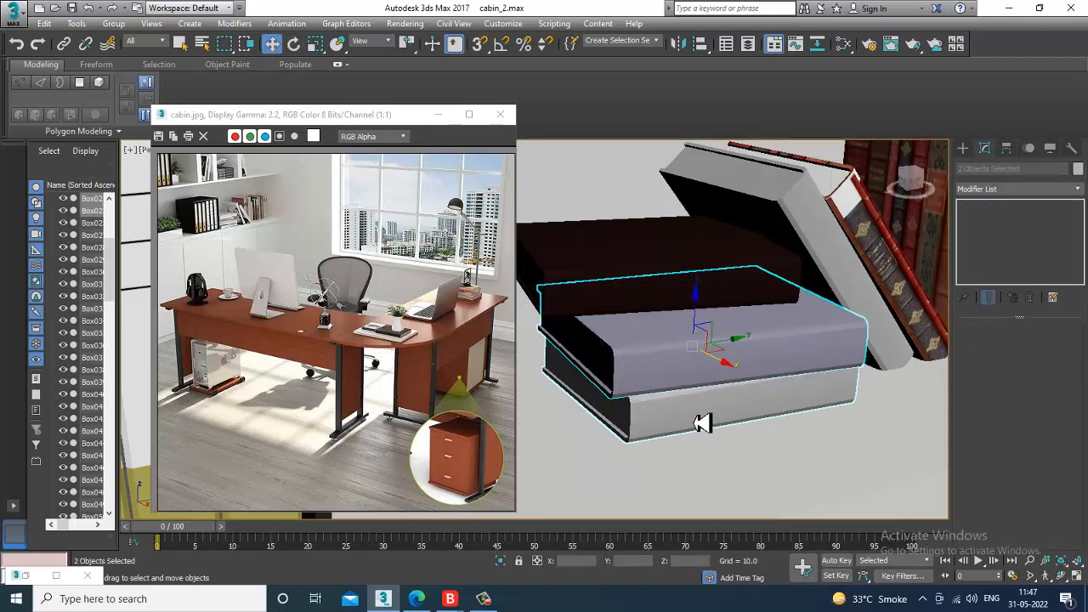
# Find Material #17 with the book-spine bitmap in the material graph and assign it to the two selected books
pyautogui.press('m')
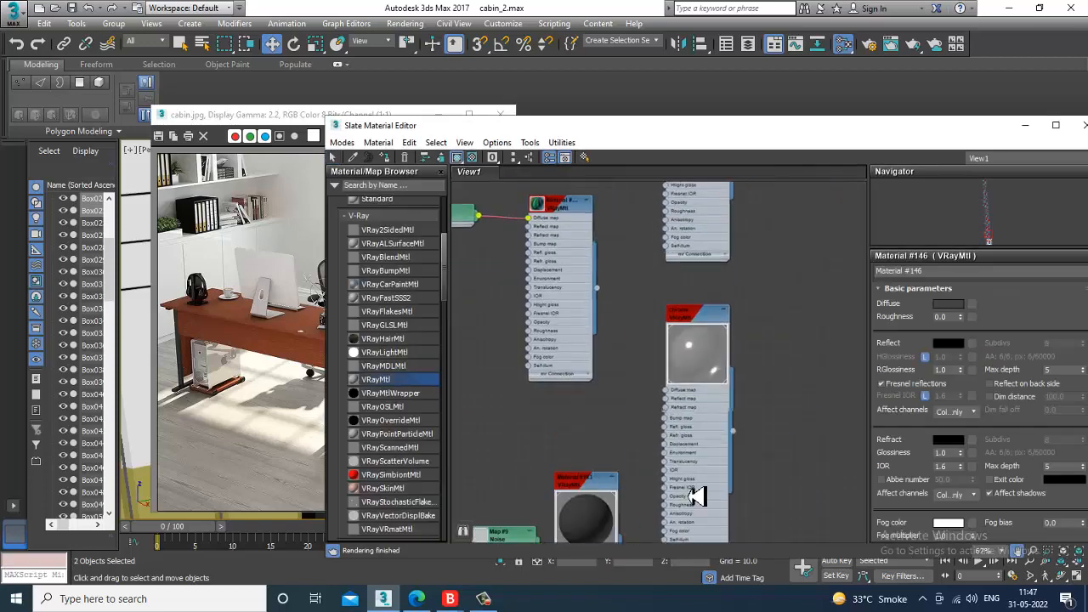
pyautogui.moveTo(697, 496); pyautogui.dragTo(706, 586, button='middle')
pyautogui.moveTo(702, 286); pyautogui.dragTo(708, 445, button='middle')
pyautogui.moveTo(659, 294); pyautogui.dragTo(672, 556, button='middle')
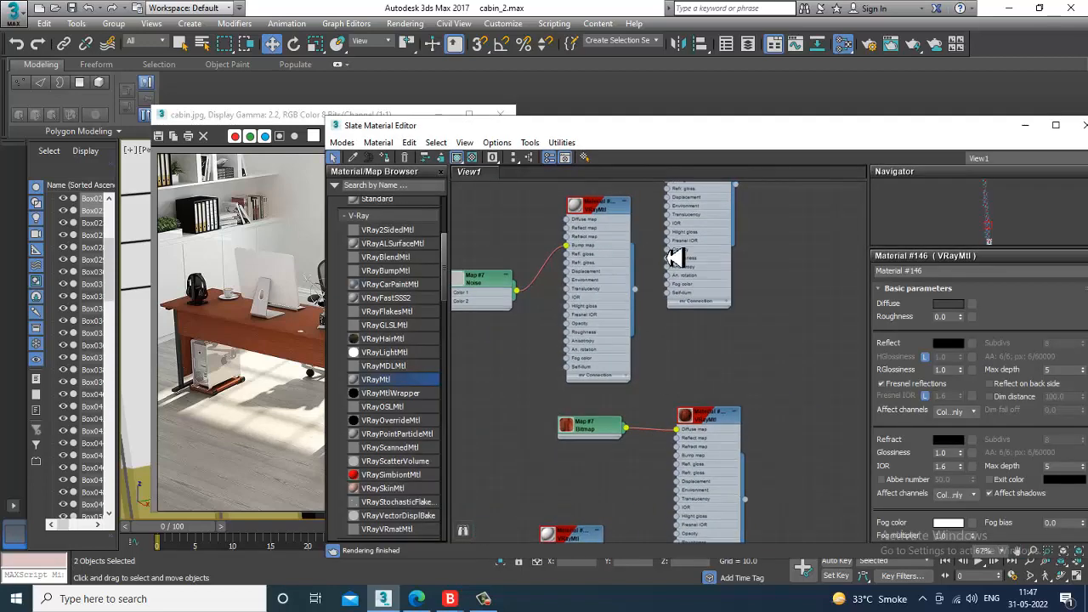
pyautogui.moveTo(676, 258); pyautogui.dragTo(682, 451, button='middle')
pyautogui.moveTo(674, 257); pyautogui.dragTo(683, 458, button='middle')
pyautogui.moveTo(689, 200); pyautogui.dragTo(703, 468, button='middle')
pyautogui.moveTo(675, 269); pyautogui.dragTo(687, 477, button='middle')
pyautogui.moveTo(678, 258)
pyautogui.mouseDown(button='middle')
pyautogui.moveTo(688, 381)
pyautogui.moveTo(670, 377)
pyautogui.mouseUp(button='middle')
pyautogui.moveTo(665, 204)
pyautogui.mouseDown(button='middle')
pyautogui.moveTo(668, 386)
pyautogui.moveTo(697, 417)
pyautogui.mouseUp(button='middle')
pyautogui.moveTo(703, 212); pyautogui.dragTo(707, 277, button='middle')
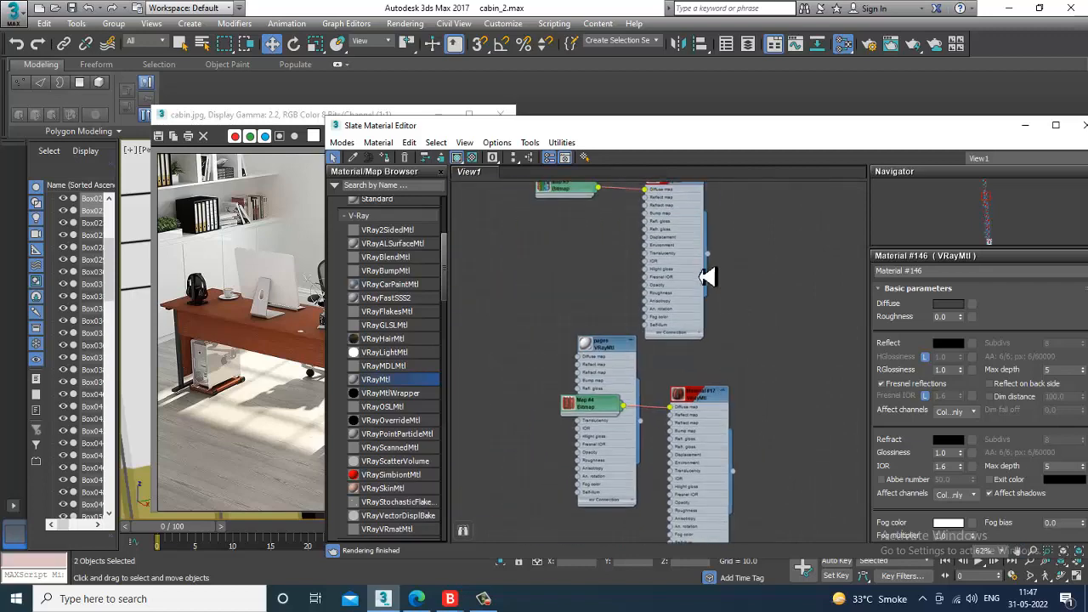
pyautogui.scroll(5, 680, 396)
pyautogui.doubleClick(674, 401)
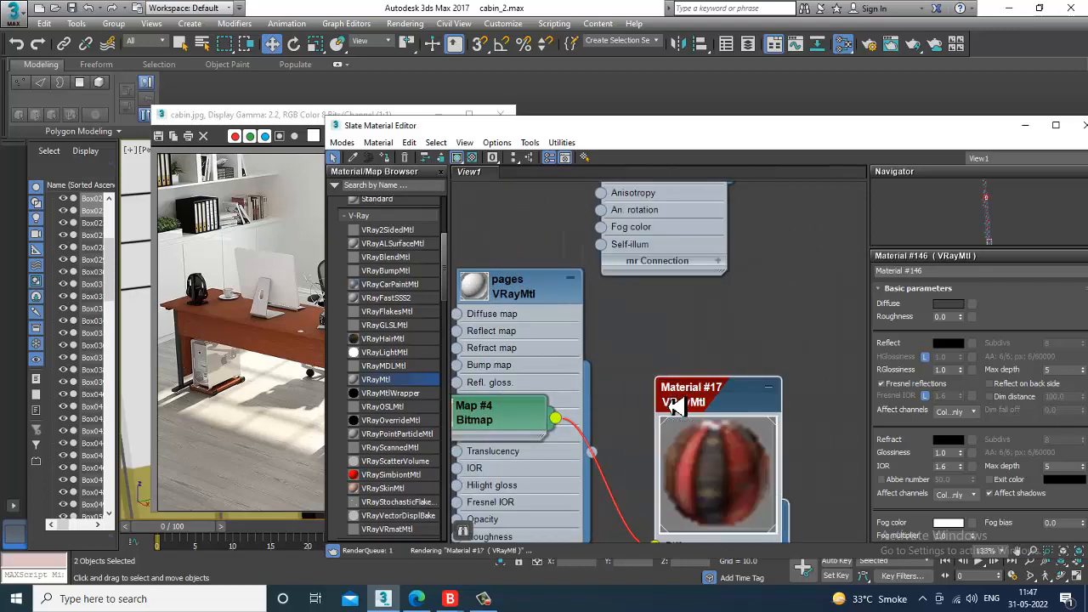
pyautogui.click(1025, 125)
pyautogui.keyDown('alt'); pyautogui.moveTo(861, 348); pyautogui.dragTo(1003, 233, button='middle'); pyautogui.keyUp('alt')
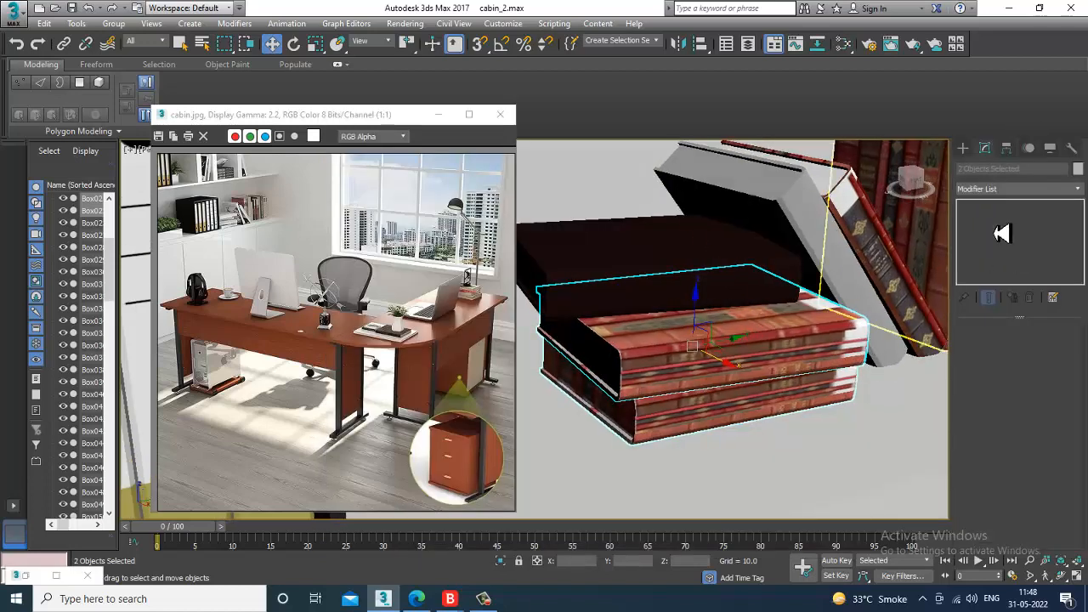
# Add a UVW Map modifier with Box mapping to the two selected books
pyautogui.click(1009, 193)
pyautogui.press('u')
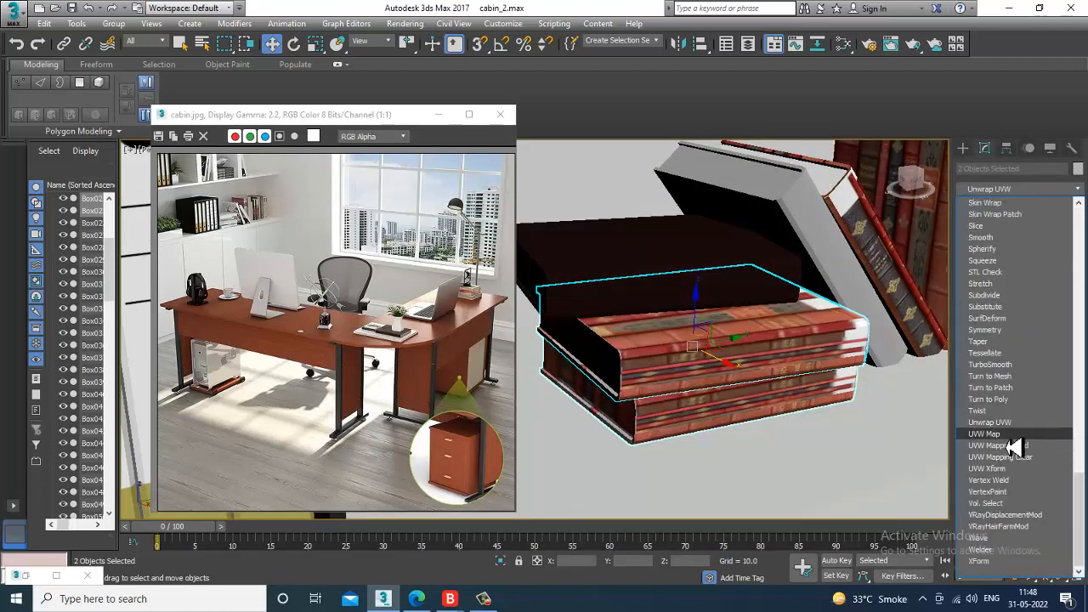
pyautogui.click(1001, 435)
pyautogui.click(1007, 408)
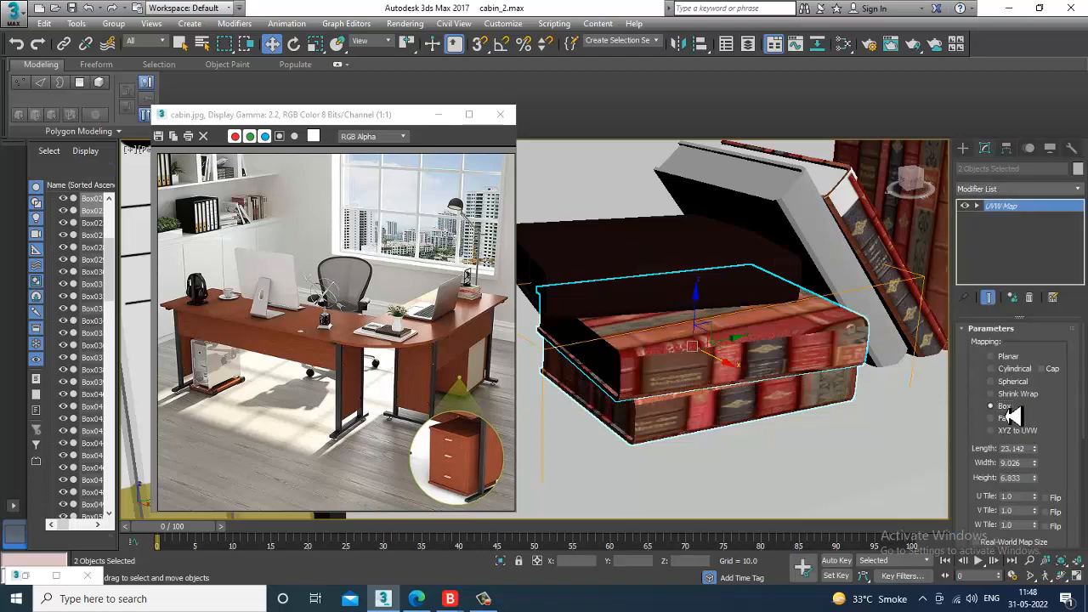
pyautogui.scroll(-3, 887, 401)
pyautogui.scroll(3, 589, 211)
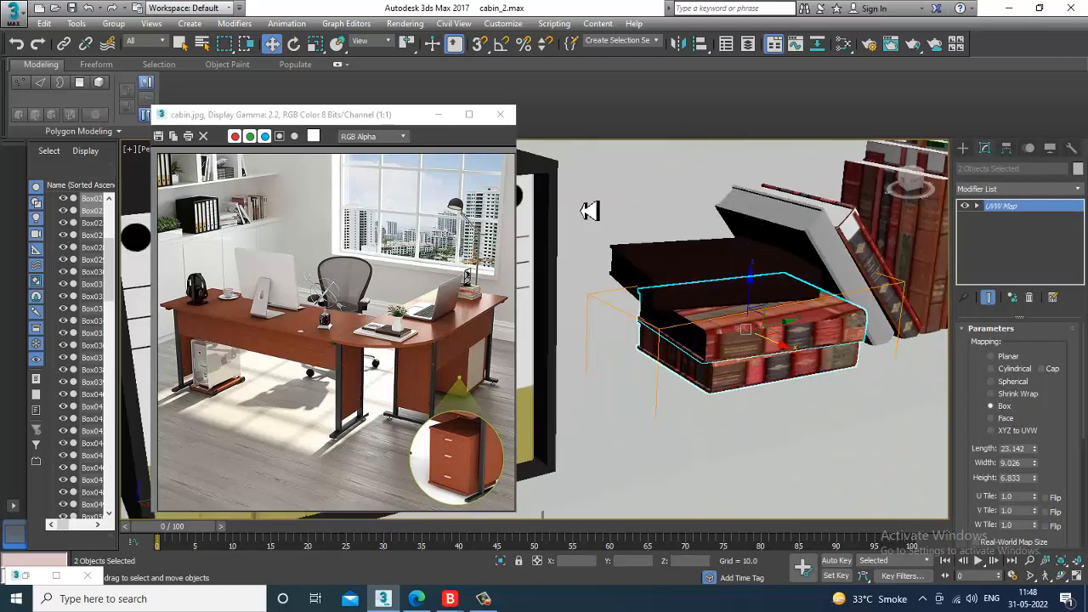
# Rotate the UVW Map gizmo with angle snapping turned on and fit it to the two books
pyautogui.click(977, 205)
pyautogui.click(1002, 218)
pyautogui.press('e')
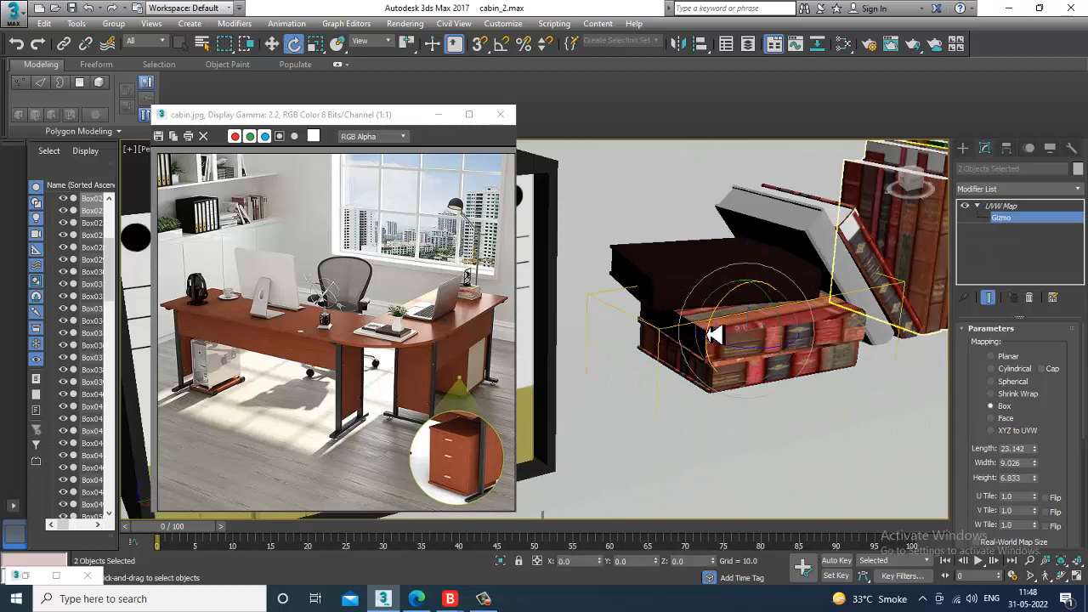
pyautogui.moveTo(708, 334); pyautogui.dragTo(724, 319)
pyautogui.hotkey('ctrl', 'z')
pyautogui.click(505, 46)
pyautogui.moveTo(1055, 483); pyautogui.dragTo(1049, 295)
pyautogui.click(997, 464)
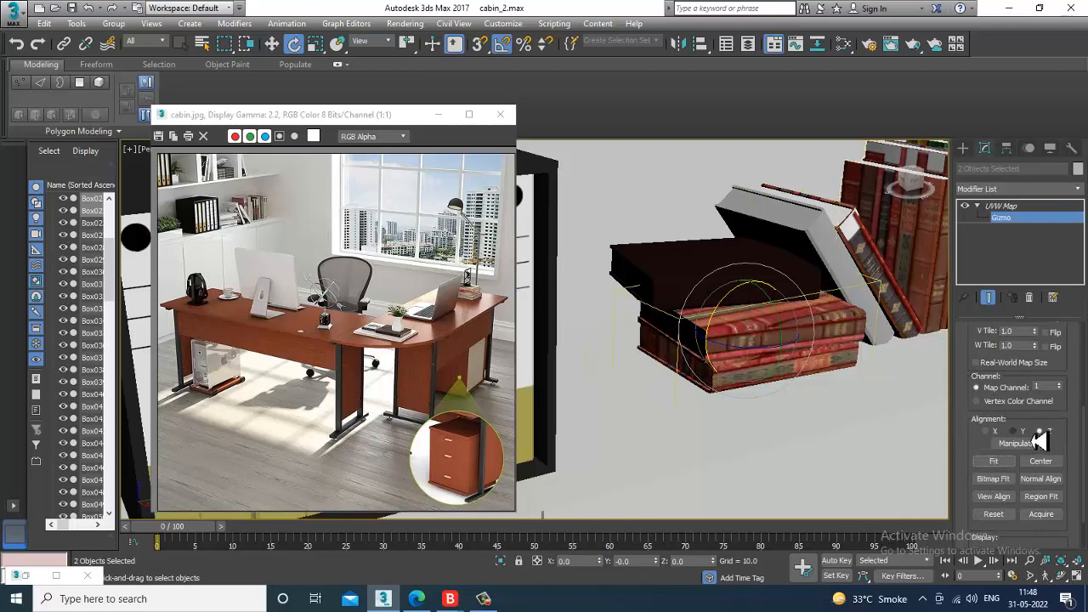
# Set the length of the books' box mapping to 10.187
pyautogui.moveTo(969, 364); pyautogui.dragTo(995, 516)
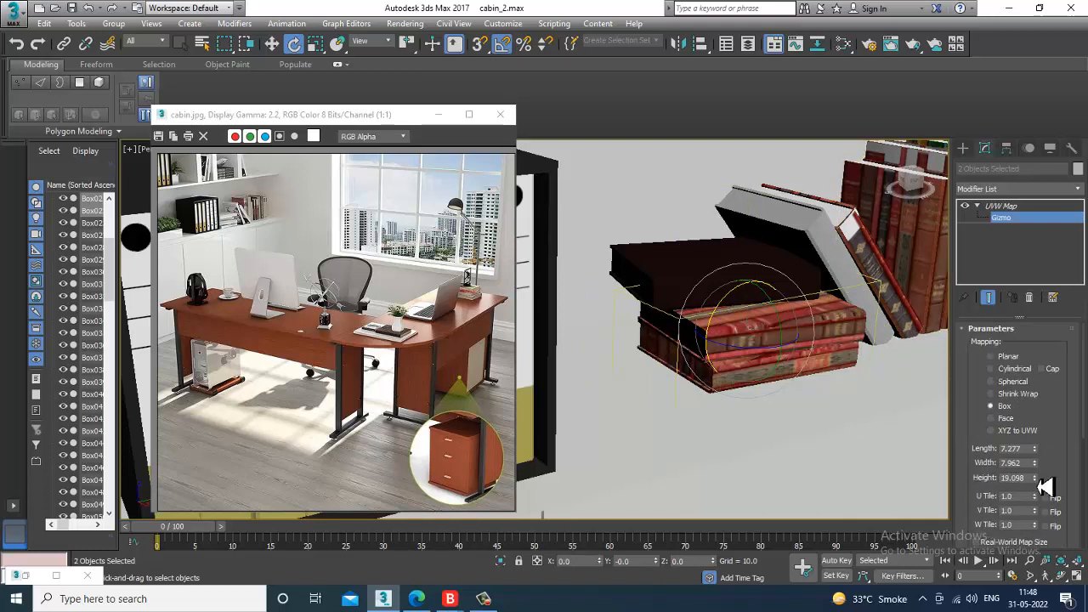
pyautogui.moveTo(1036, 479); pyautogui.dragTo(1043, 415)
pyautogui.keyDown('alt'); pyautogui.moveTo(753, 385); pyautogui.dragTo(812, 346, button='middle'); pyautogui.keyUp('alt')
pyautogui.scroll(3, 819, 372)
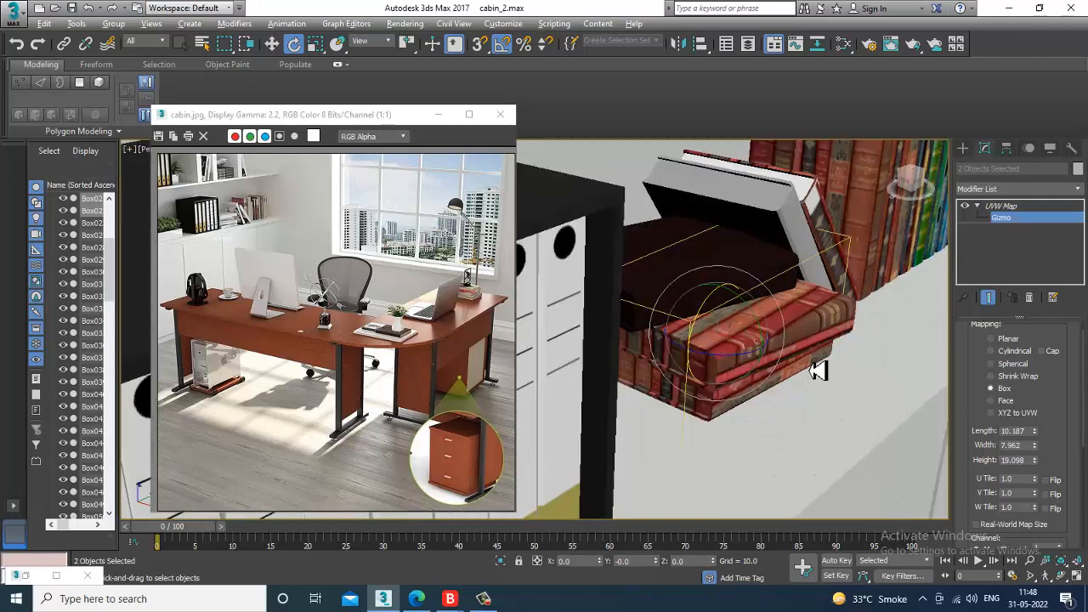
pyautogui.moveTo(749, 367); pyautogui.dragTo(763, 365)
pyautogui.hotkey('ctrl', 'z')
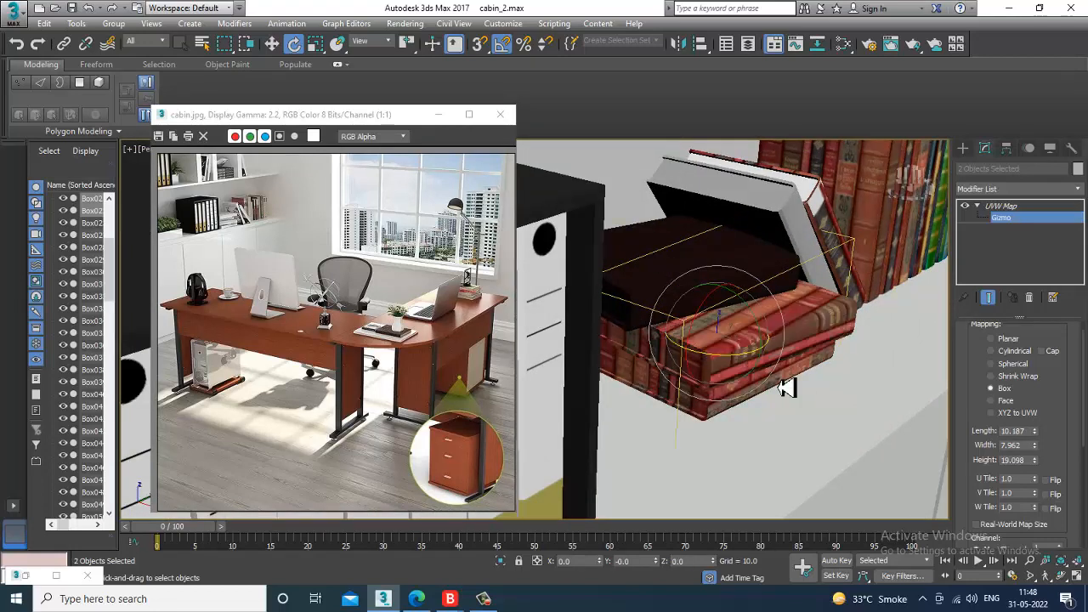
pyautogui.click(1026, 218)
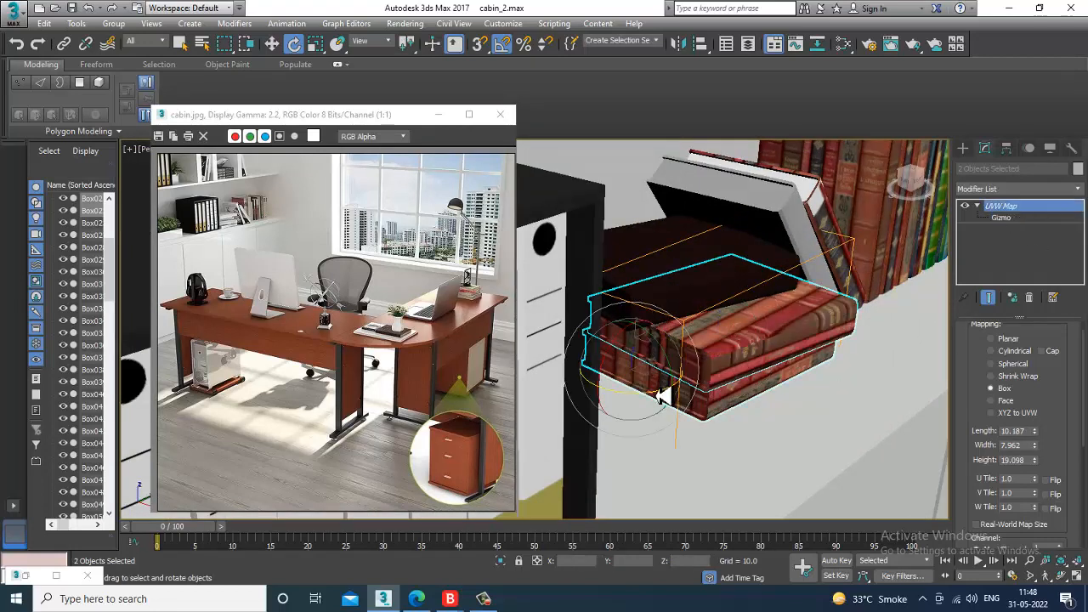
pyautogui.moveTo(663, 396); pyautogui.dragTo(662, 404)
pyautogui.hotkey('ctrl', 'z')
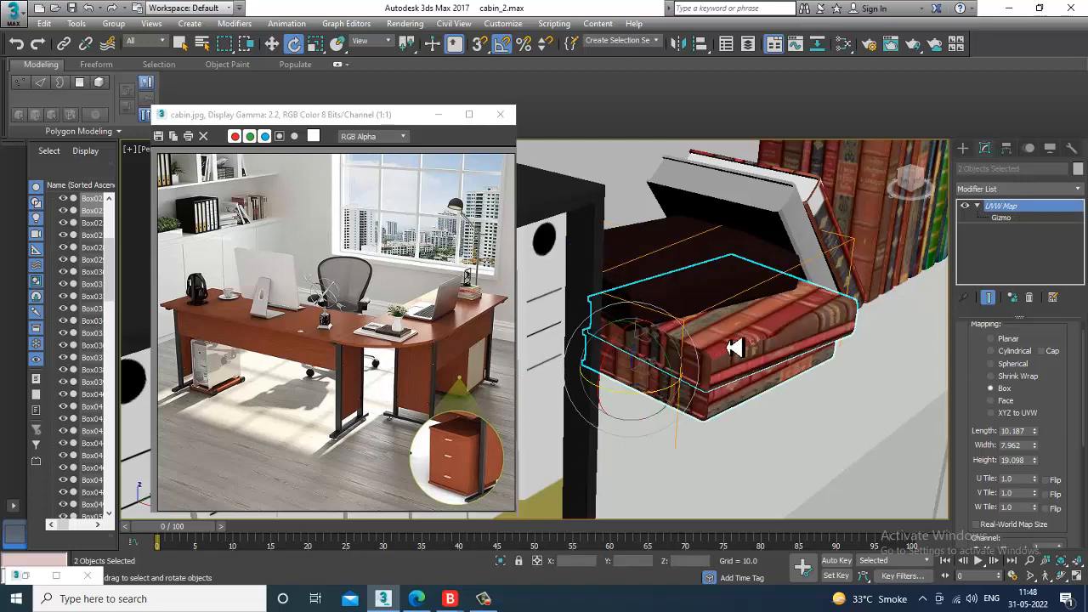
# Convert the two mapped books to Editable Poly
pyautogui.rightClick(733, 346)
pyautogui.moveTo(823, 478)
pyautogui.click(935, 496)
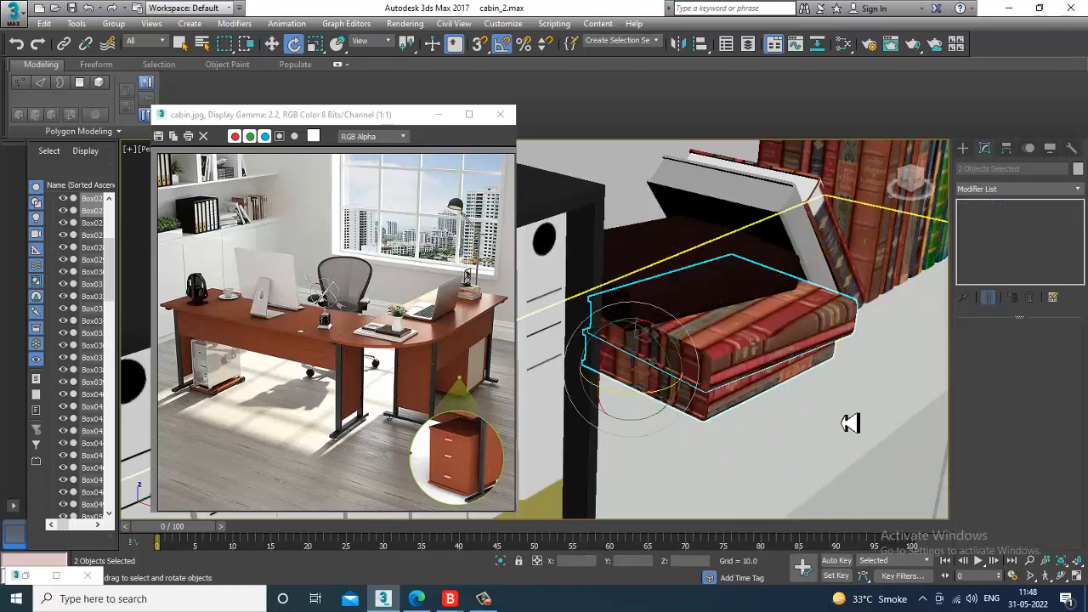
# Select the page polygons of the stack's middle book and assign the pages material to them
pyautogui.click(700, 393)
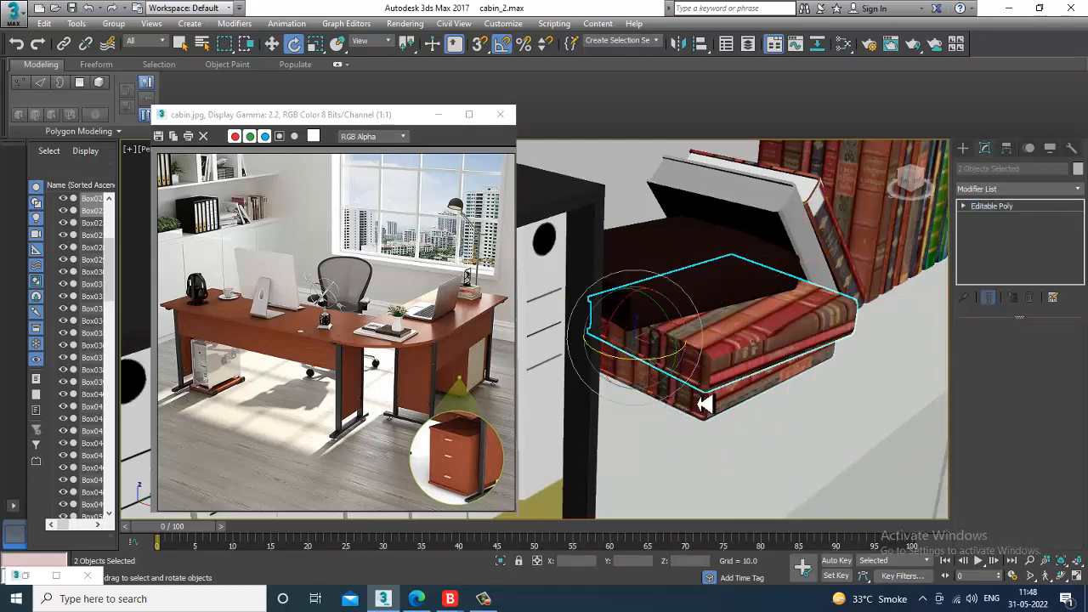
pyautogui.press('4')
pyautogui.click(686, 361)
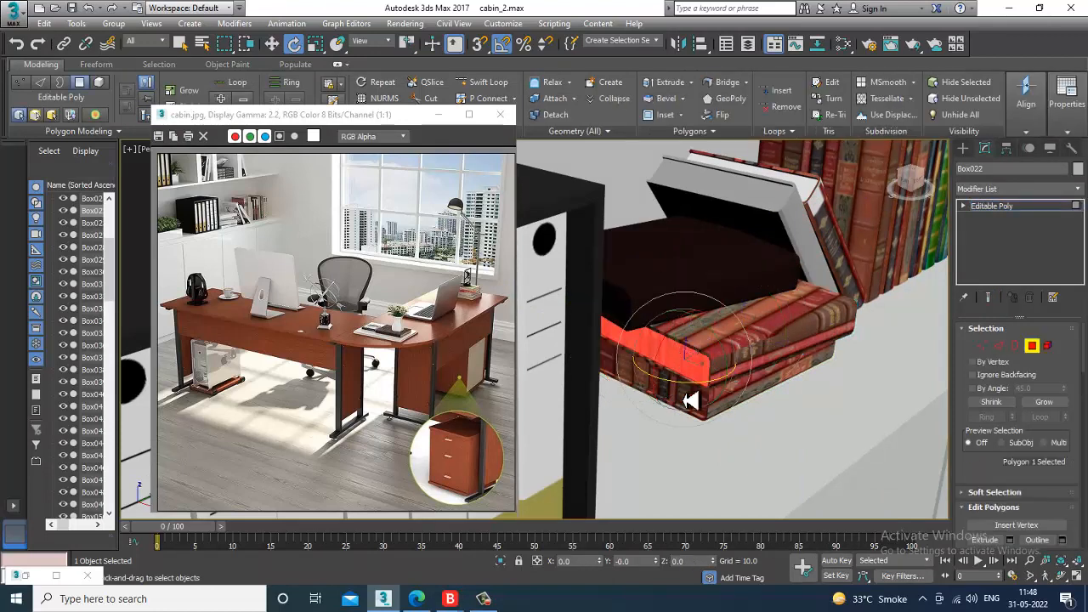
pyautogui.press('m')
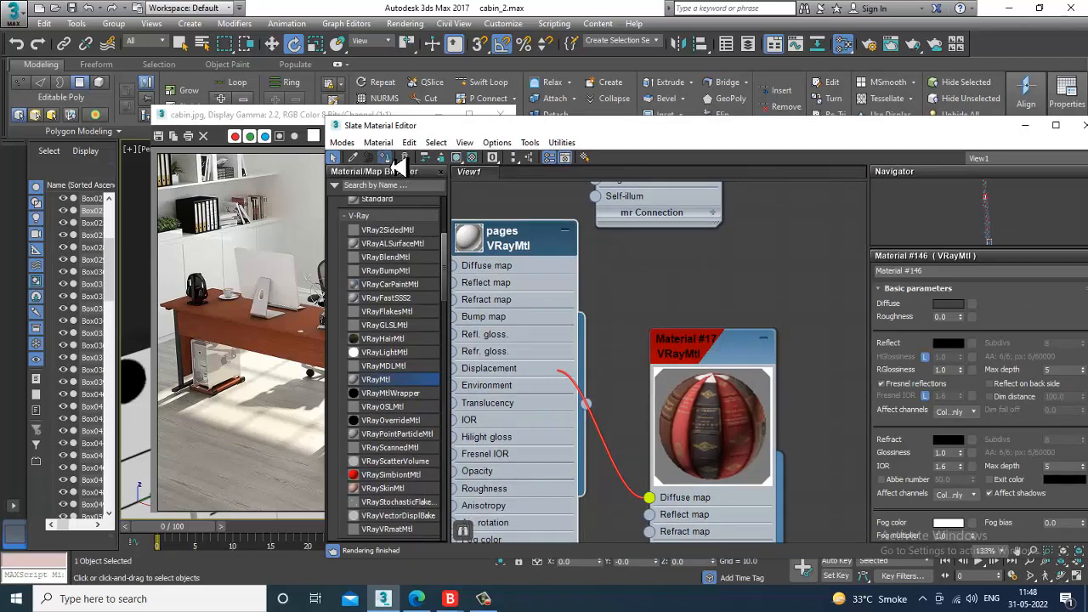
pyautogui.click(1025, 125)
pyautogui.click(1033, 211)
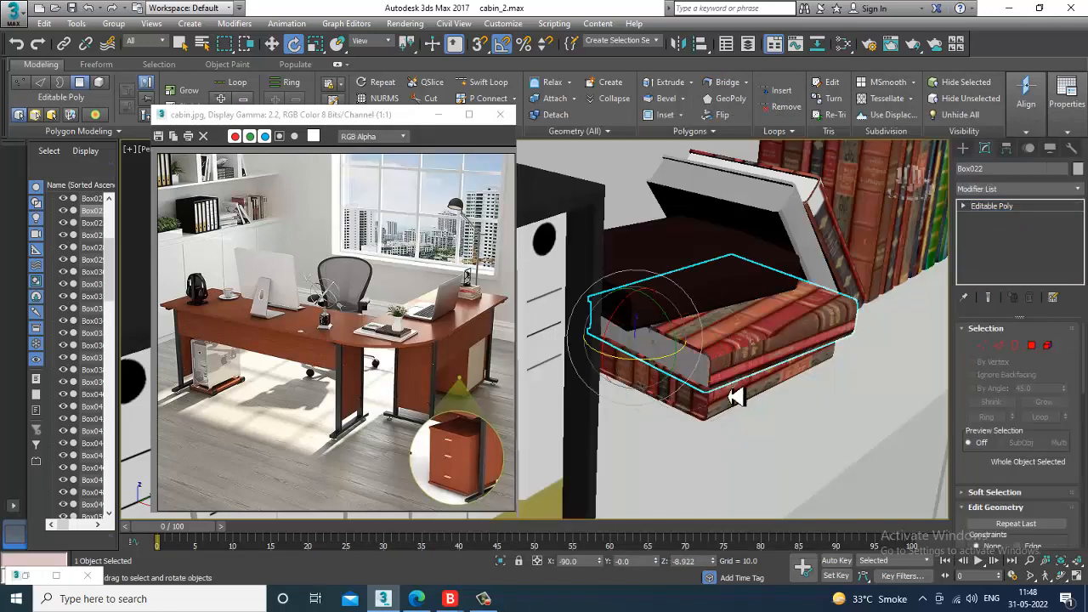
# Select the page polygons of the stack's bottom book and assign the pages material to them
pyautogui.click(732, 398)
pyautogui.click(1032, 347)
pyautogui.click(672, 409)
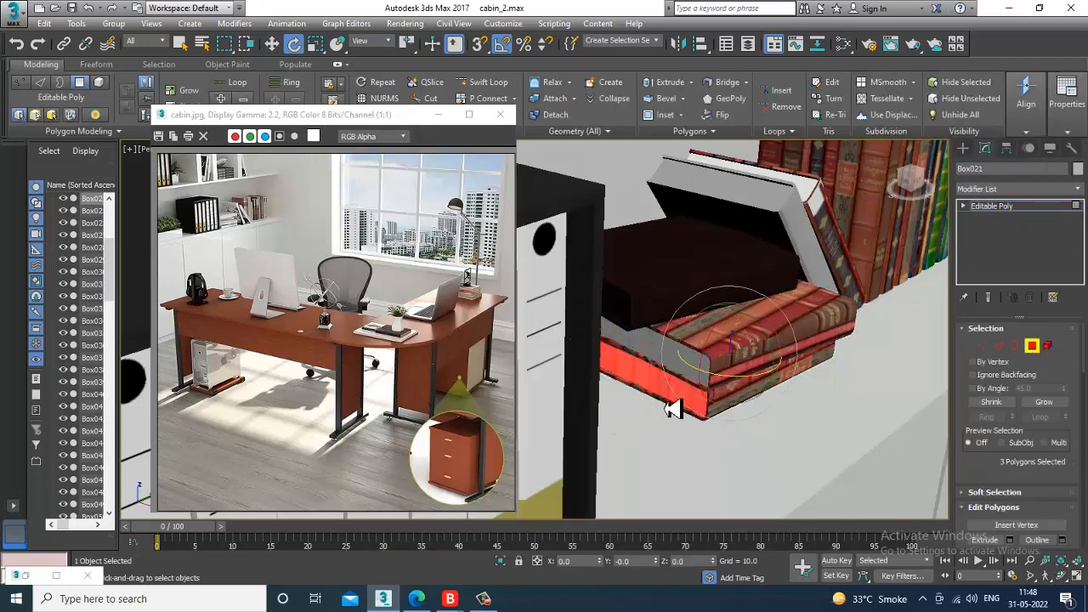
pyautogui.press('m')
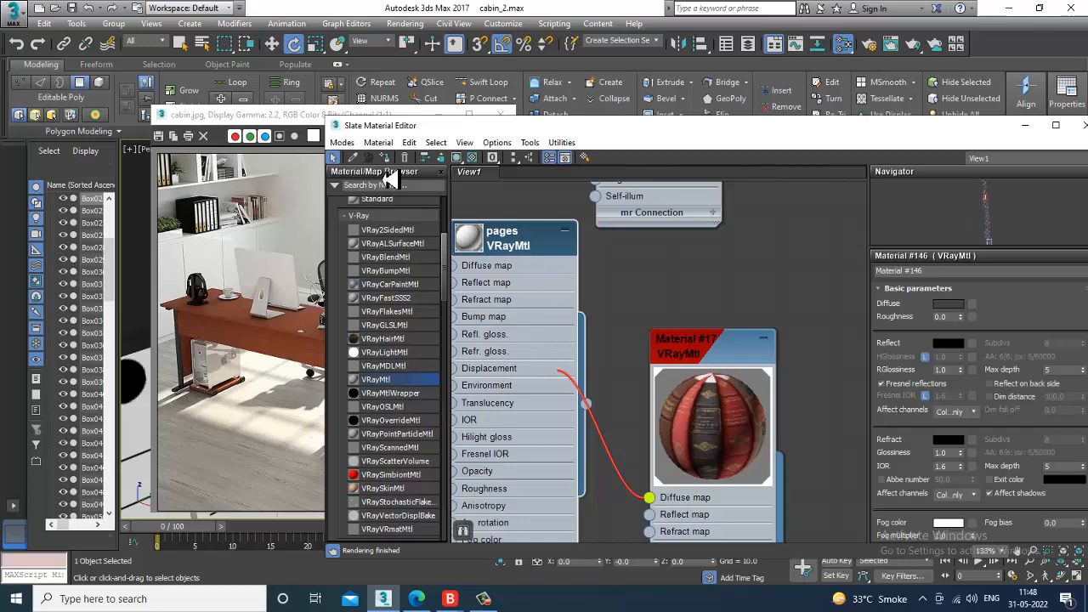
pyautogui.click(1026, 125)
# Return to the PhysCamera001 view, minimise the reference image and check the framing by toggling safe frames
pyautogui.scroll(-5, 832, 388)
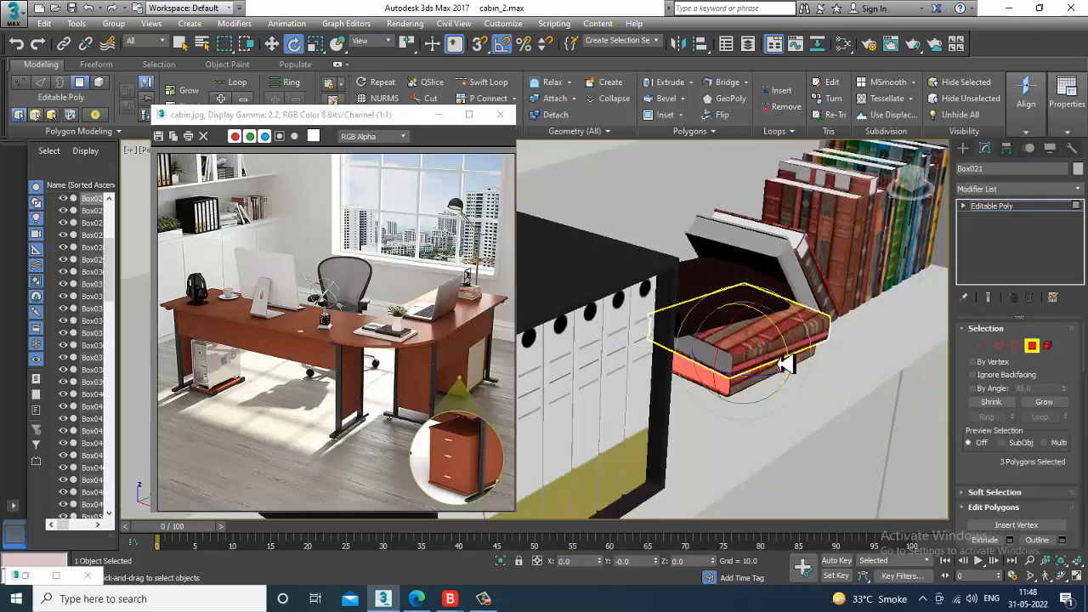
pyautogui.keyDown('alt'); pyautogui.moveTo(833, 388); pyautogui.dragTo(743, 362, button='middle'); pyautogui.keyUp('alt')
pyautogui.press('c')
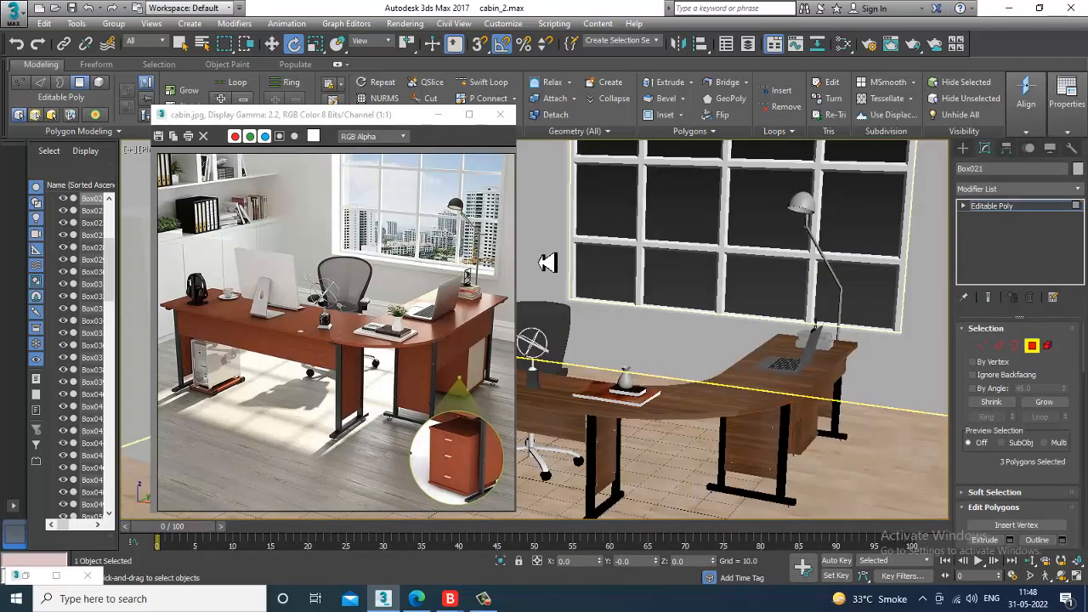
pyautogui.click(438, 114)
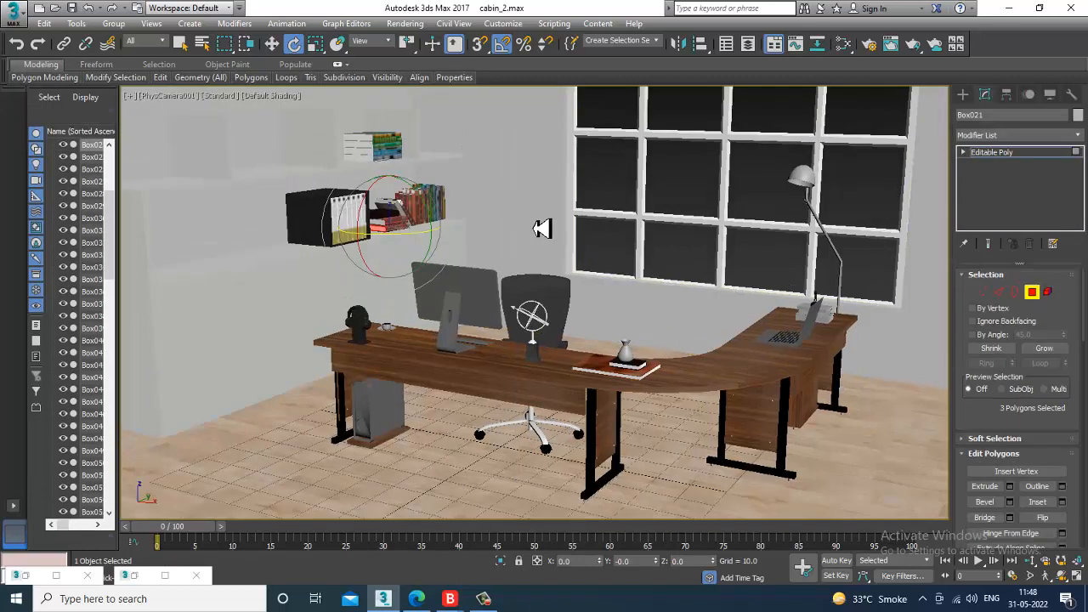
pyautogui.hotkey('shift', 'f')
pyautogui.hotkey('shift', 'f')
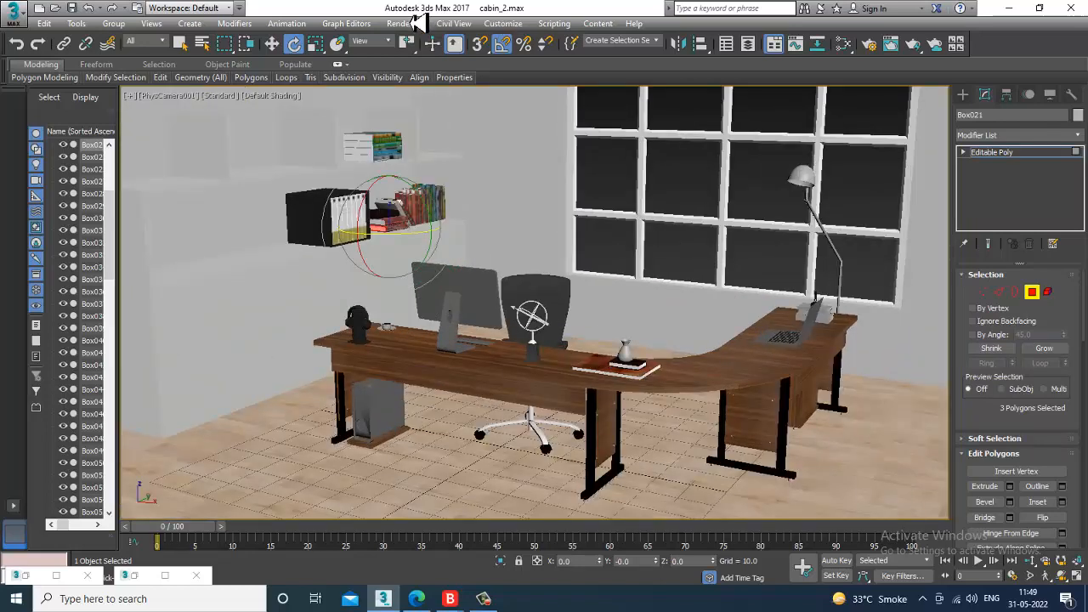
# Set the render output size to HDTV (video) at 1920 x 1080 and display safe frames in the camera view
pyautogui.click(406, 23)
pyautogui.click(459, 87)
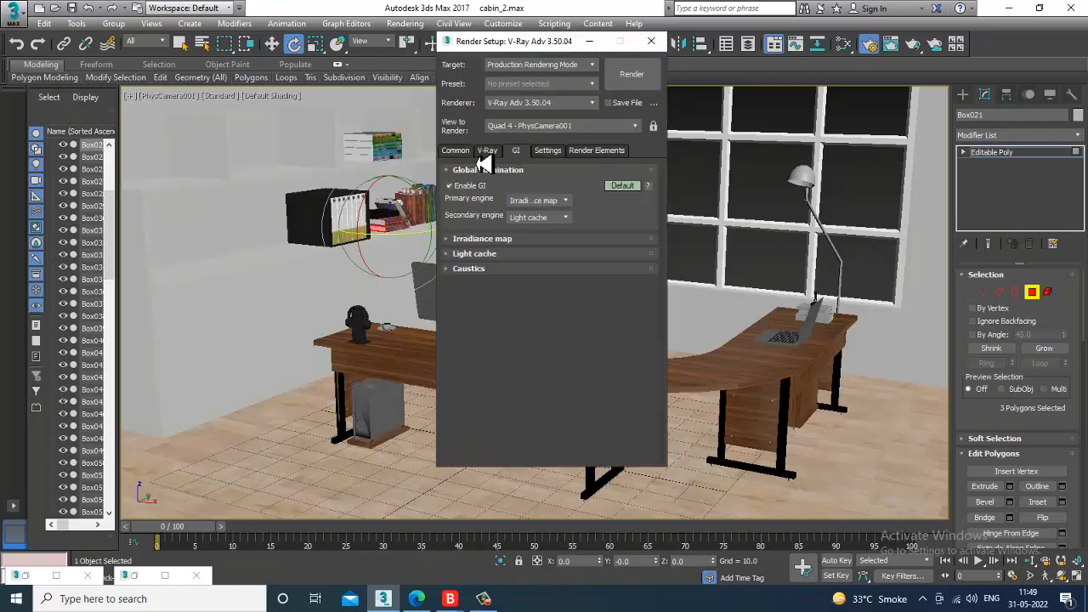
pyautogui.click(456, 150)
pyautogui.click(498, 325)
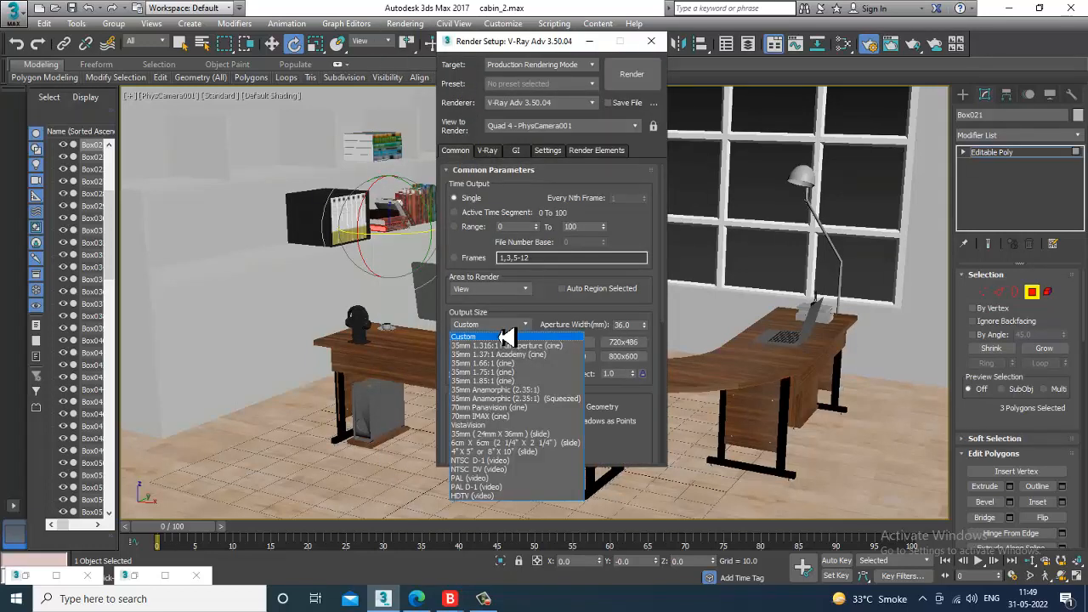
pyautogui.click(476, 496)
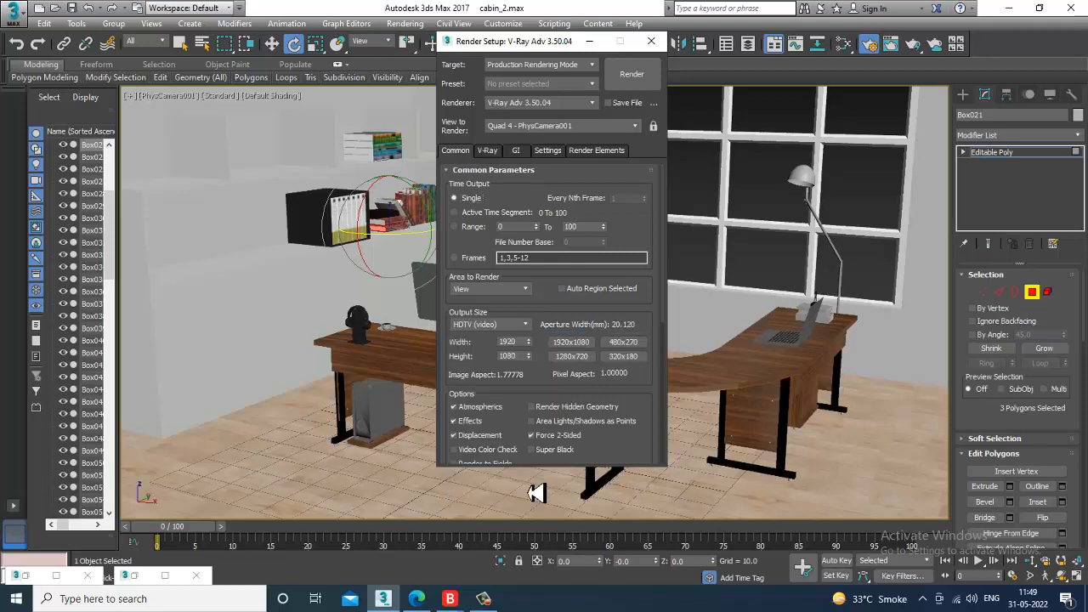
pyautogui.click(598, 40)
pyautogui.hotkey('shift', 'f')
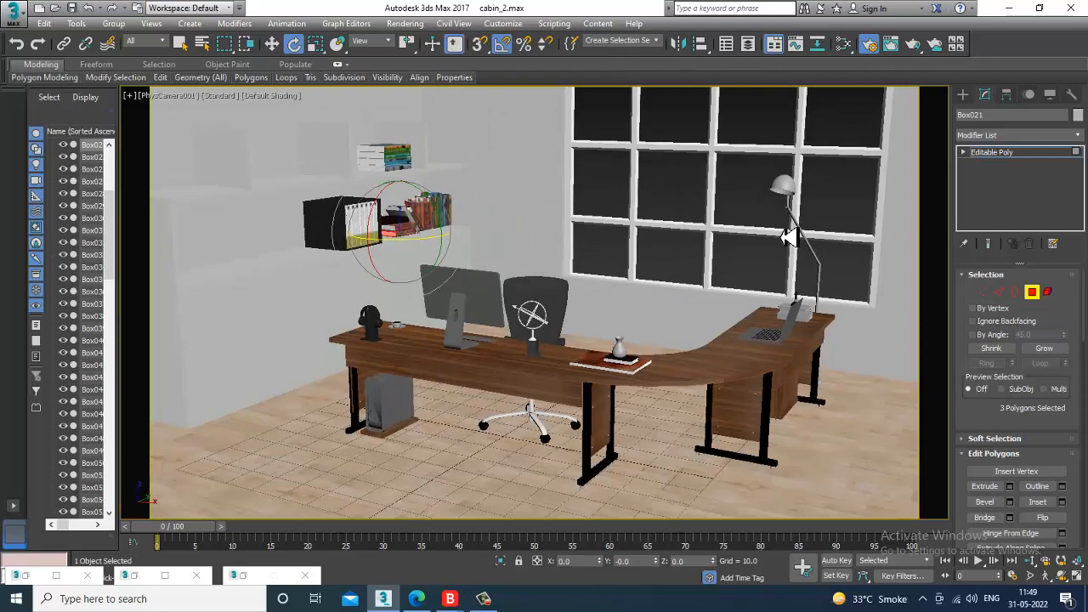
# Walk PhysCamera001 forward to bring the desk closer within the safe frame
pyautogui.press('Up')
pyautogui.press('Up')
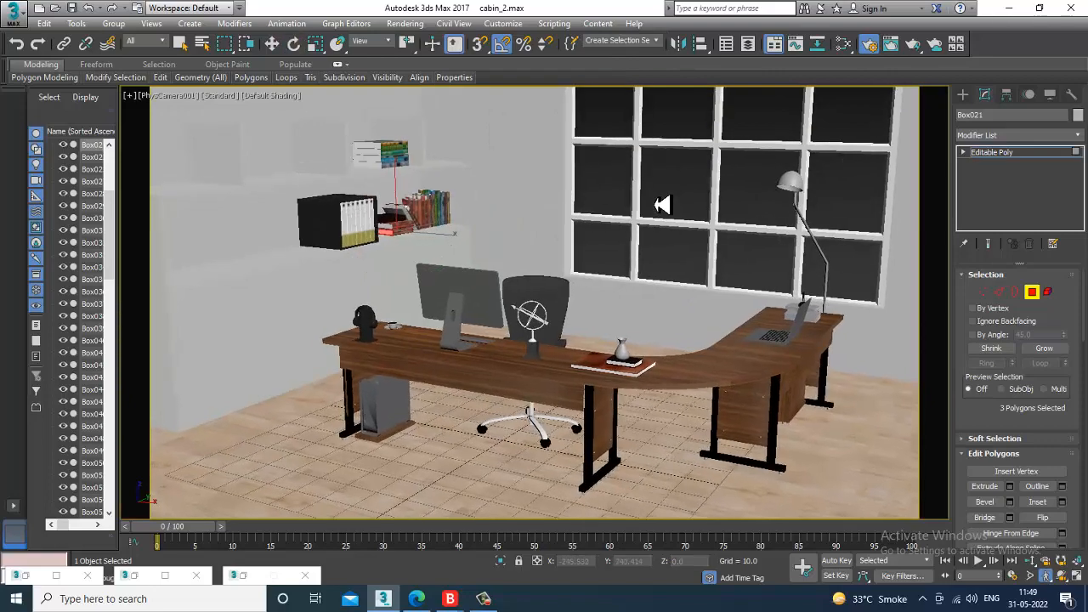
pyautogui.press('Up')
pyautogui.press('Up')
pyautogui.press('Up')
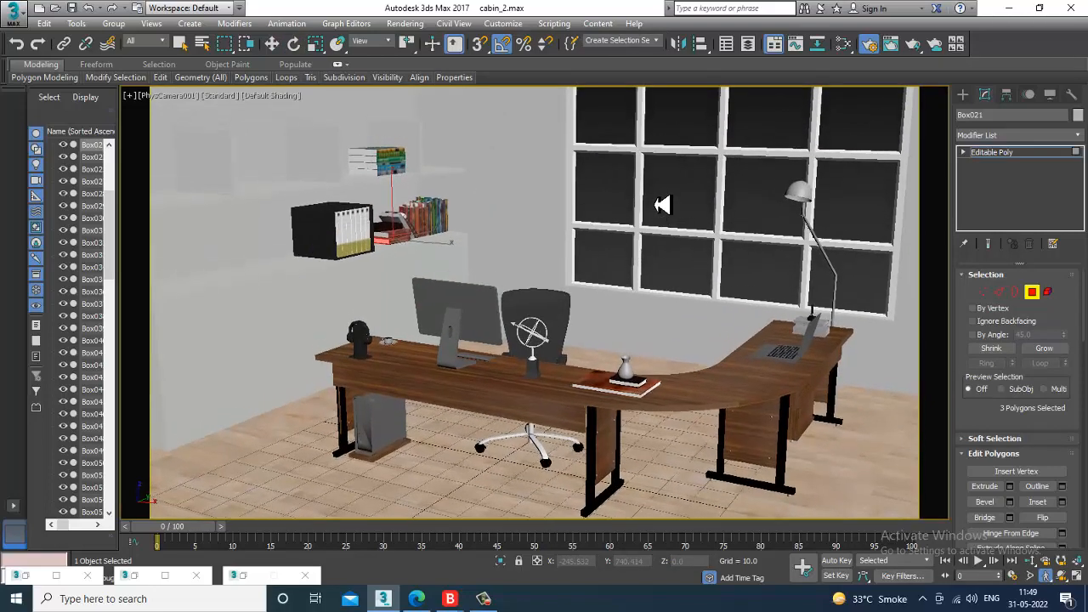
pyautogui.press('Up')
pyautogui.press('Up')
pyautogui.press('Up')
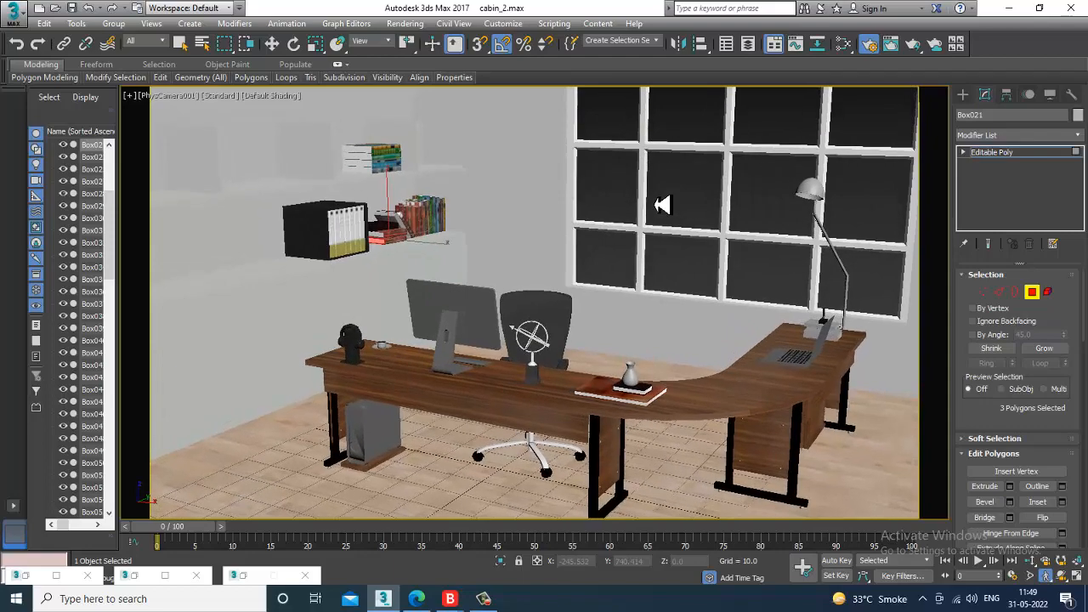
# Walk PhysCamera001 further forward toward the desk and compare the framing with the cabin.jpg reference image
pyautogui.press('Up')
pyautogui.press('Up')
pyautogui.press('Up')
pyautogui.press('Up')
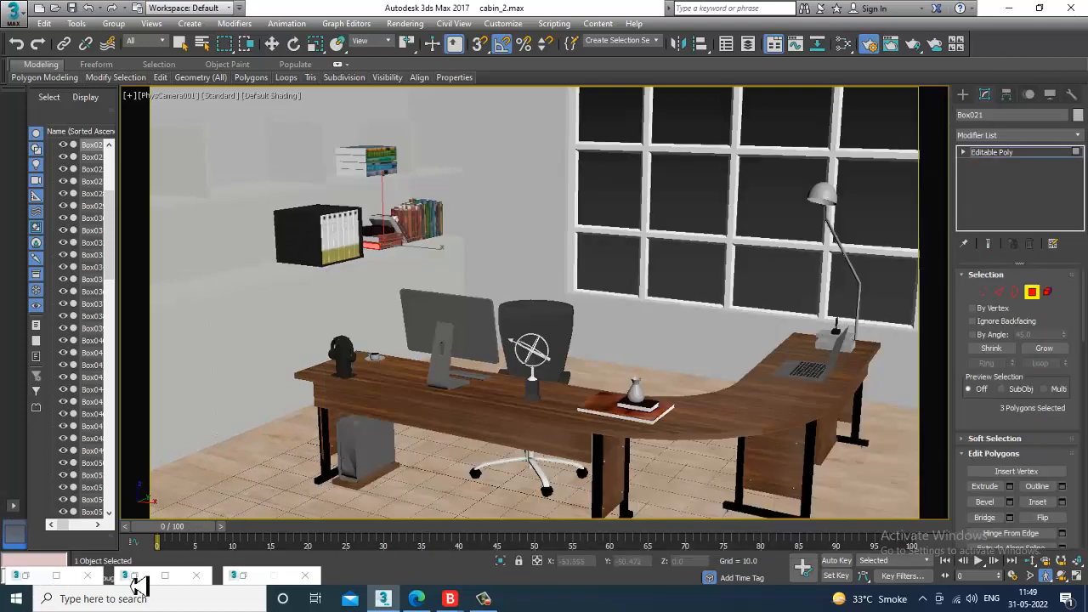
pyautogui.click(136, 581)
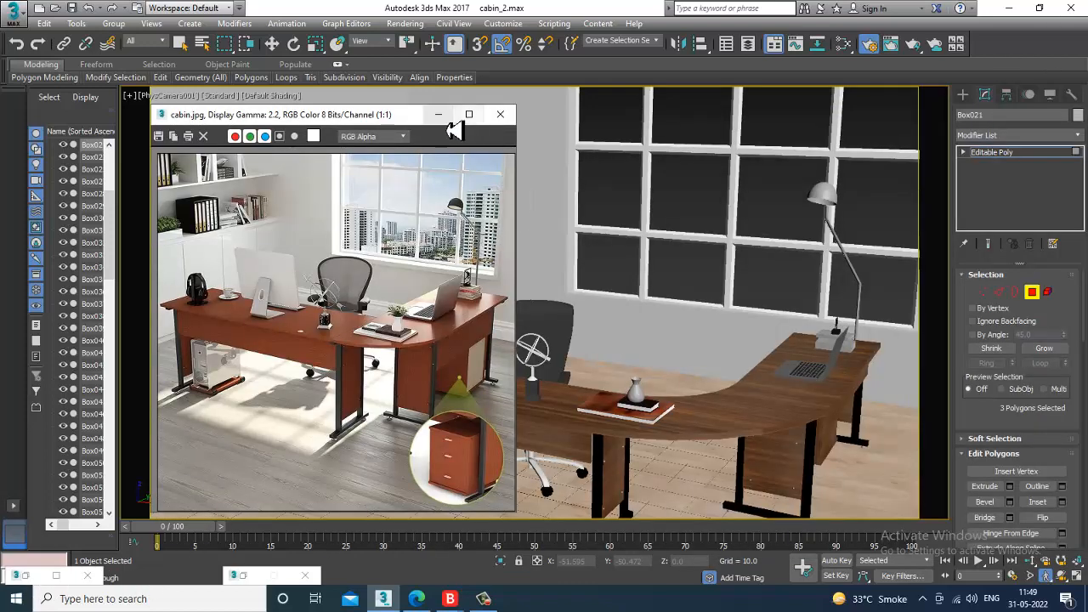
pyautogui.click(438, 114)
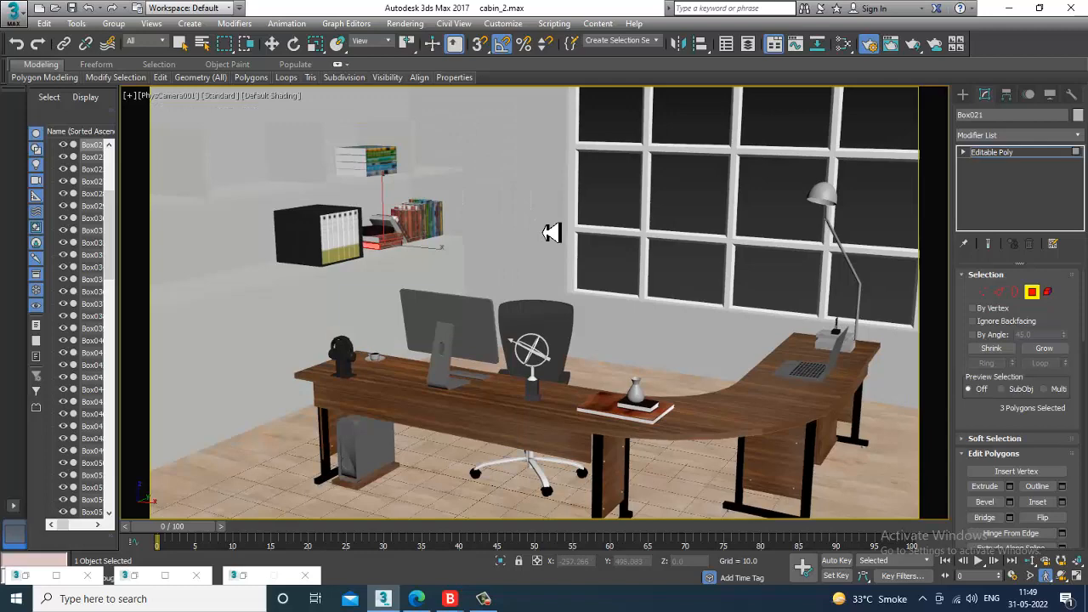
# Walk PhysCamera001 sideways and back and tilt it down so the whole desk and its legs fit inside the safe frame
pyautogui.press('Left')
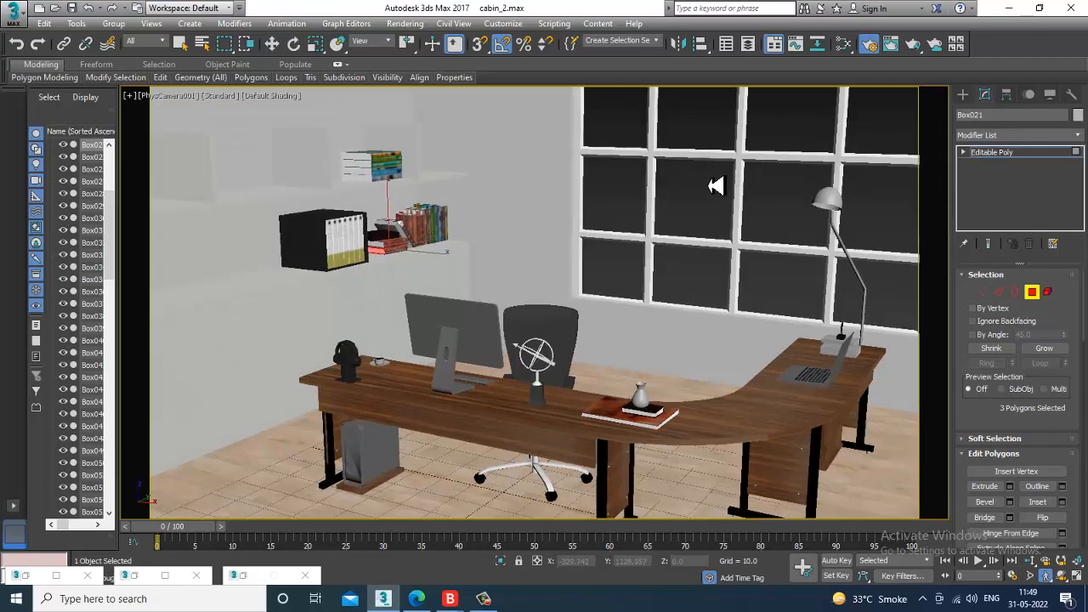
pyautogui.press('Right')
pyautogui.press('Right')
pyautogui.press('Down')
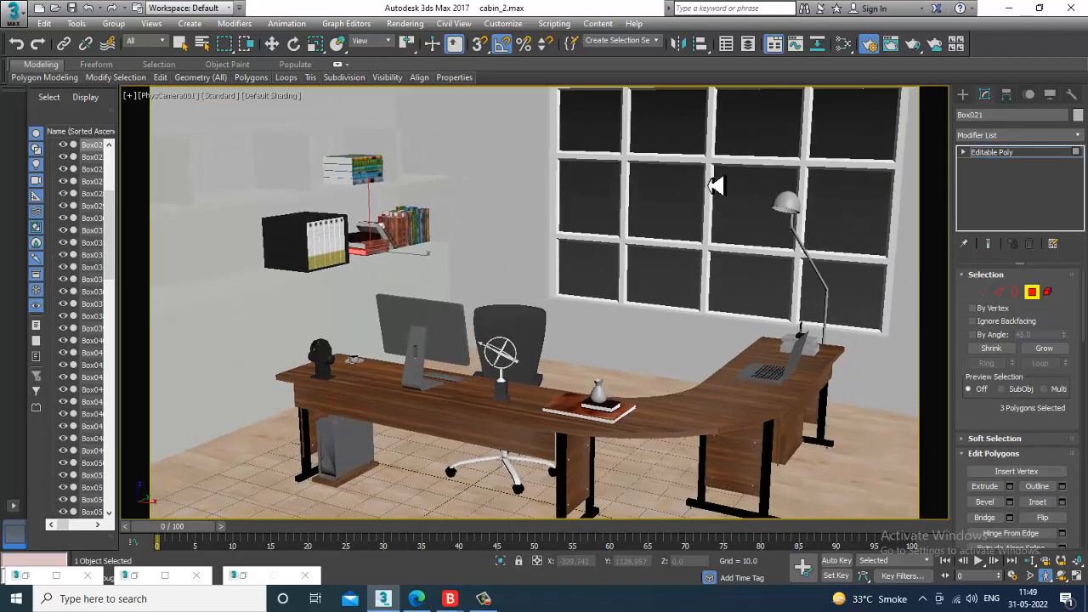
pyautogui.hotkey('shift', 'Down')
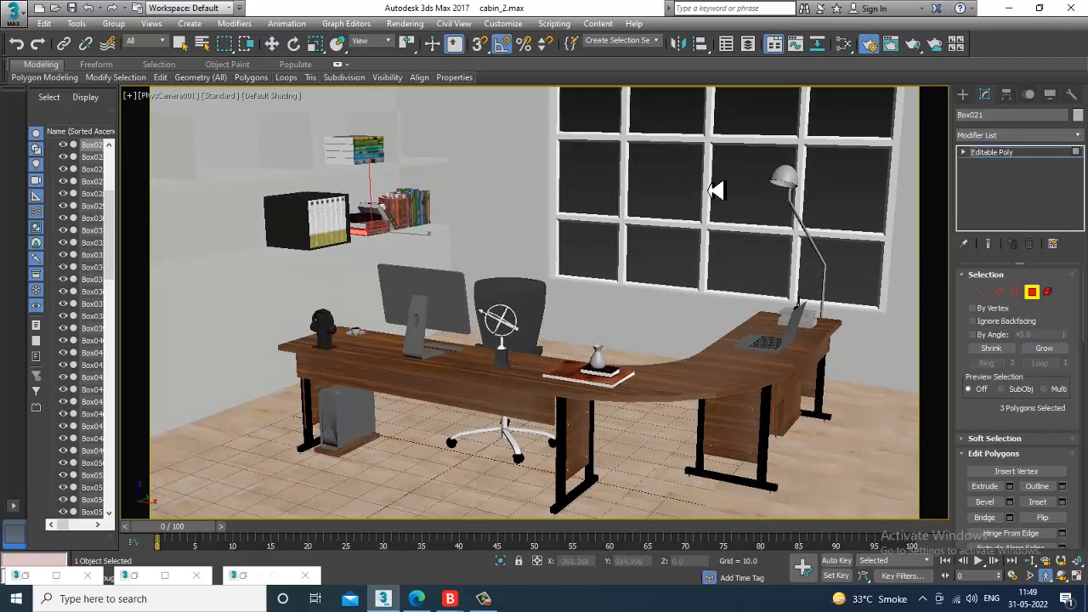
pyautogui.press('Left')
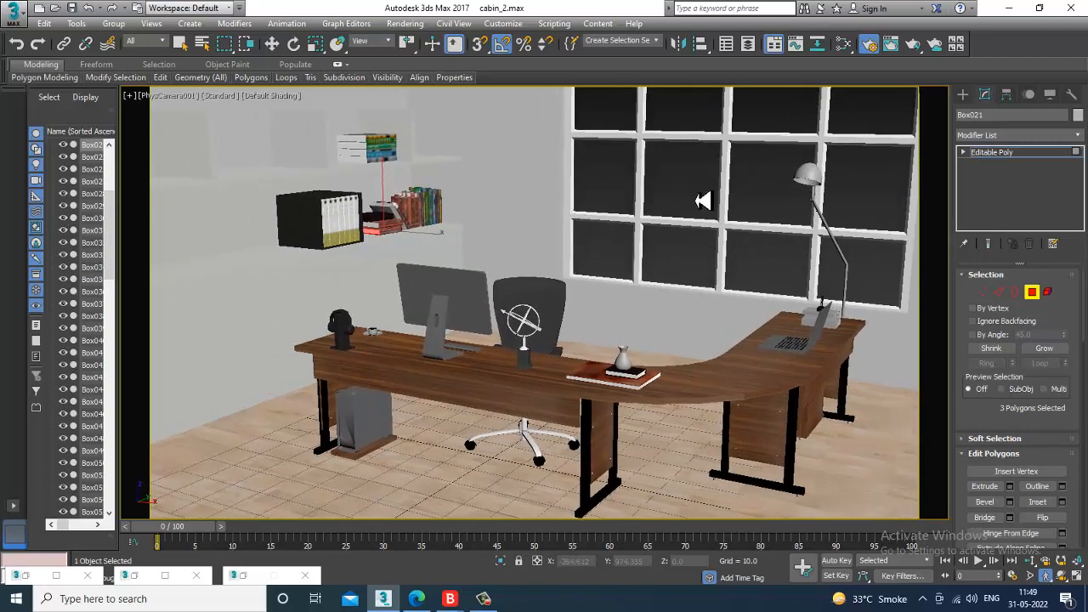
# Show edged faces in the camera view, leave the book's polygon level and select the window frame
pyautogui.press('F4')
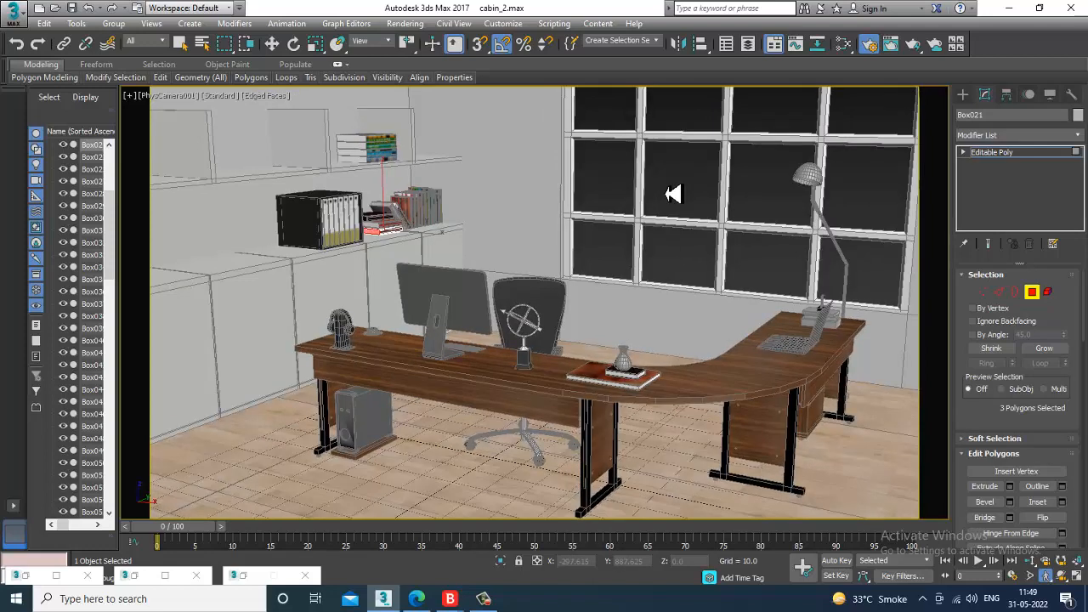
pyautogui.press('e')
pyautogui.click(992, 153)
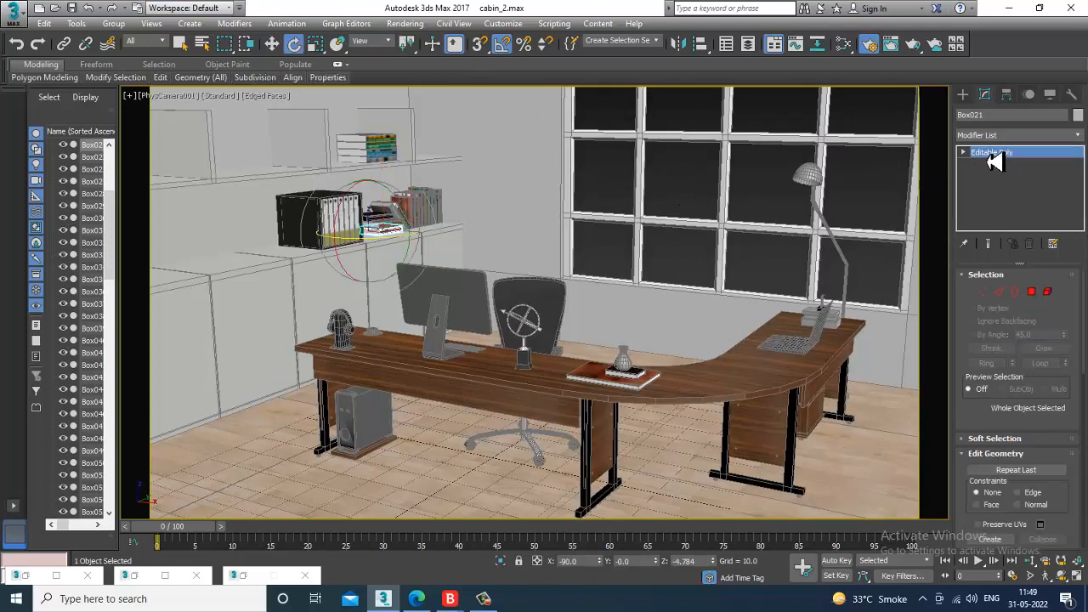
pyautogui.click(655, 182)
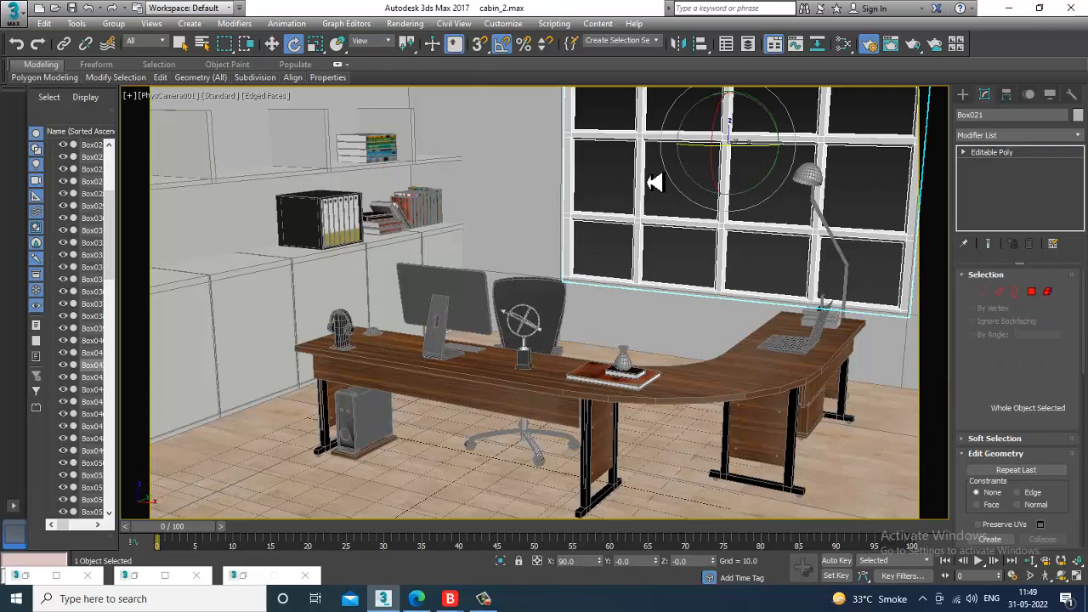
# Check the window and wall against the cabin.jpg reference image and select the room's wall object
pyautogui.doubleClick(139, 580)
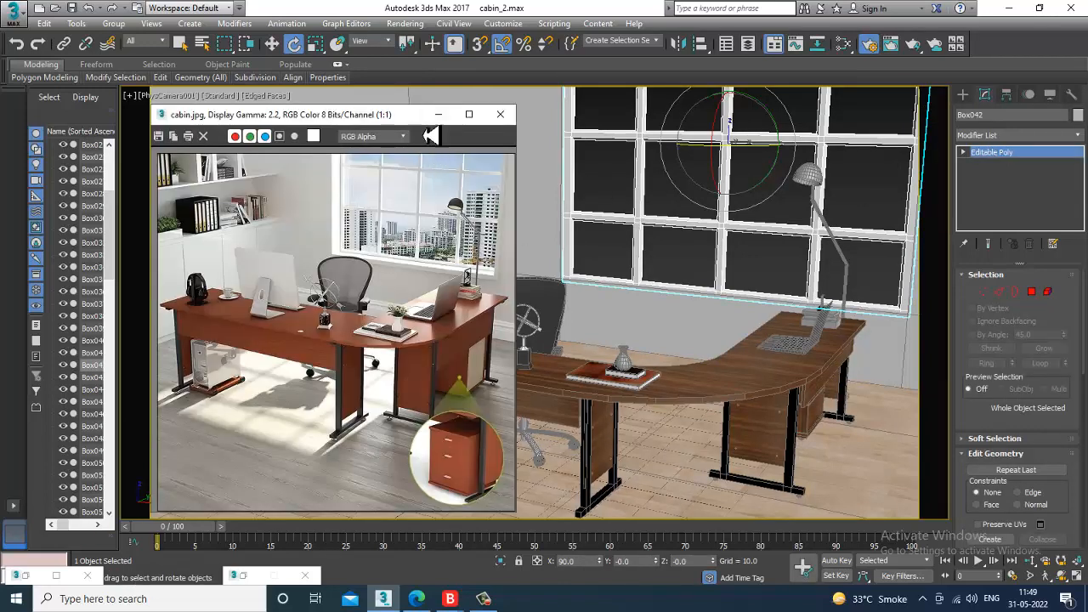
pyautogui.click(438, 114)
pyautogui.click(442, 145)
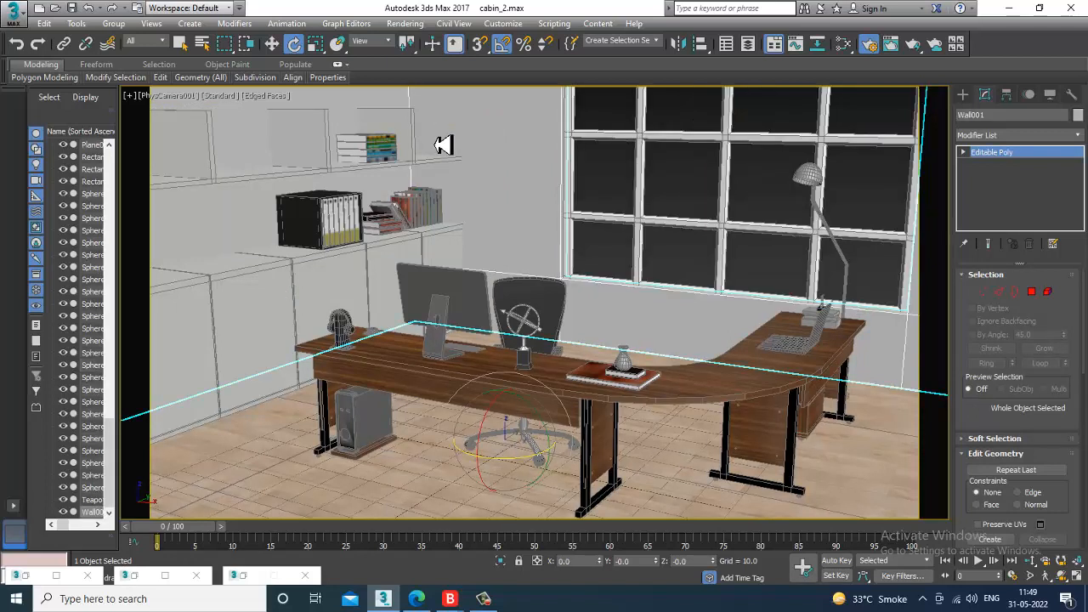